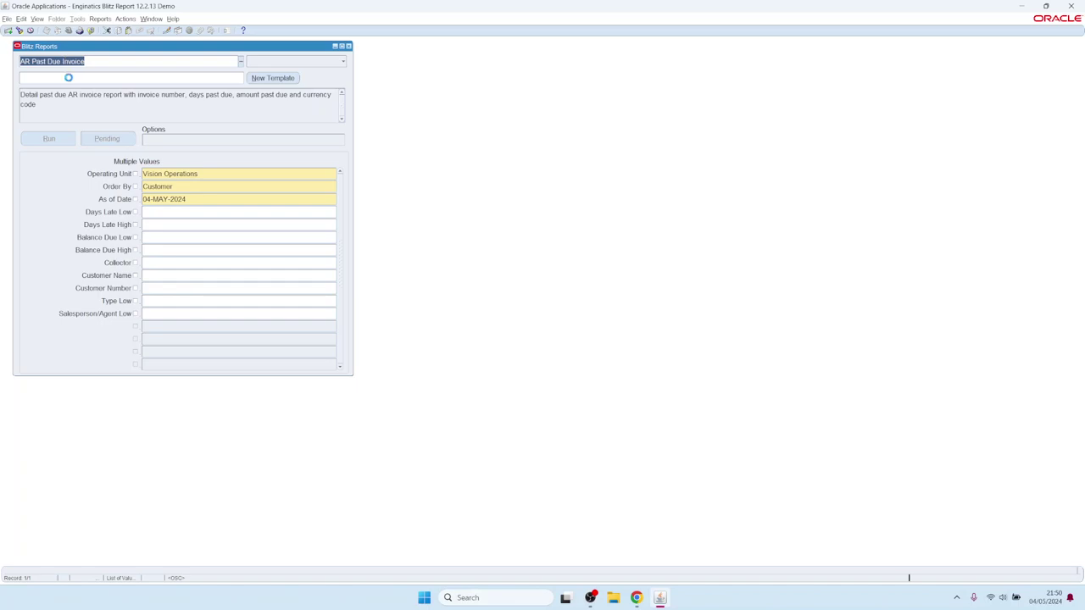
- Look over the AR Past Due Invoice rows in the Excel output and check the Invoice Type column's filter
left_click(71, 77)
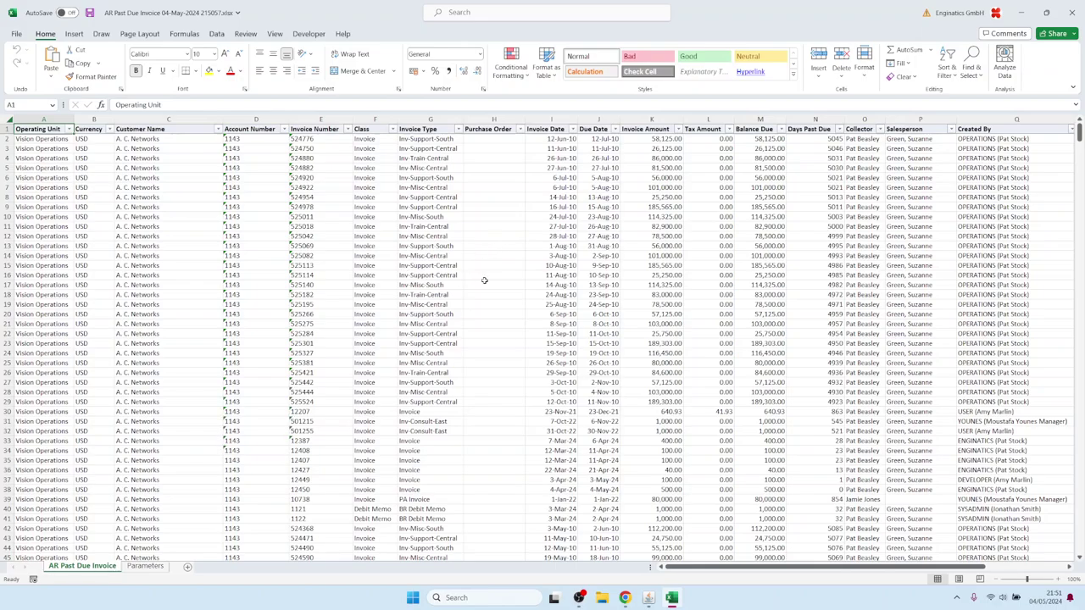
scroll(482, 279, "down", 10)
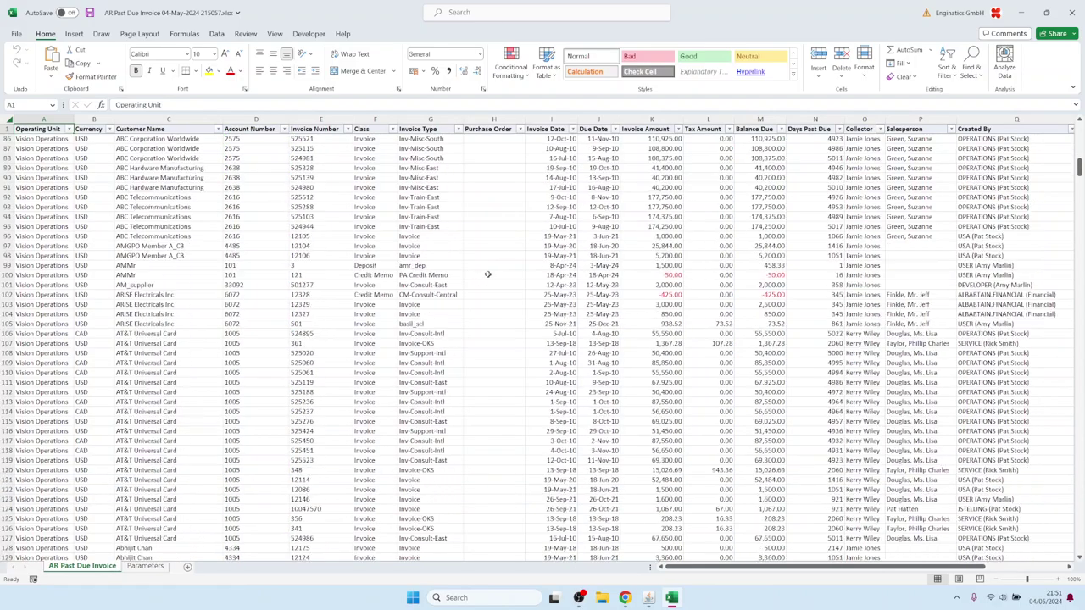
scroll(484, 274, "up", 10)
left_click(458, 129)
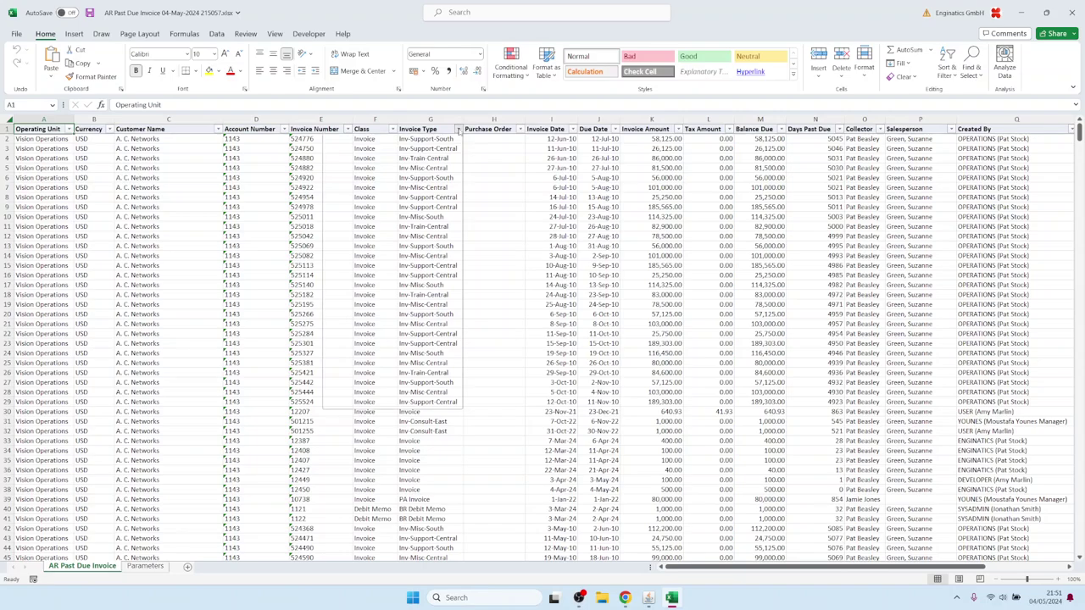
left_click(457, 129)
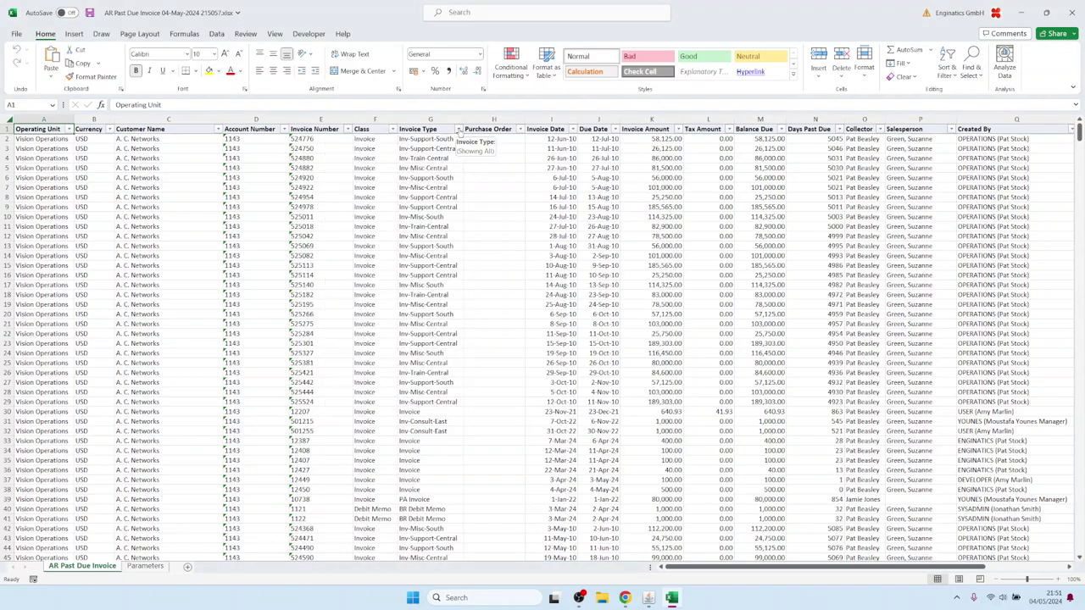
- Switch to Oracle Applications, view the existing templates without choosing one, and create a new template for the report
left_click(649, 598)
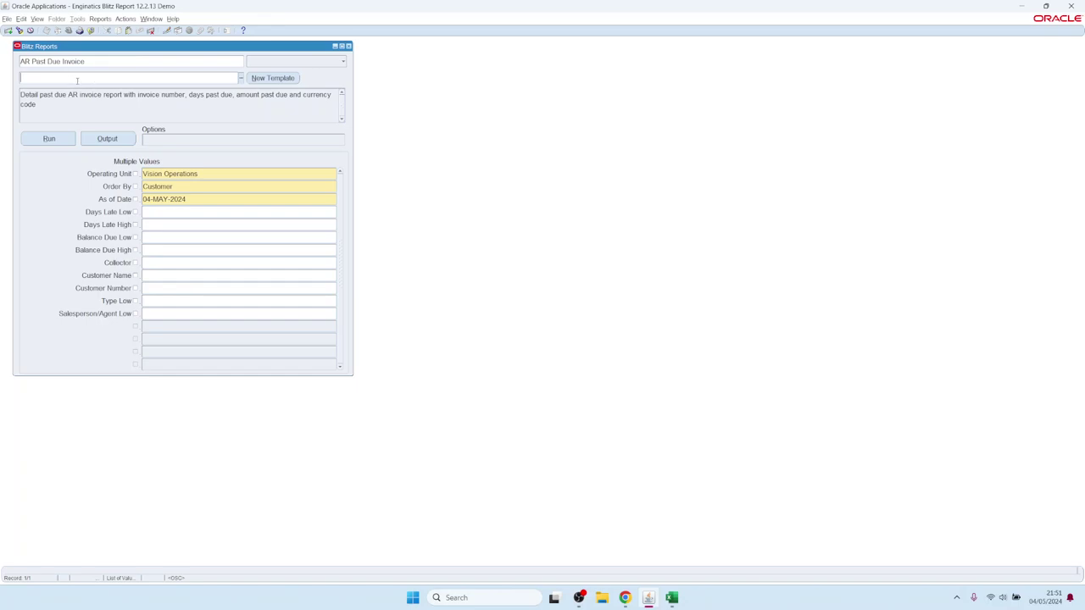
left_click(123, 77)
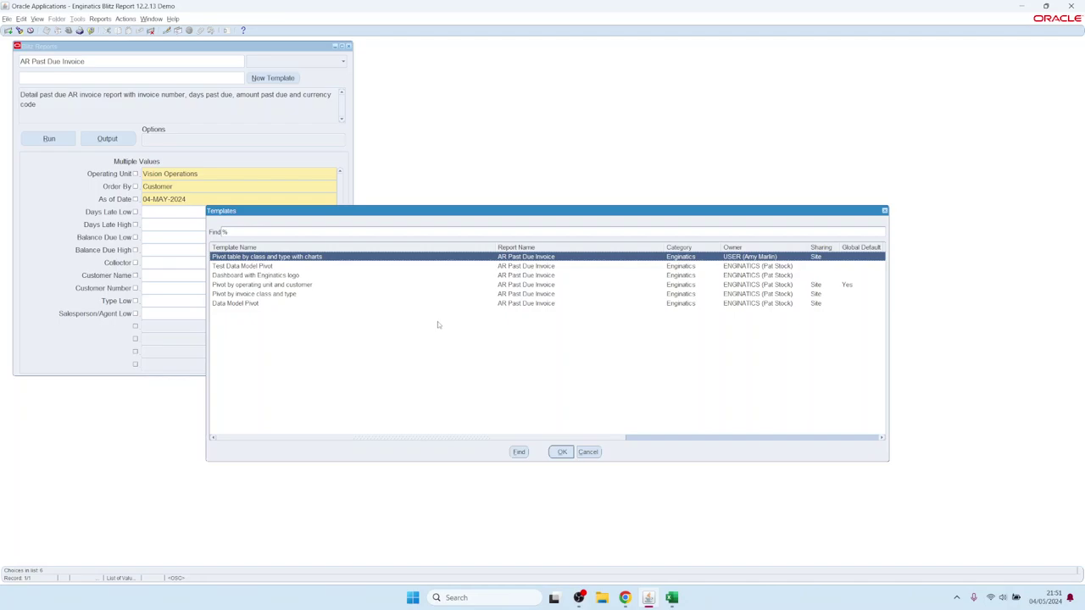
left_click(582, 452)
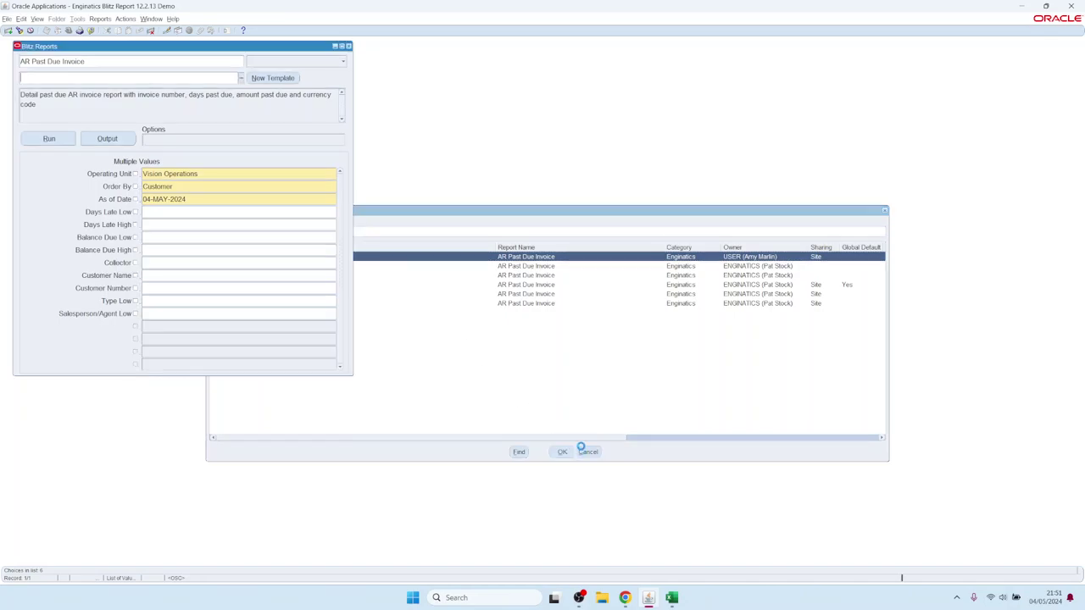
left_click(269, 78)
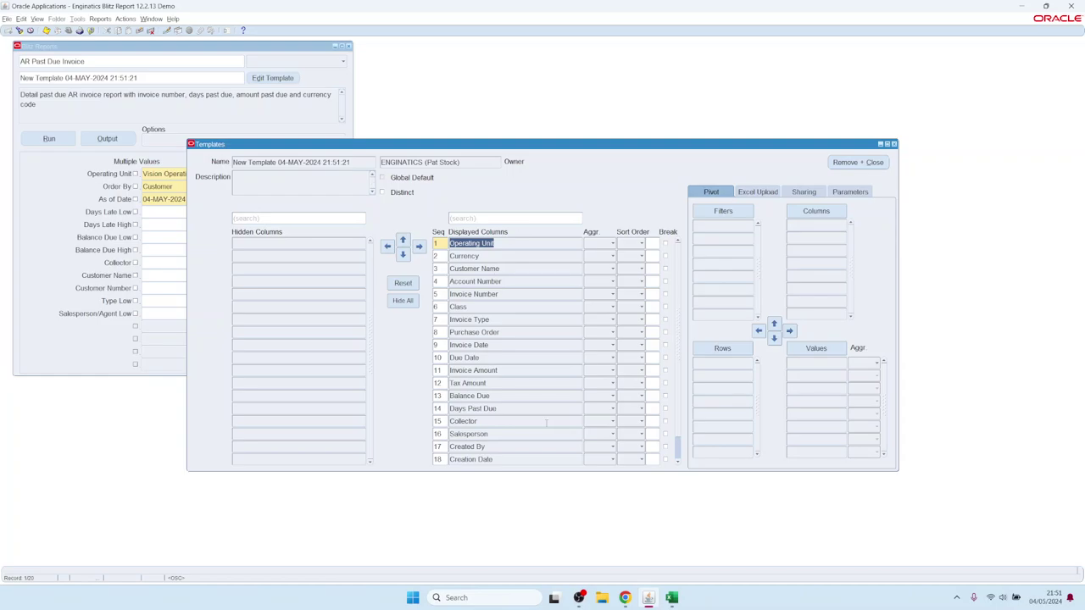
- Hide all of the template's columns, and bring back only Operating Unit through Invoice Amount as displayed columns
left_click(403, 301)
left_click(285, 370, "shift")
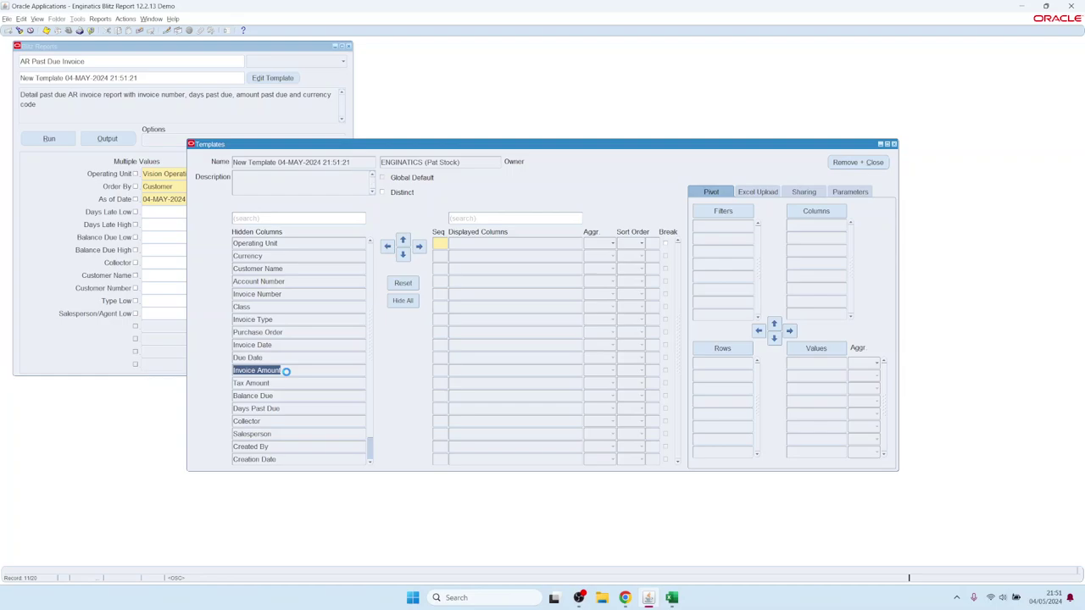
left_click(419, 246)
left_click(490, 269)
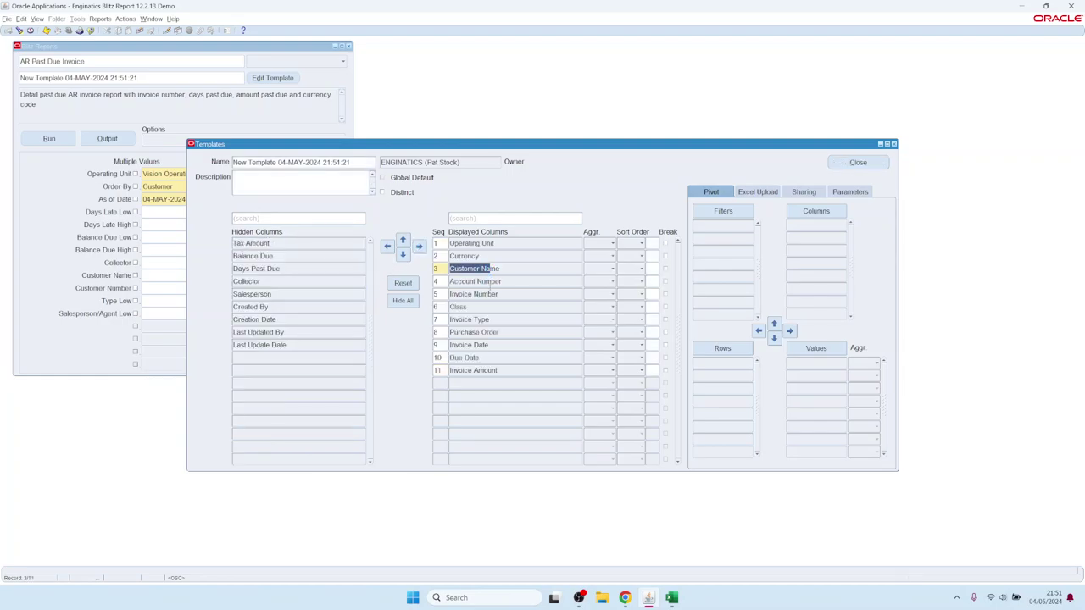
- Add the hidden columns Days Past Due and Salesperson to the displayed columns directly after Purchase Order
left_click(474, 333)
left_click(291, 269)
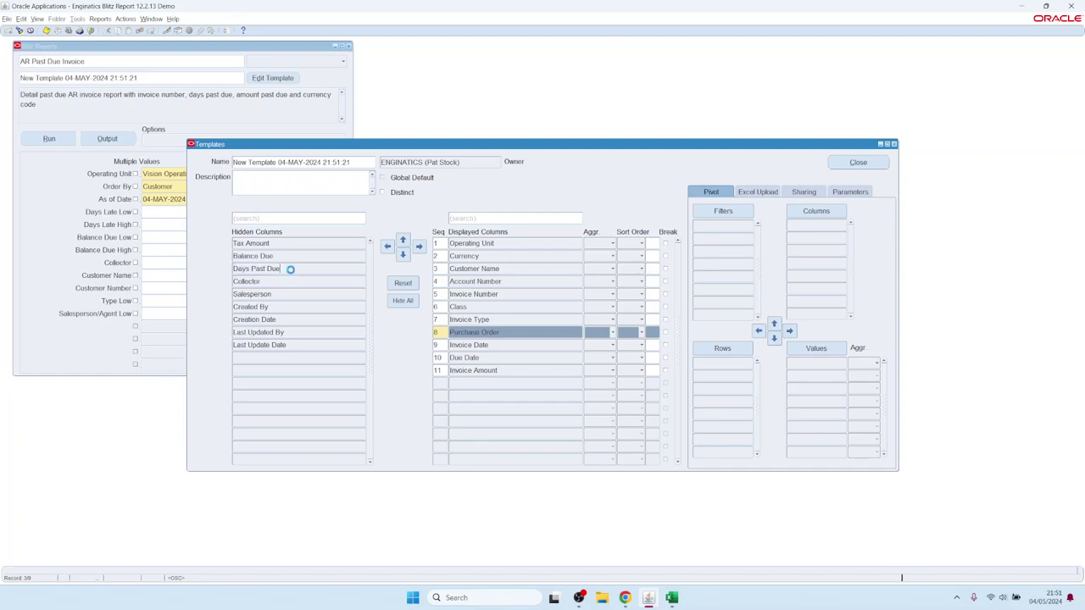
double_click(291, 268)
double_click(281, 281)
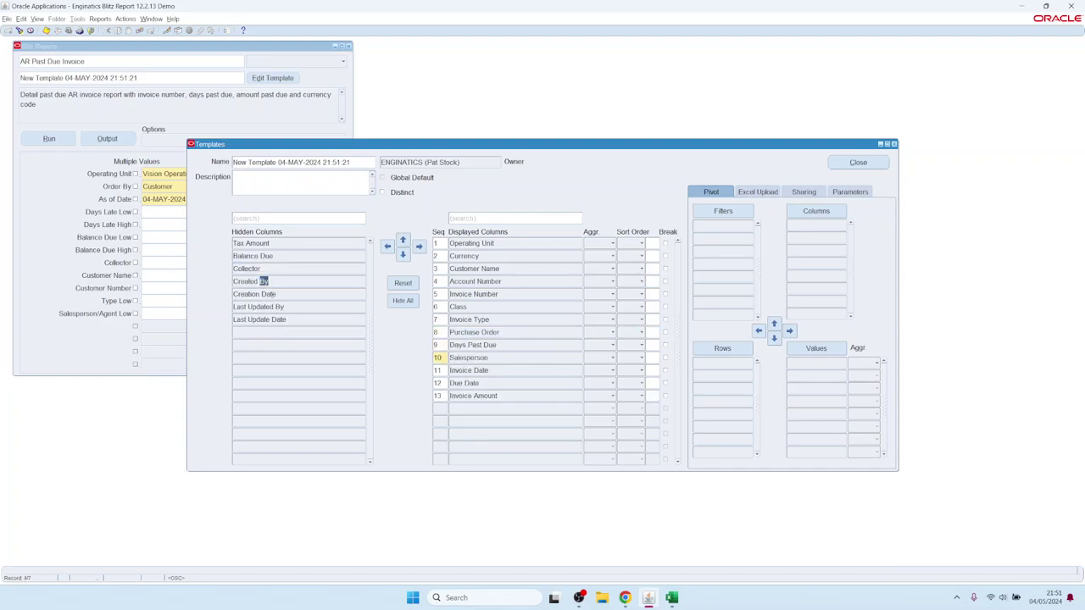
- Add the hidden columns Balance Due and Created By together to the displayed columns, directly after Salesperson
left_click(279, 294)
left_click(255, 256)
left_click(269, 293, "shift")
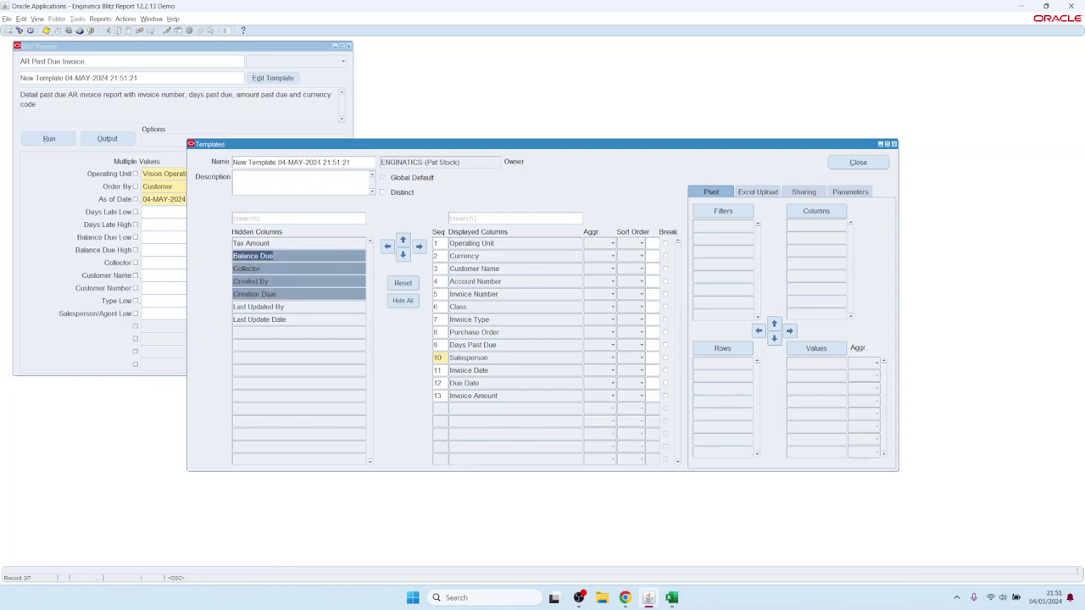
left_click(269, 283, "ctrl")
left_click(419, 245)
- Move the Invoice Number and Purchase Order columns up together so that they come directly before Customer Name
left_click(476, 269)
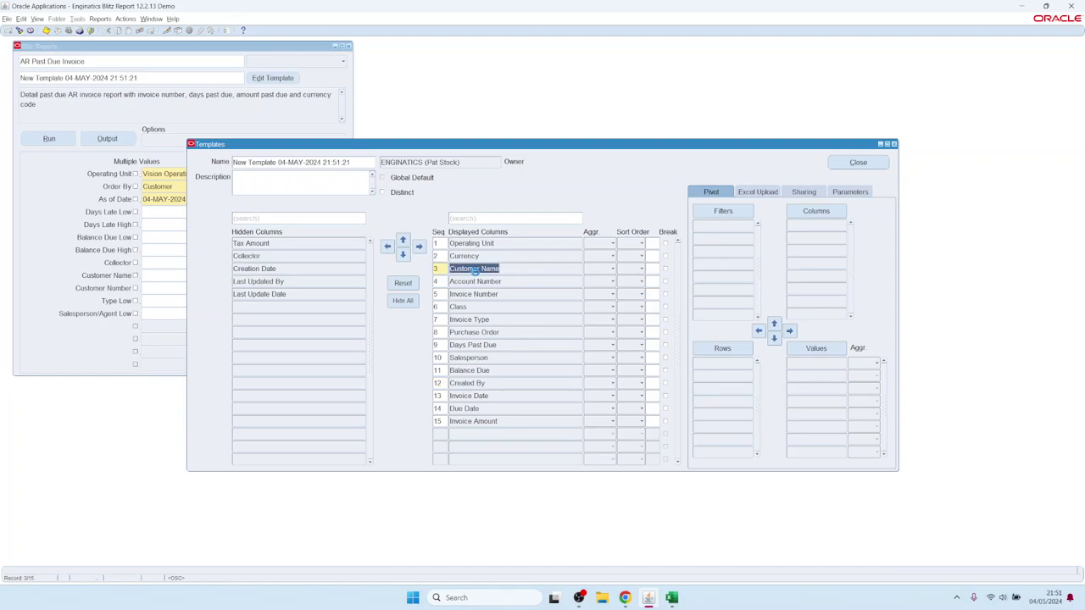
left_click(473, 332)
left_click(474, 294, "ctrl")
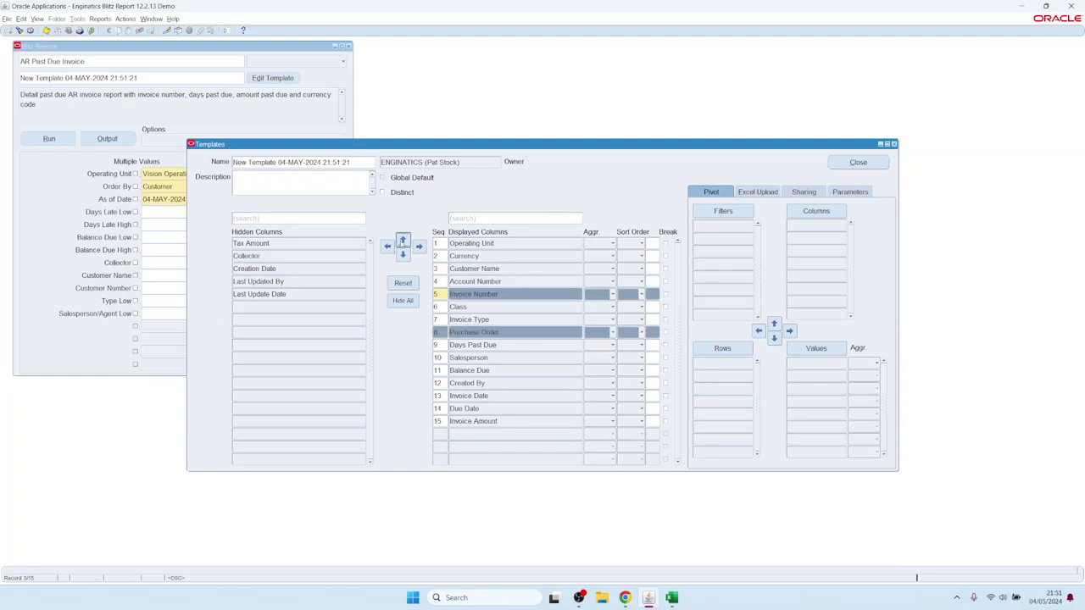
left_click(403, 241)
left_click(403, 241)
- Hide the displayed columns from Balance Due through Due Date
left_click(468, 370)
left_click(464, 409, "shift")
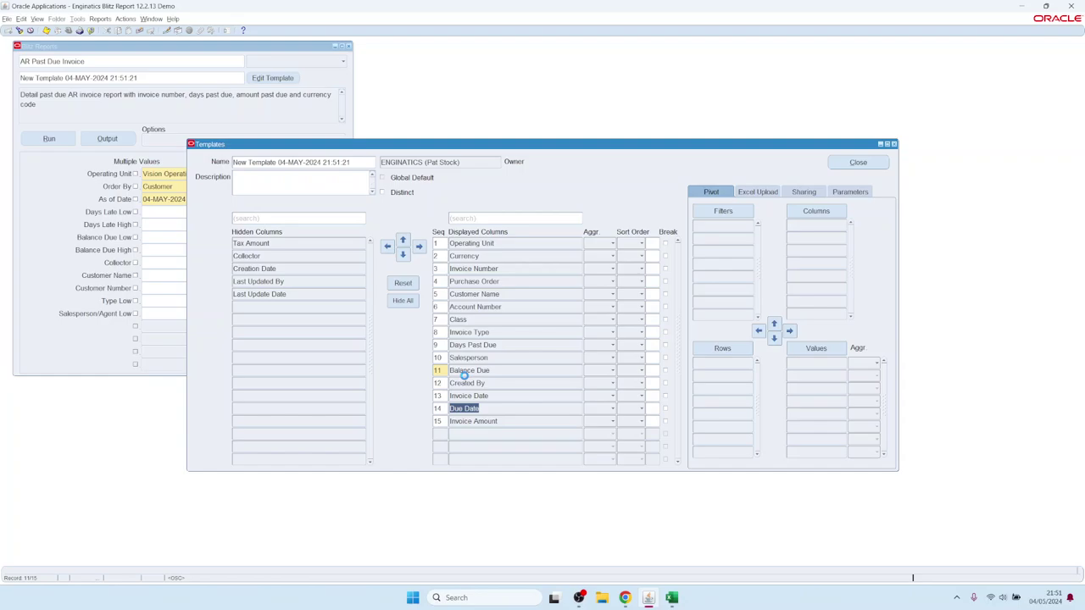
left_click(387, 246)
- Run the report with the new template to produce its Excel output, and switch back to Oracle Applications
left_click(89, 179)
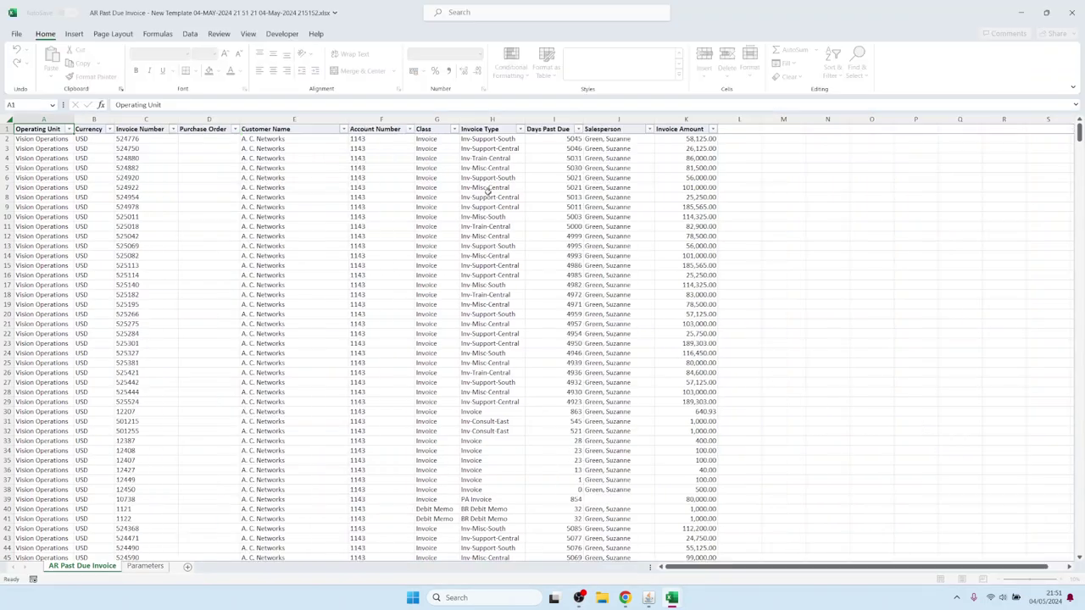
mouse_move(647, 600)
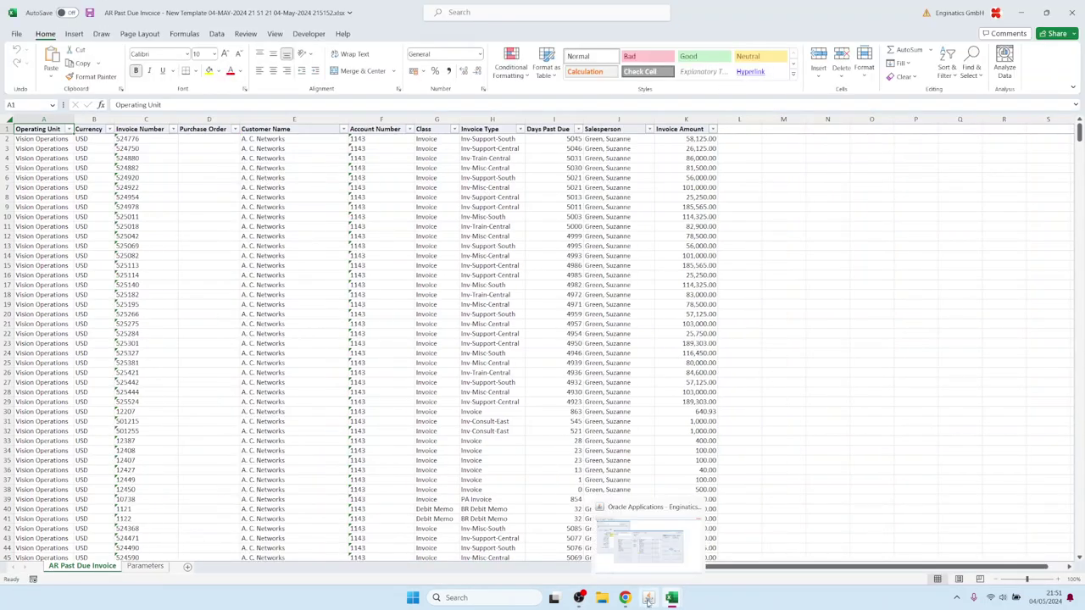
left_click(656, 551)
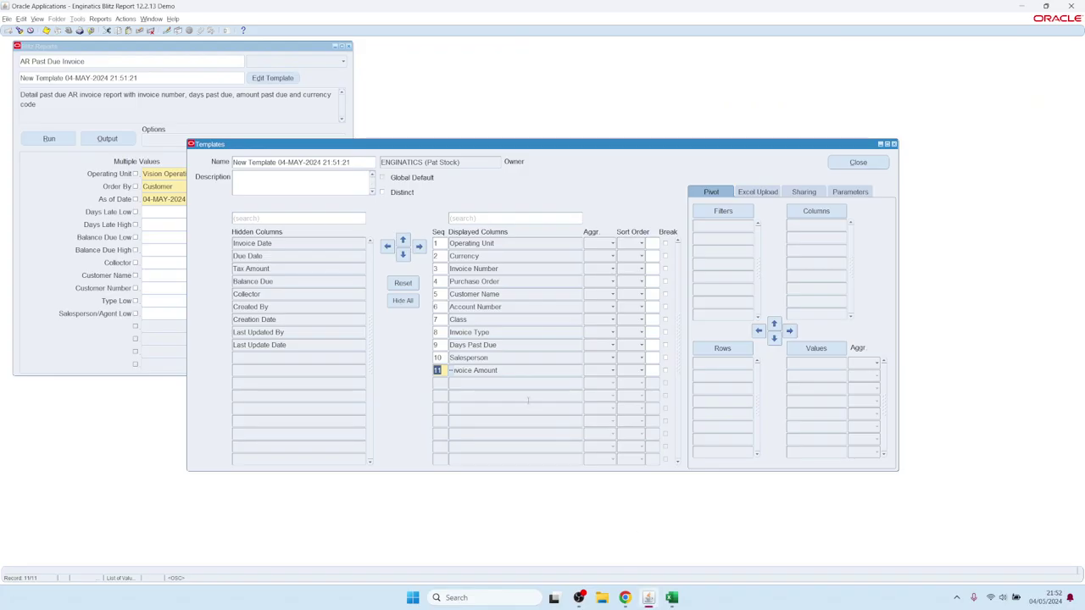
- Move Invoice Type, Days Past Due and Salesperson together to the start of the displayed columns by setting their sequence to 1
left_click(470, 331)
left_click(469, 357, "shift")
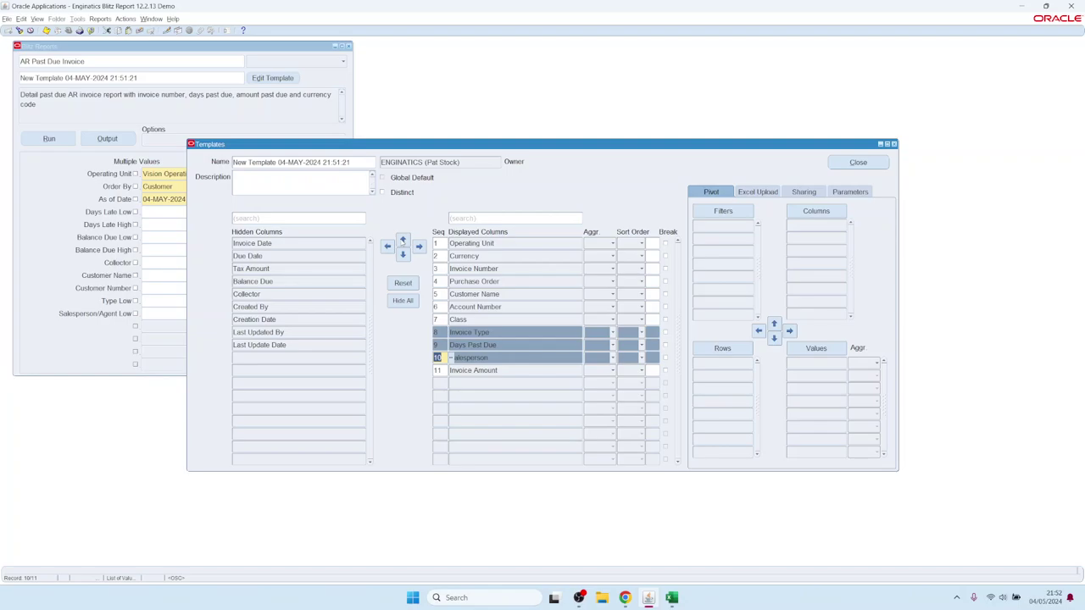
type("1")
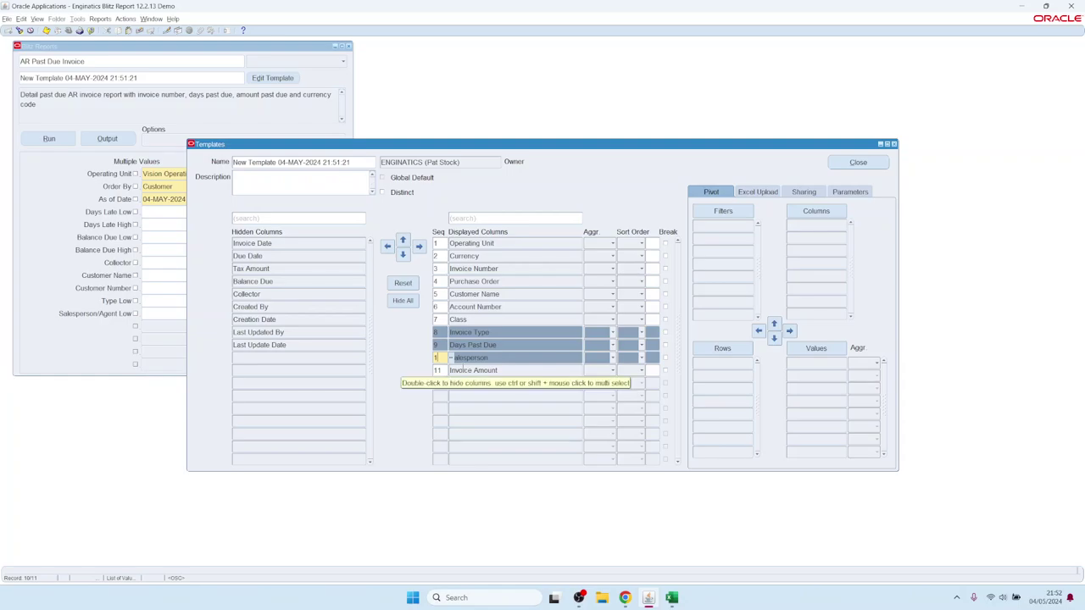
key("Return")
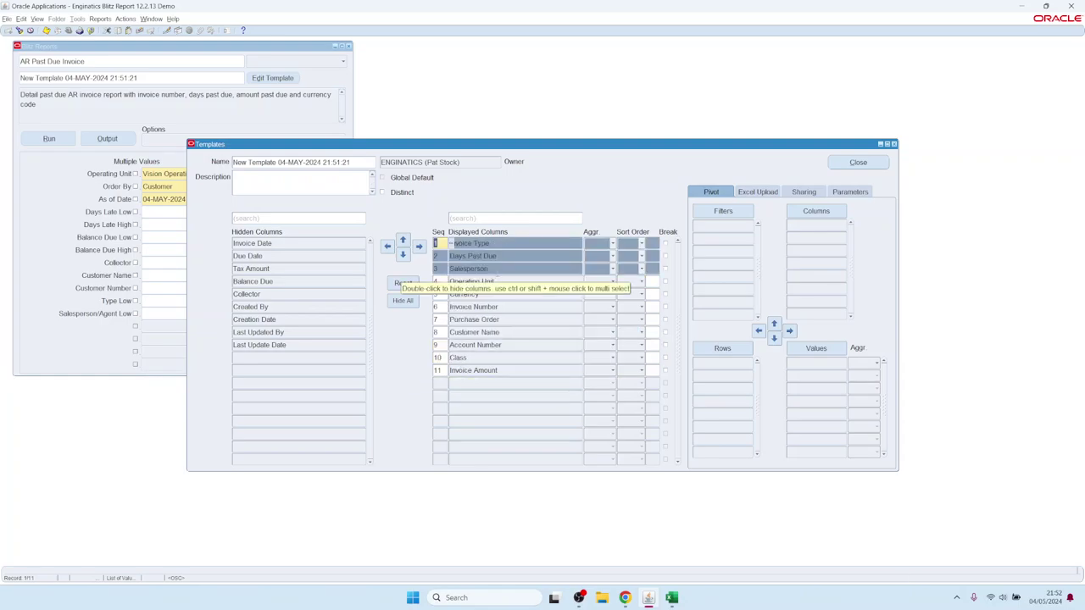
left_click(515, 281)
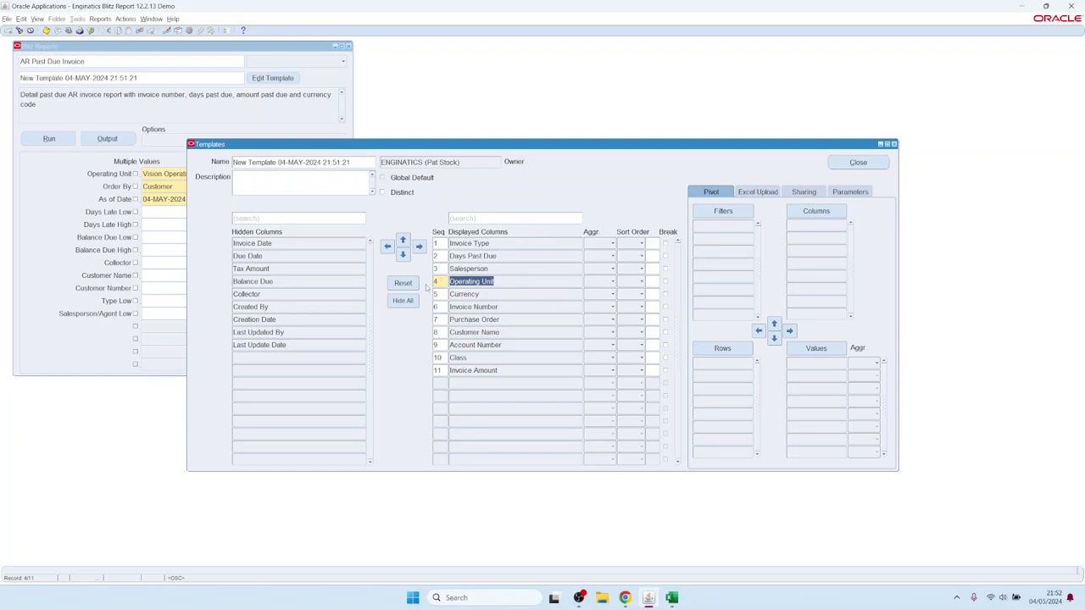
- Look at the aggregation and sort order choices available for the displayed columns
left_click(607, 244)
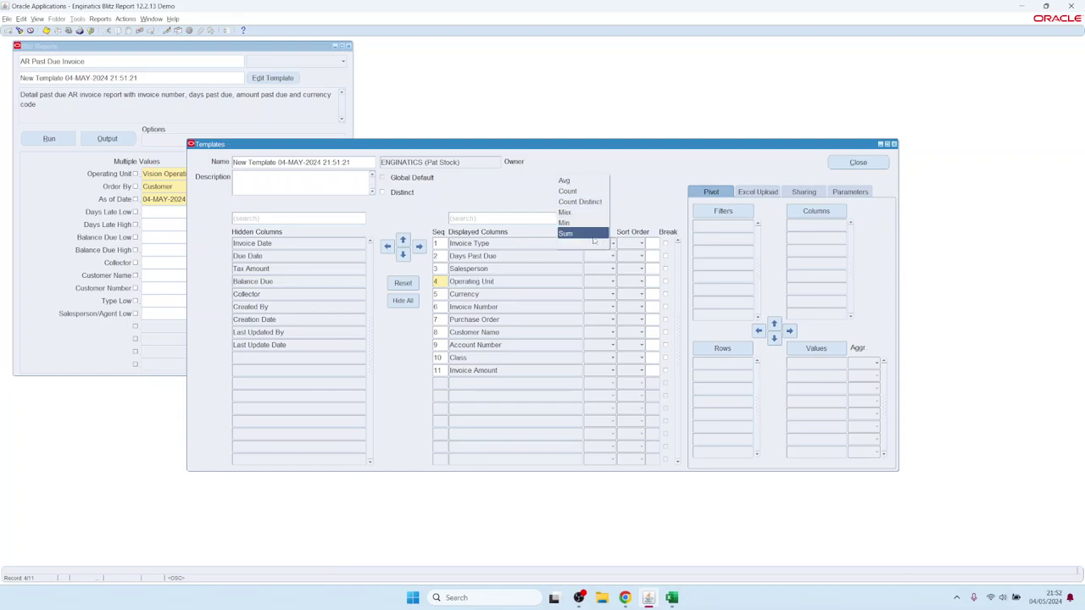
left_click(559, 281)
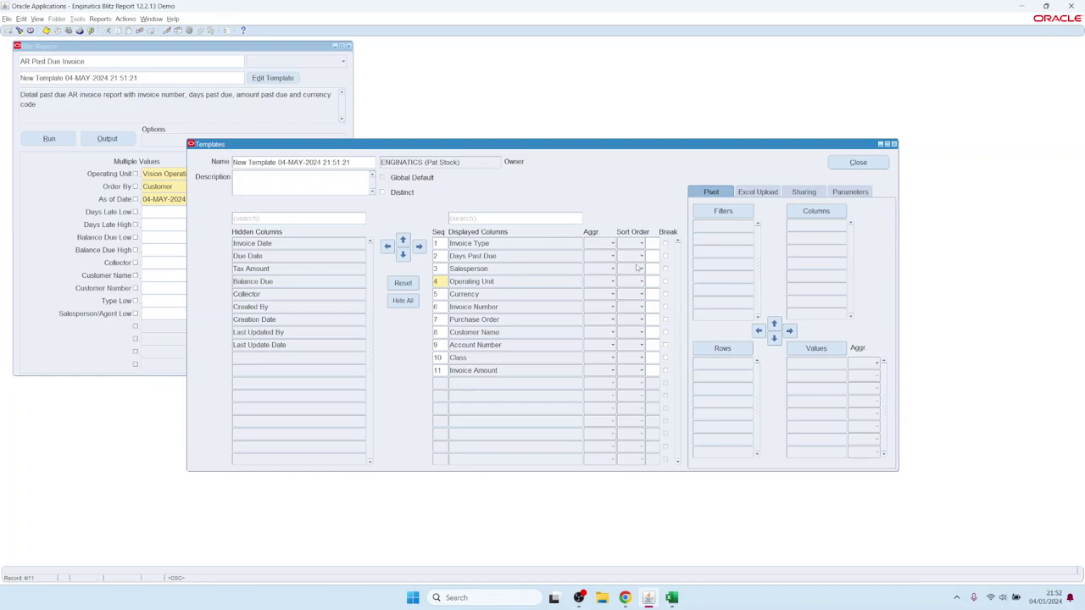
left_click(638, 268)
- Reset the template's columns to the original layout and enable a break on the Class column
left_click(428, 286)
left_click(402, 283)
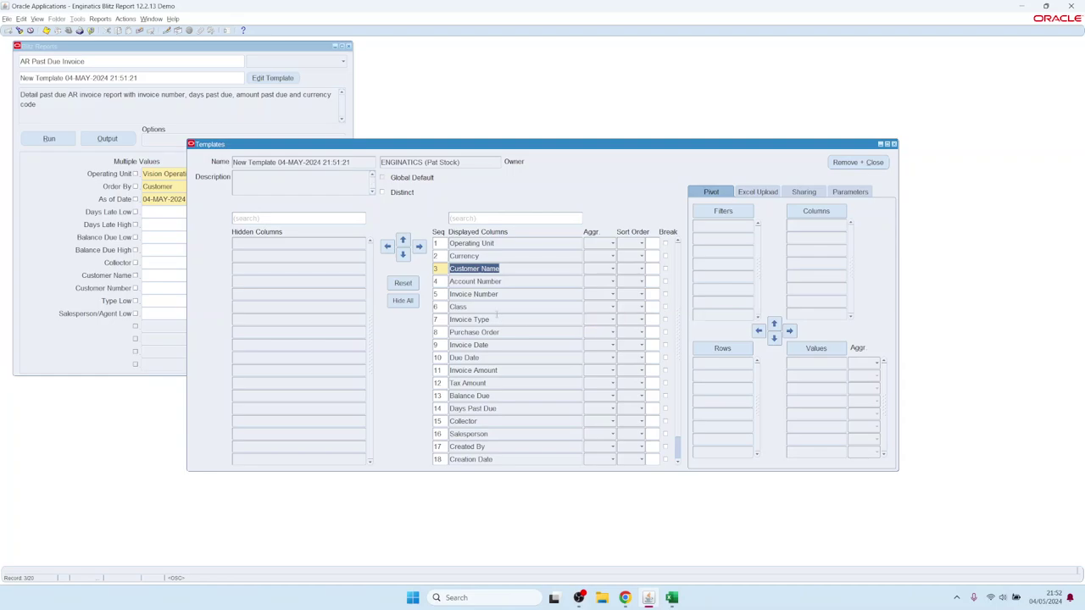
left_click(475, 307)
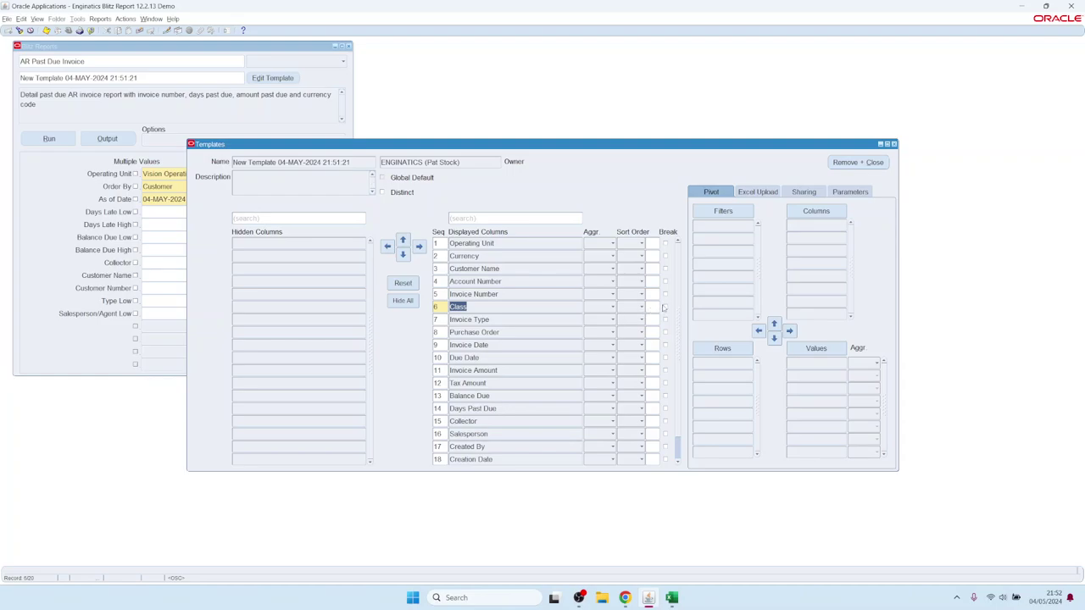
left_click(665, 307)
- Run the report and look through the Credit Memo, Debit Memo and Guarantee sheets, checking the Class values on the Guarantee sheet
left_click(68, 139)
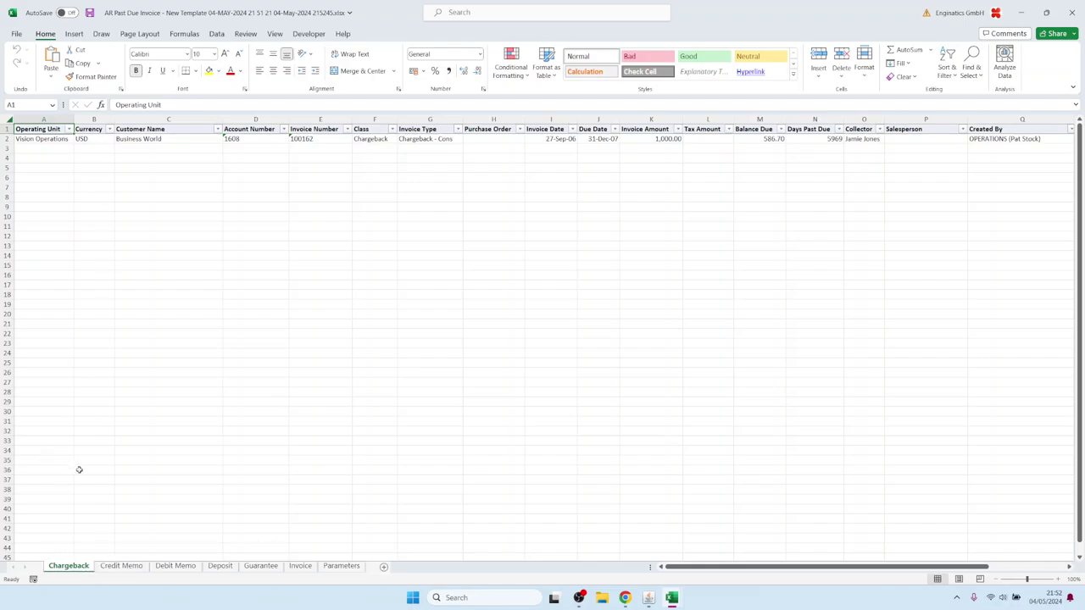
left_click(122, 565)
left_click(169, 570)
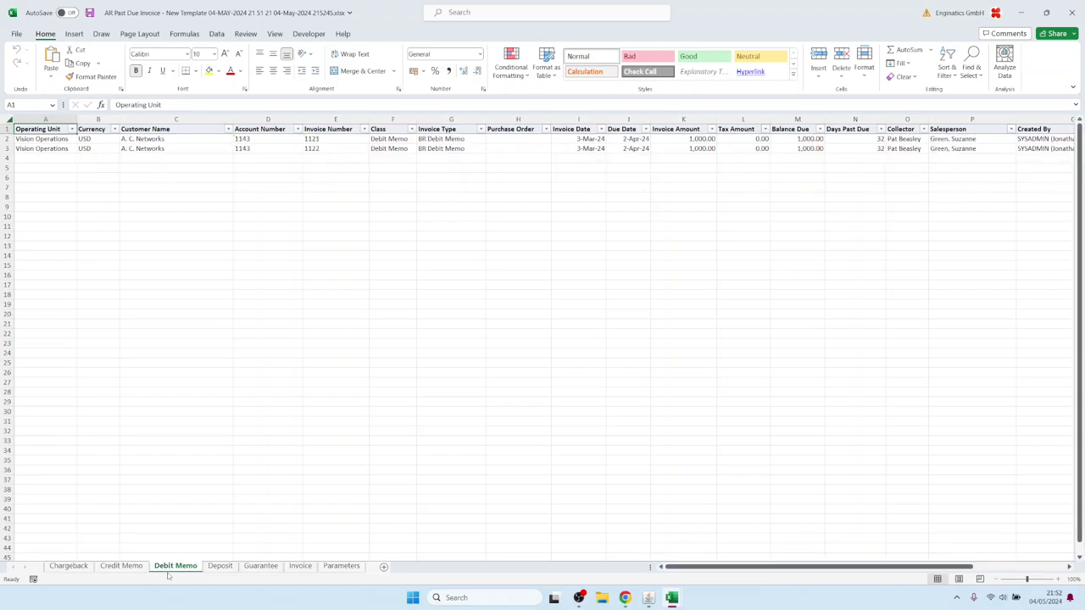
left_click(258, 568)
left_click_drag(390, 140, 390, 167)
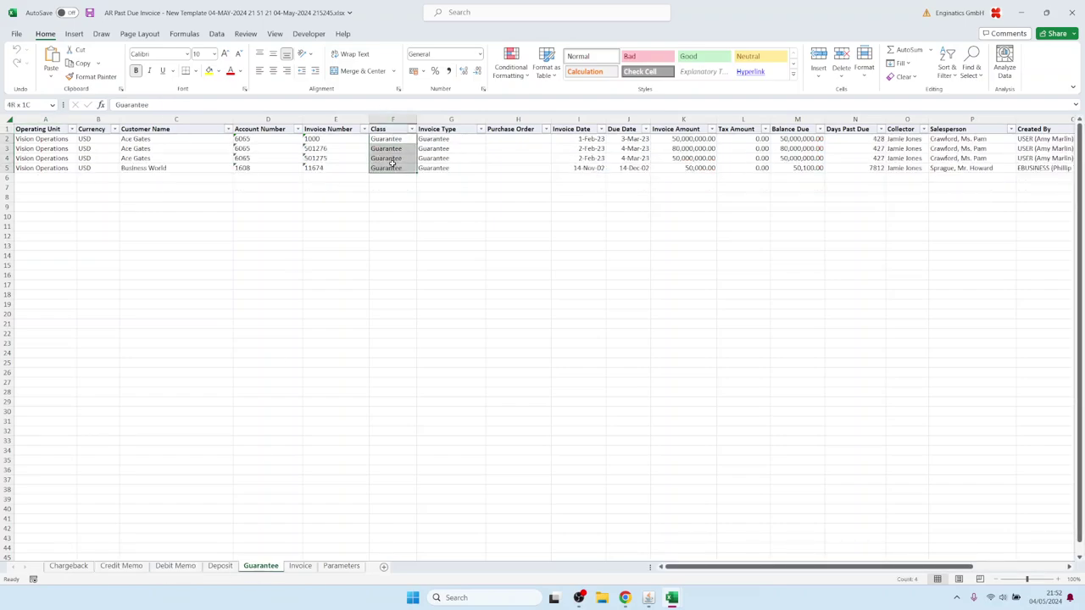
- Examine the report run details on the Parameters sheet, including the report name, request ID and parameter values
left_click(343, 566)
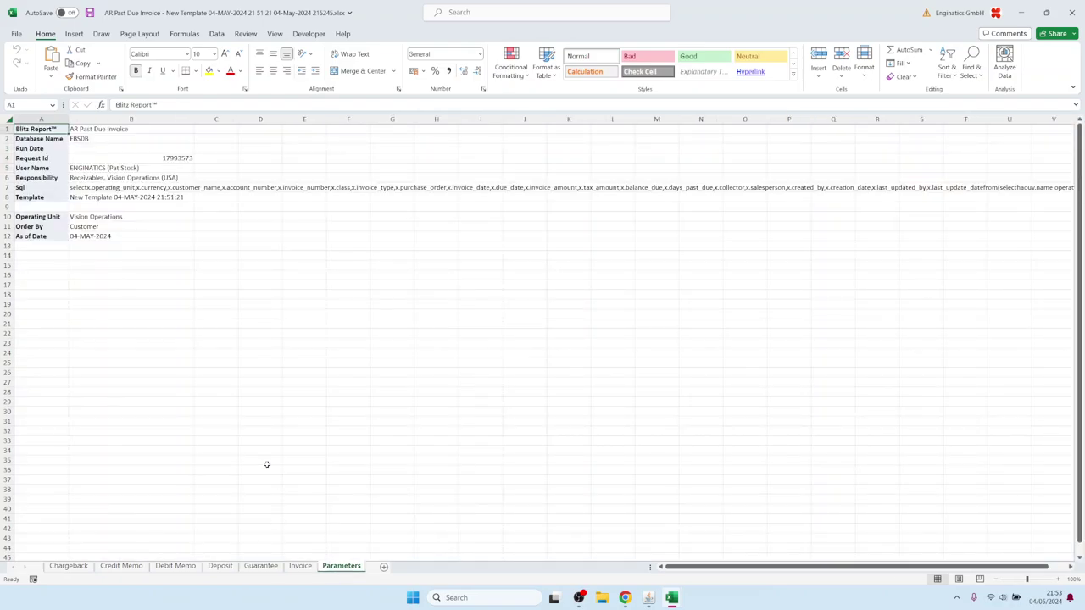
left_click(101, 129)
left_click_drag(102, 128, 97, 236)
left_click(127, 159)
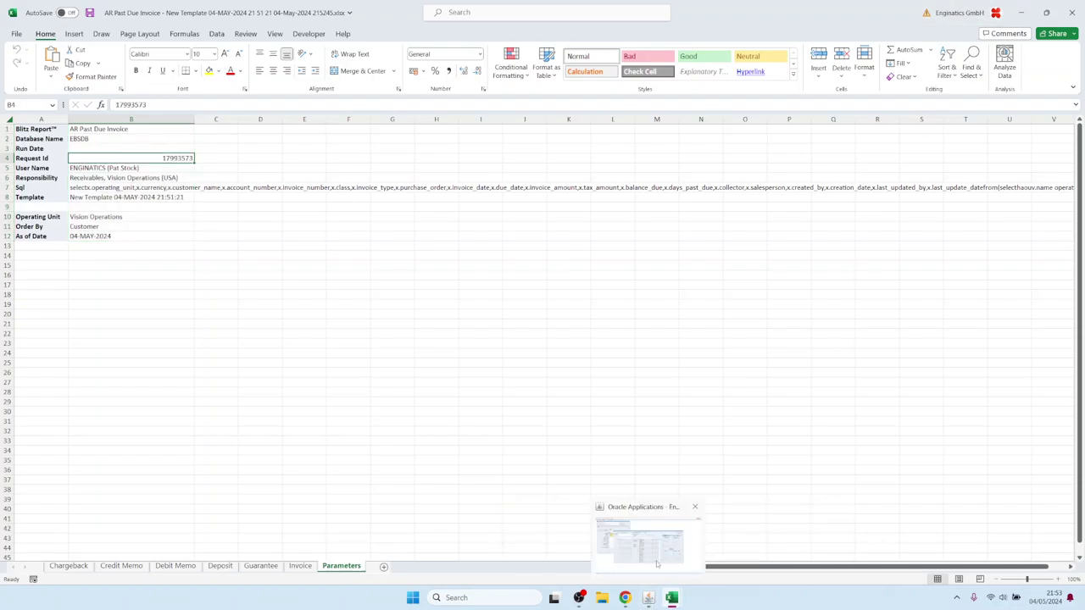
- Switch to Oracle Applications and view the template's Excel upload and sharing settings
left_click(647, 544)
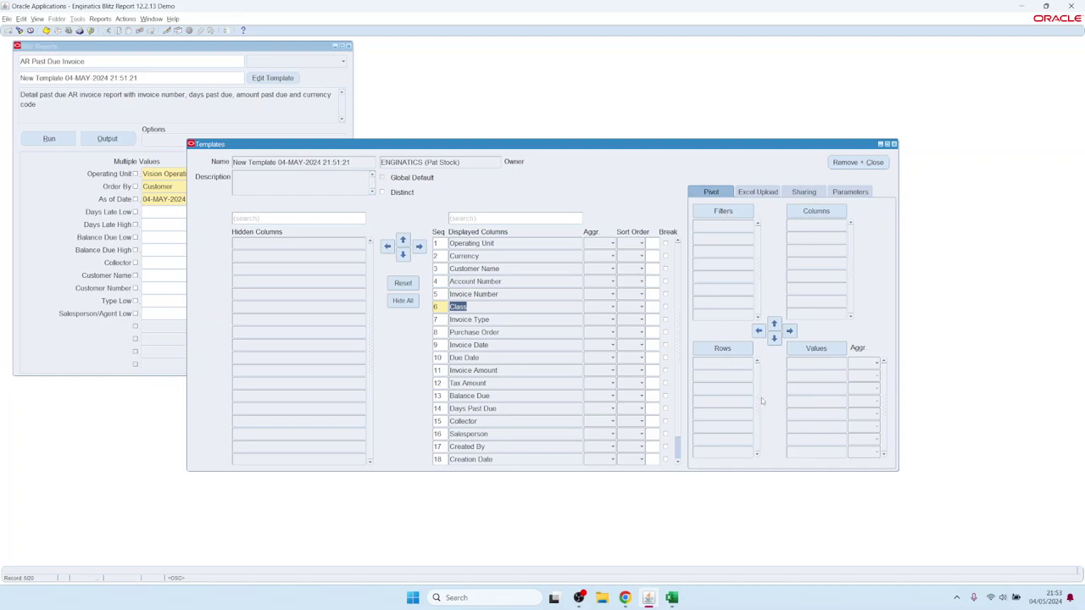
left_click(758, 193)
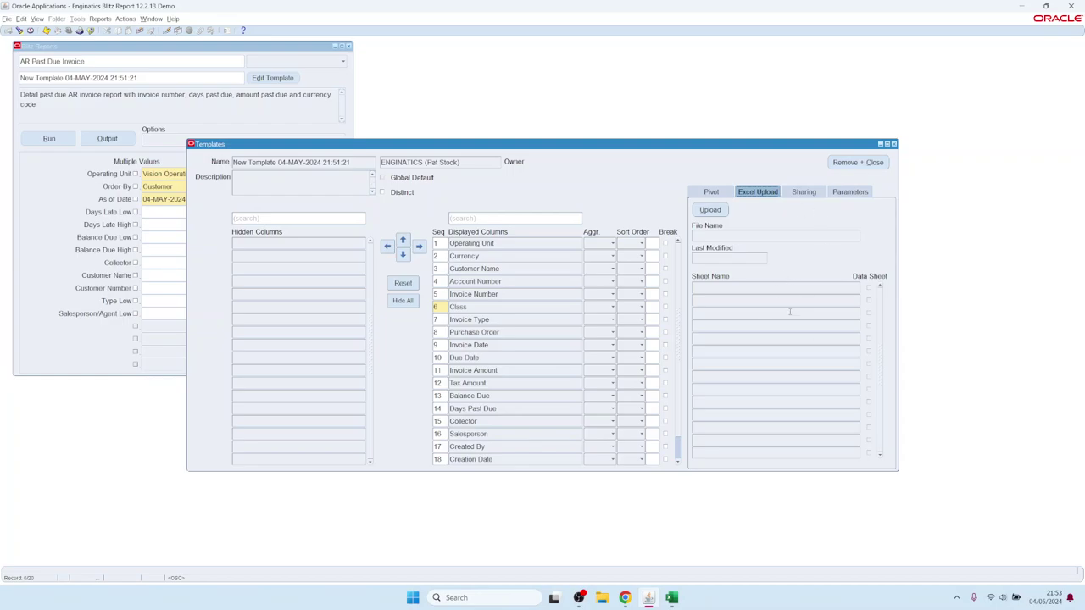
left_click(804, 193)
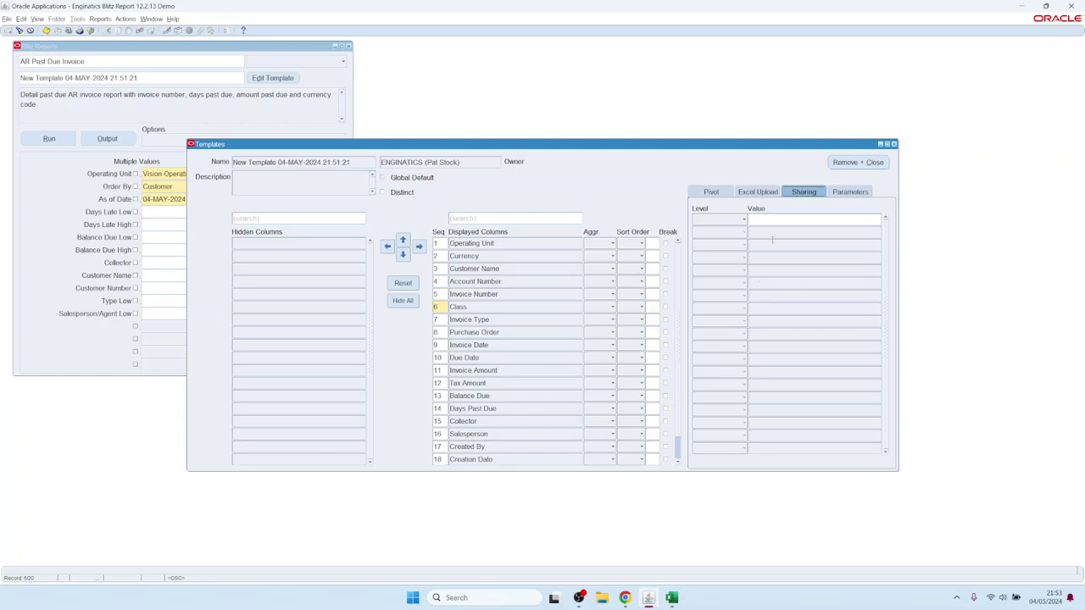
- Review the template's available sharing levels and its excluded parameters settings
left_click(743, 219)
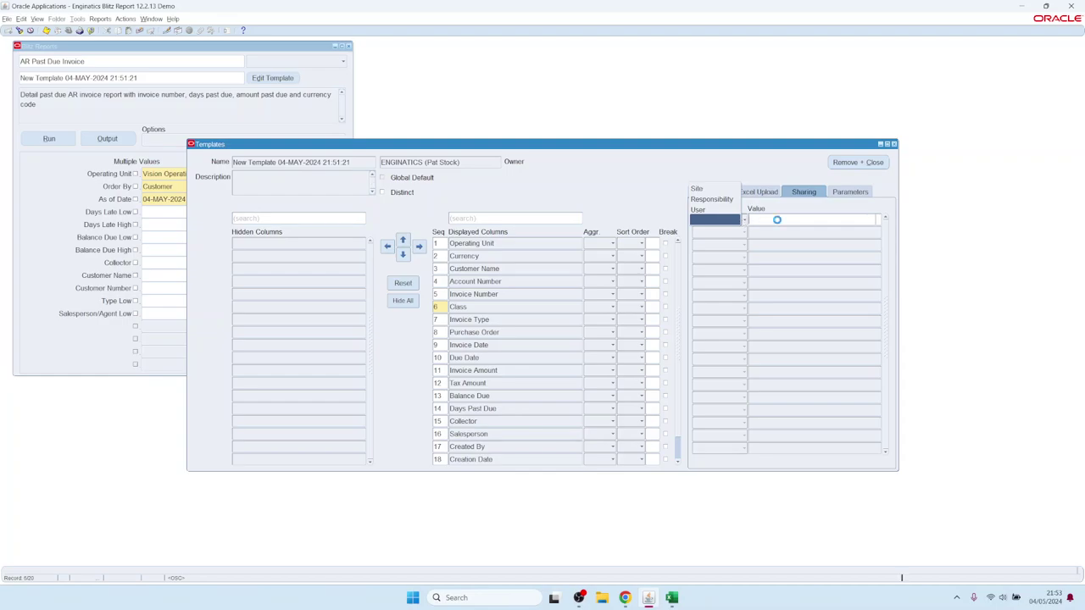
left_click(780, 221)
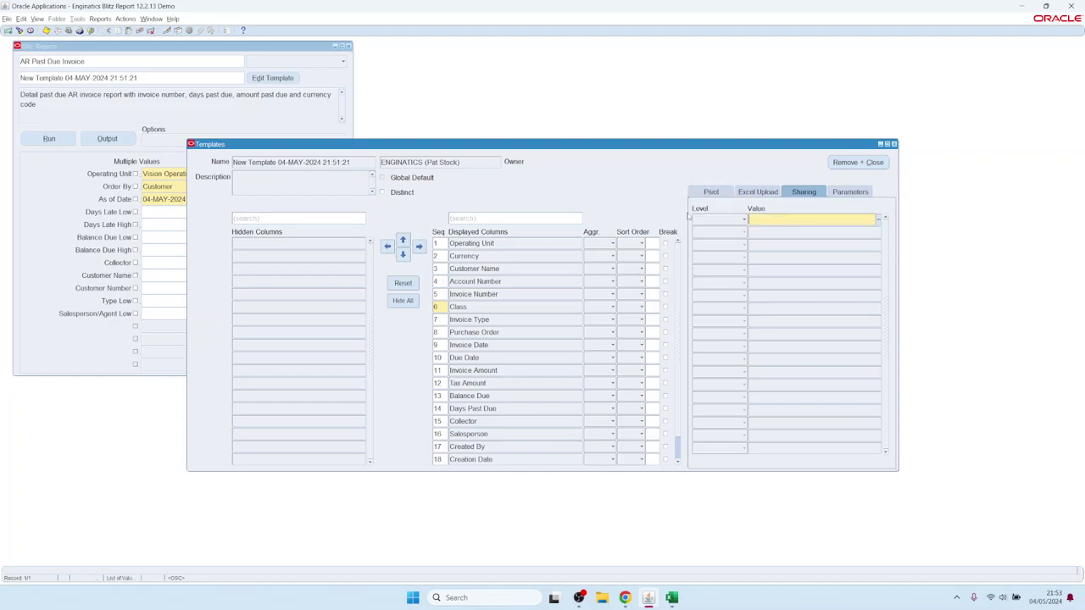
left_click(848, 192)
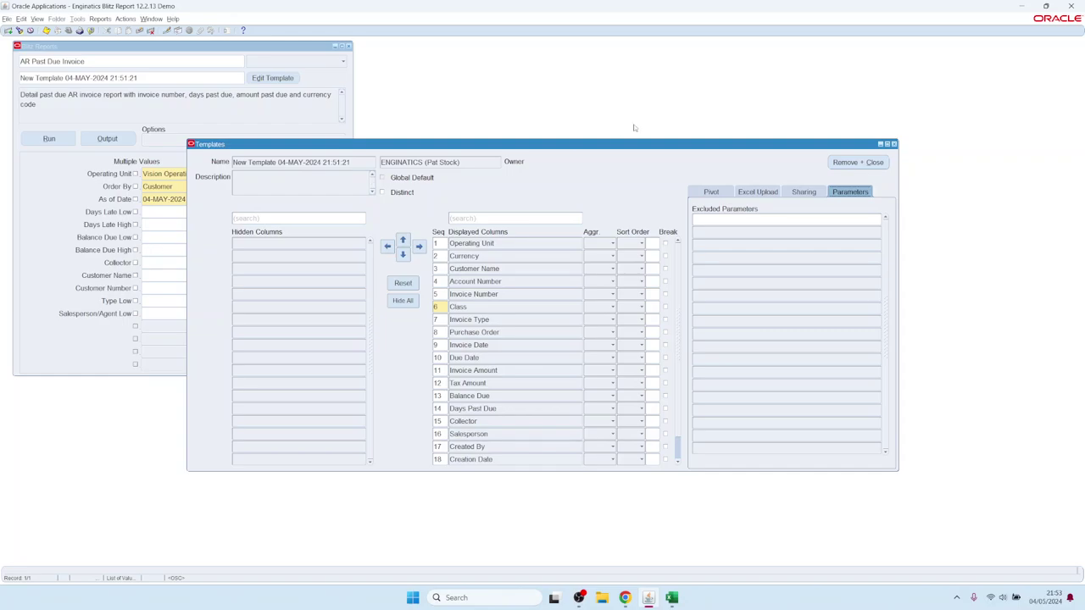
- Add the Class and Invoice Type columns as rows in the template's pivot layout
left_click(710, 194)
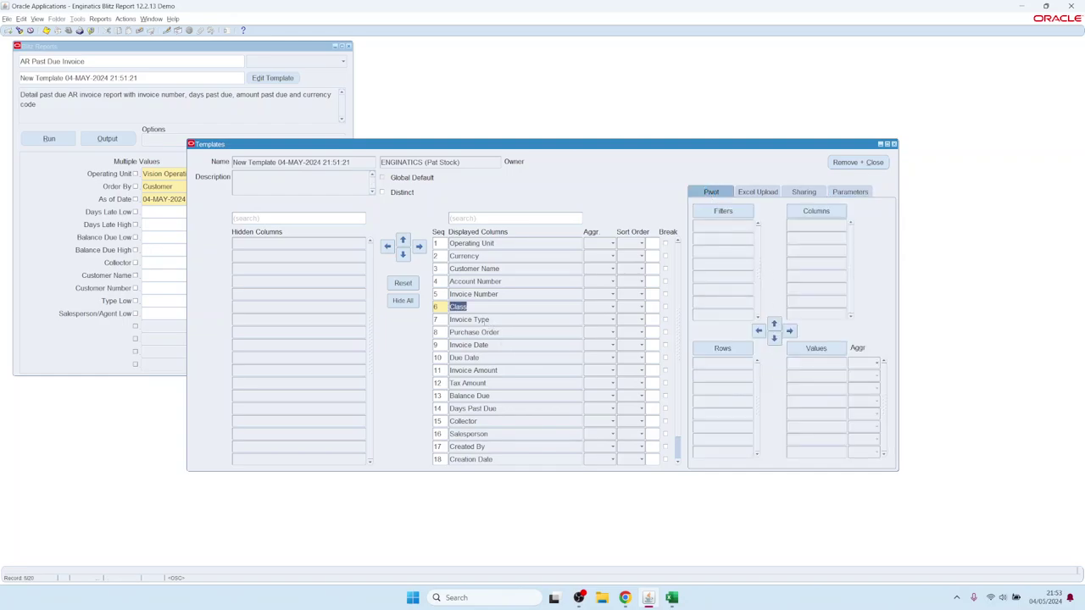
left_click(472, 320, "shift")
left_click_drag(473, 319, 722, 367)
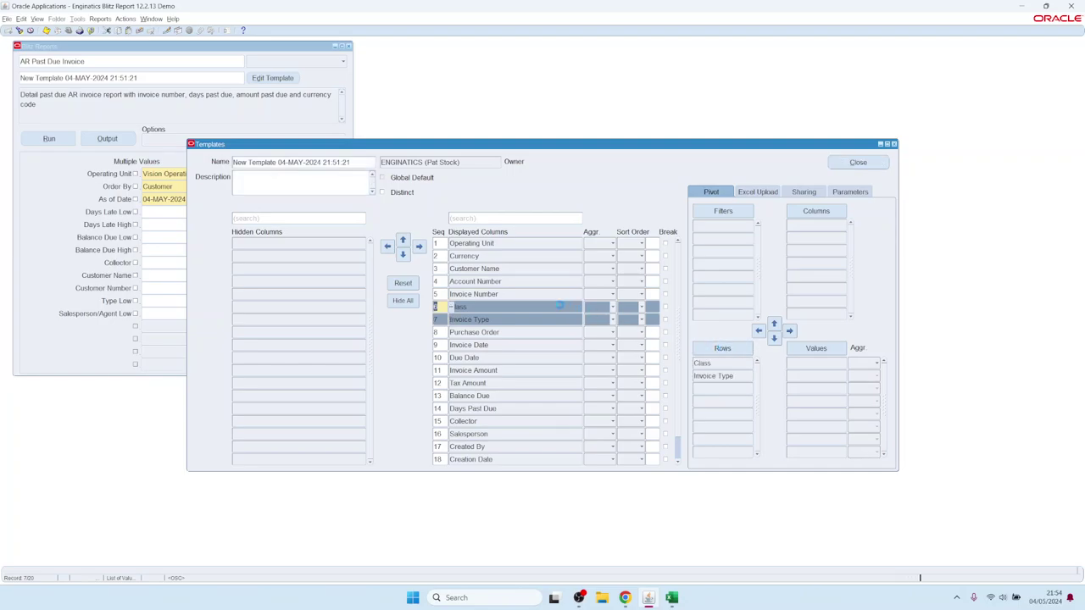
- Filter the displayed columns by "amou", add Invoice Amount and Tax Amount as pivot values, and add Currency as the pivot column
left_click(473, 218)
type("am")
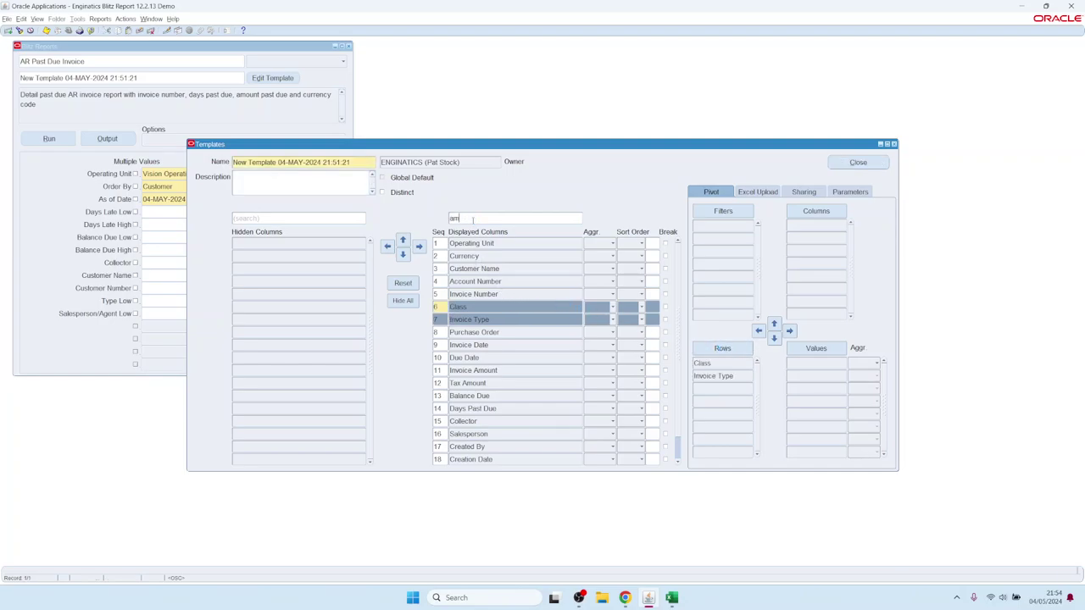
type("ou")
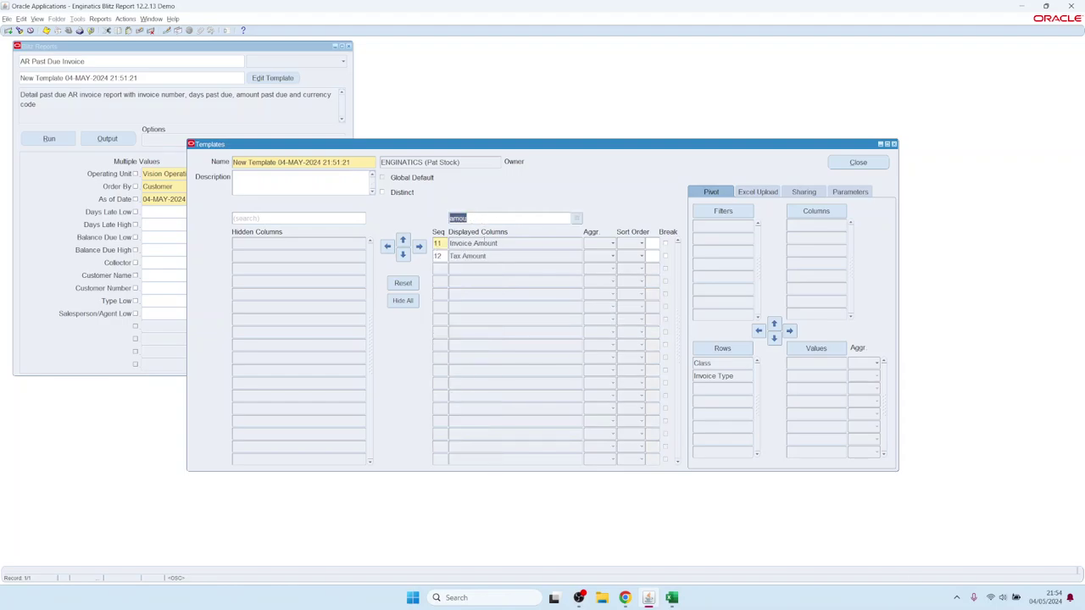
left_click(473, 243)
left_click(468, 256, "shift")
left_click_drag(468, 256, 744, 326)
left_click(577, 218)
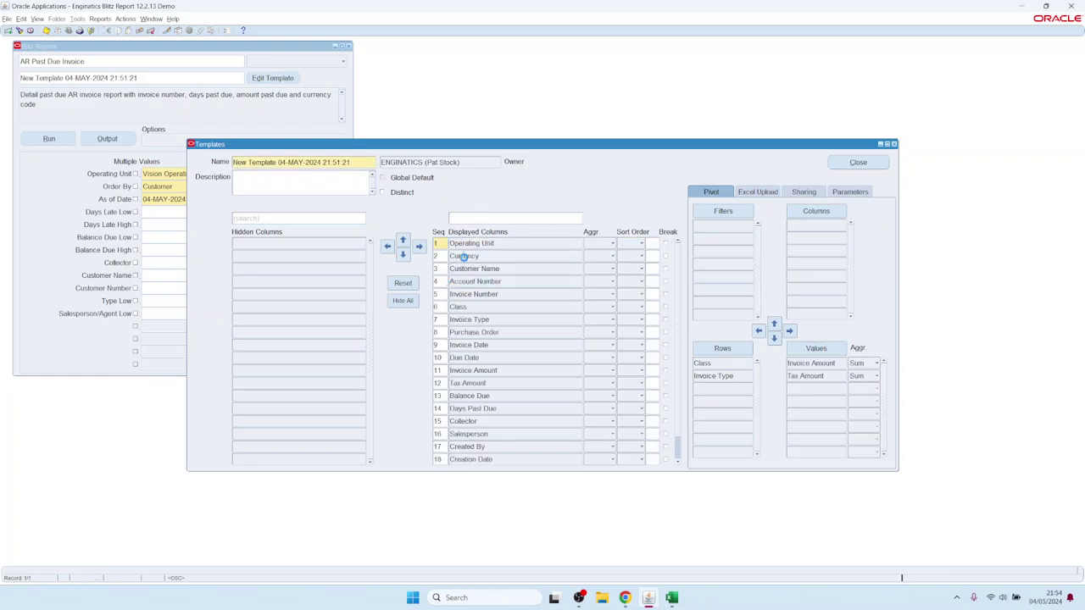
left_click_drag(464, 256, 819, 219)
- Run the report and compare the AR Past Due Invoice data sheet with the pivot sheet in the Excel output
left_click(48, 138)
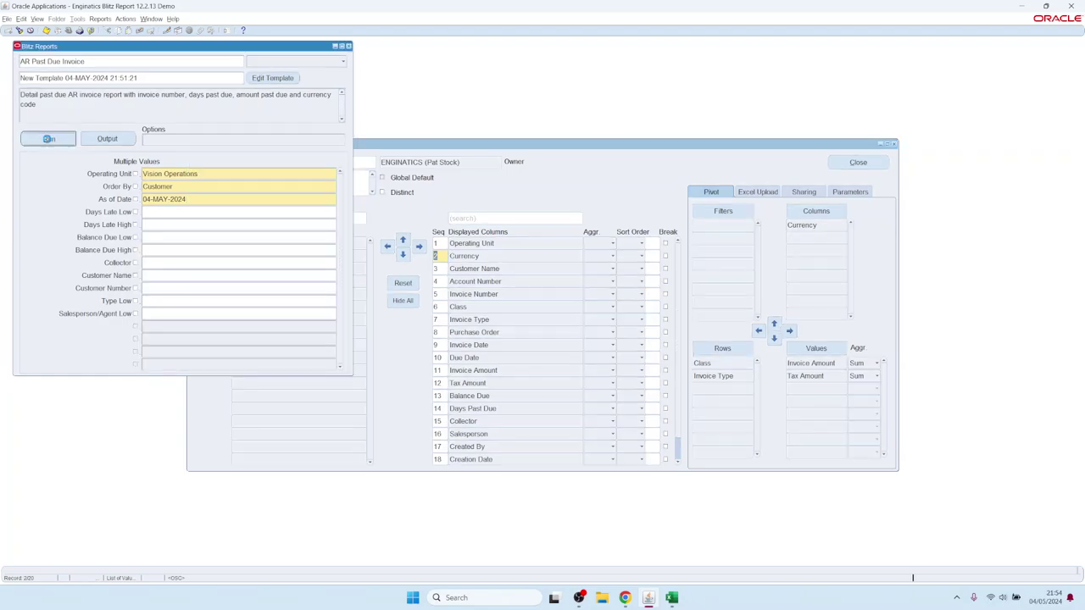
left_click(685, 276)
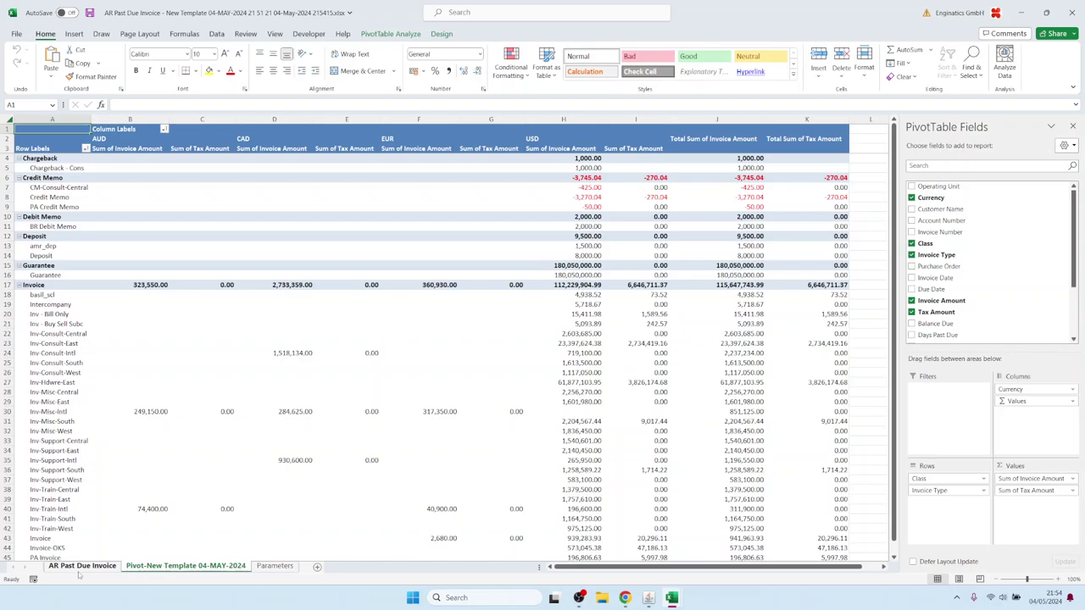
mouse_move(370, 407)
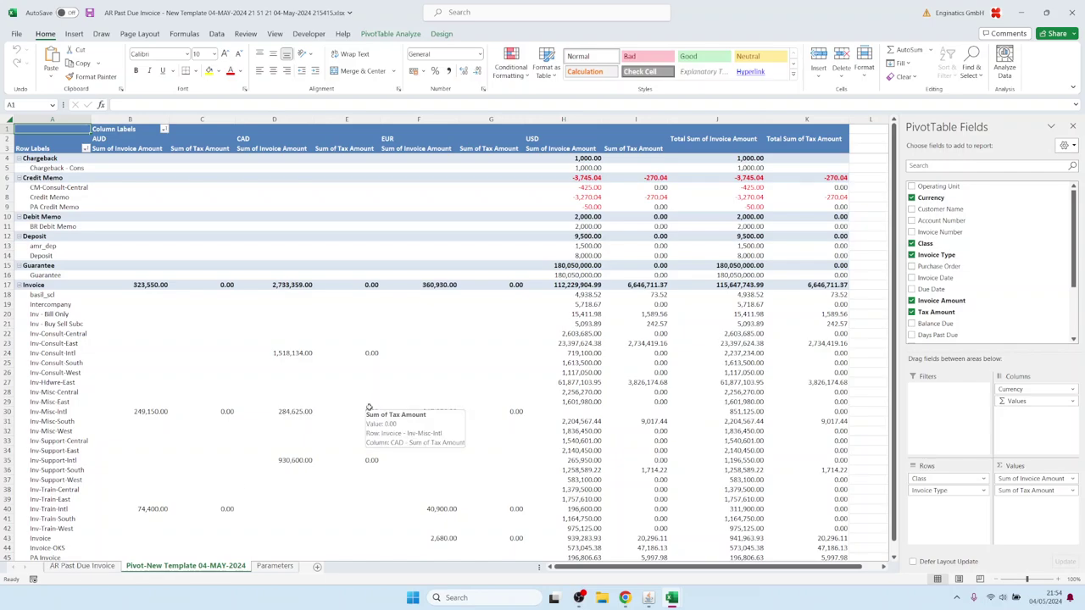
left_click(91, 566)
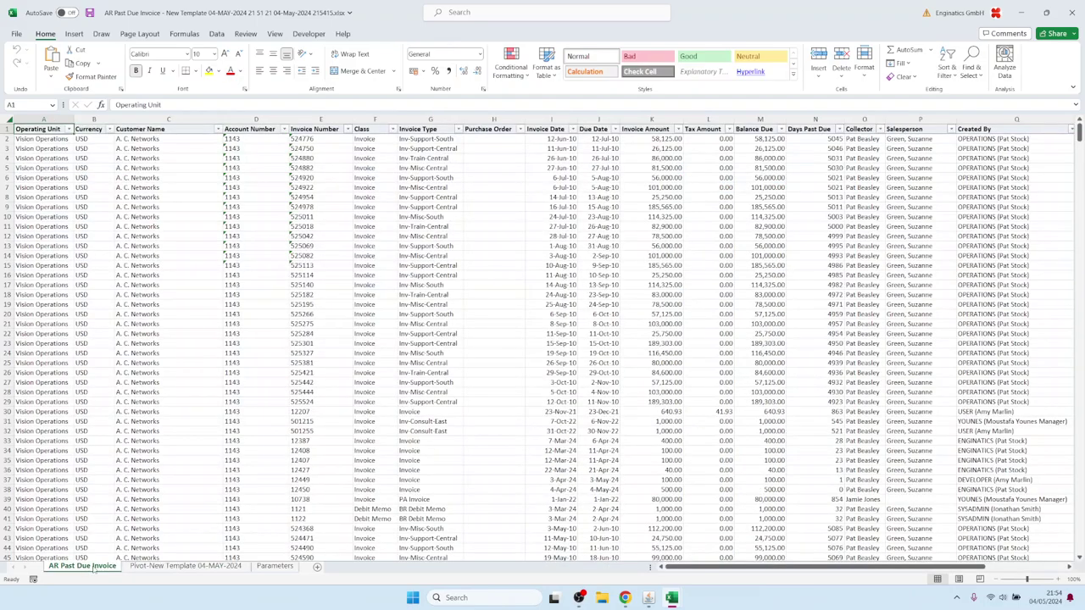
left_click(172, 565)
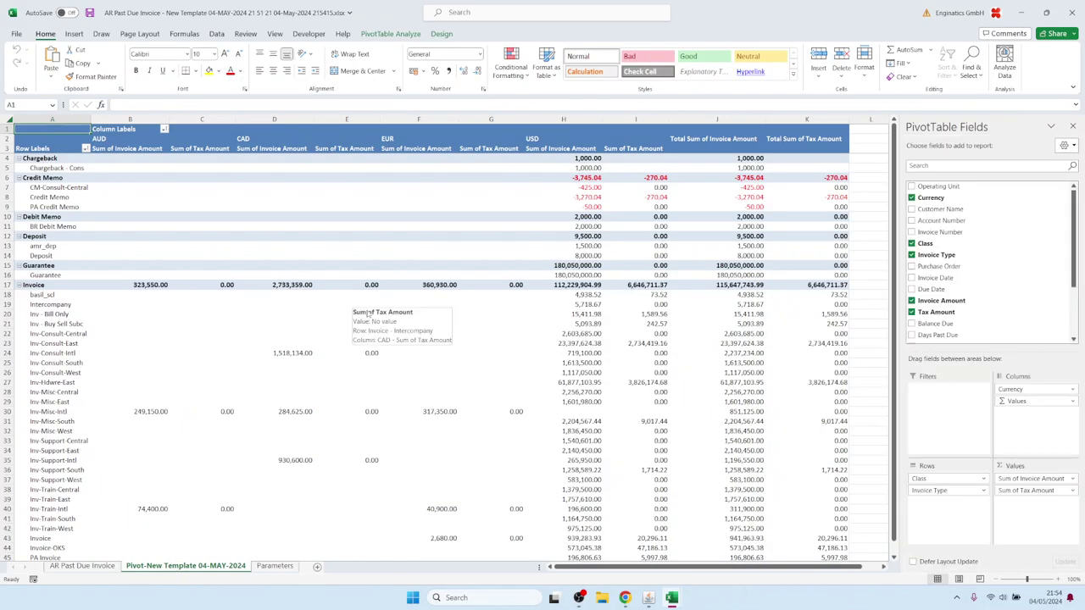
mouse_move(414, 346)
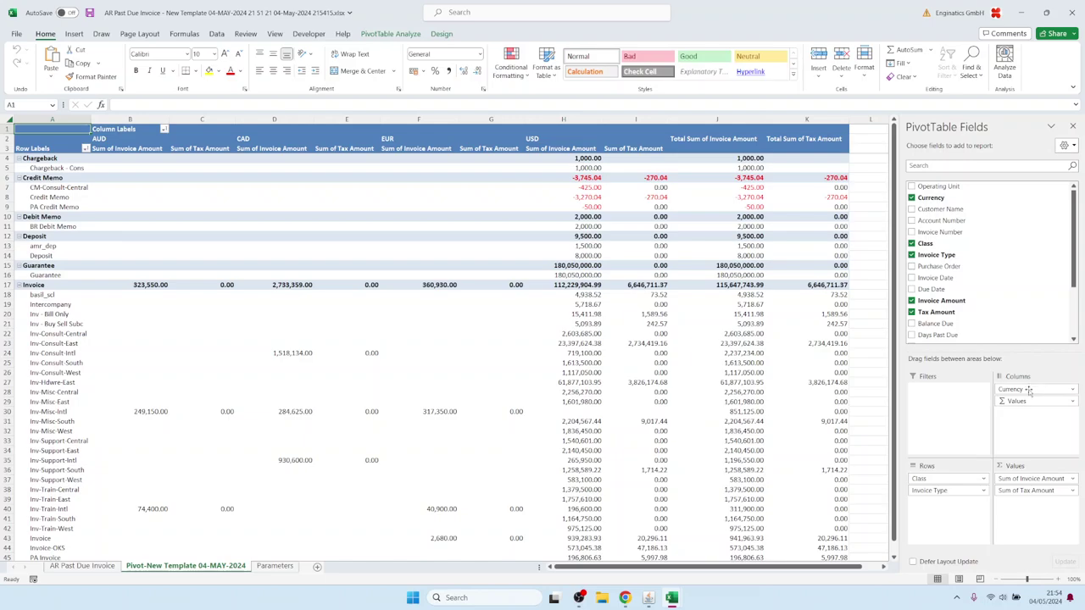
- Replace the pivot table's Currency column field with a Currency slicer beside the table, and filter by CAD and finally by USD
left_click_drag(1034, 389, 331, 325)
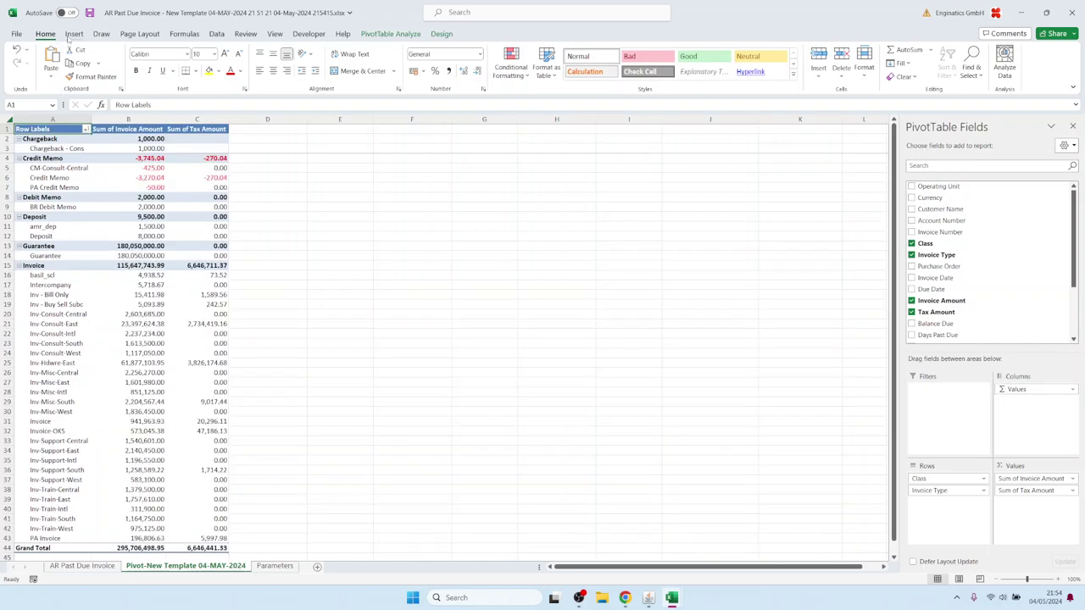
left_click(74, 35)
left_click(641, 61)
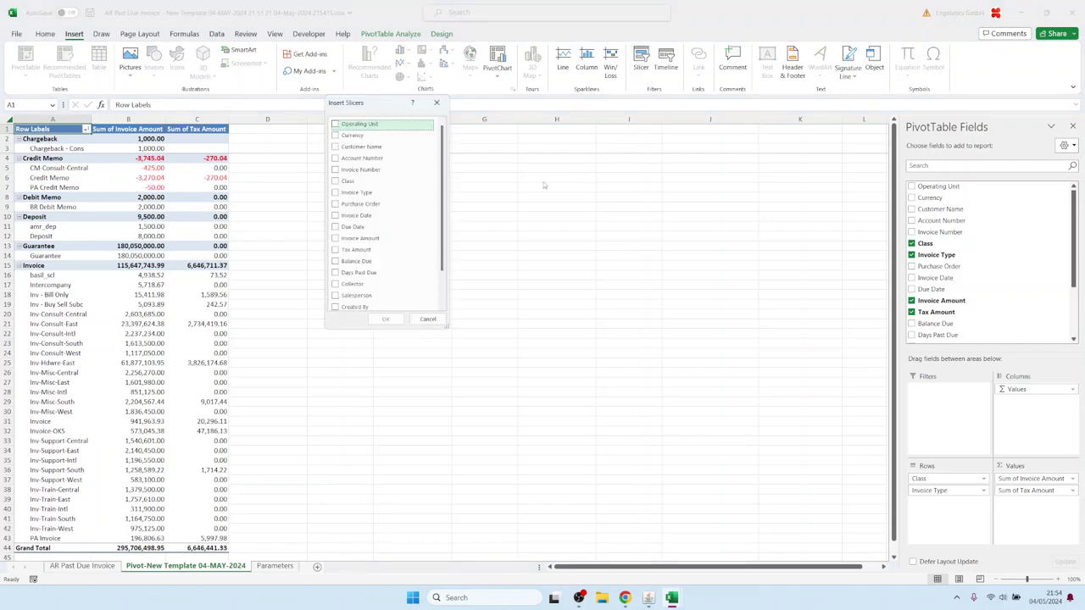
left_click(348, 135)
left_click(385, 319)
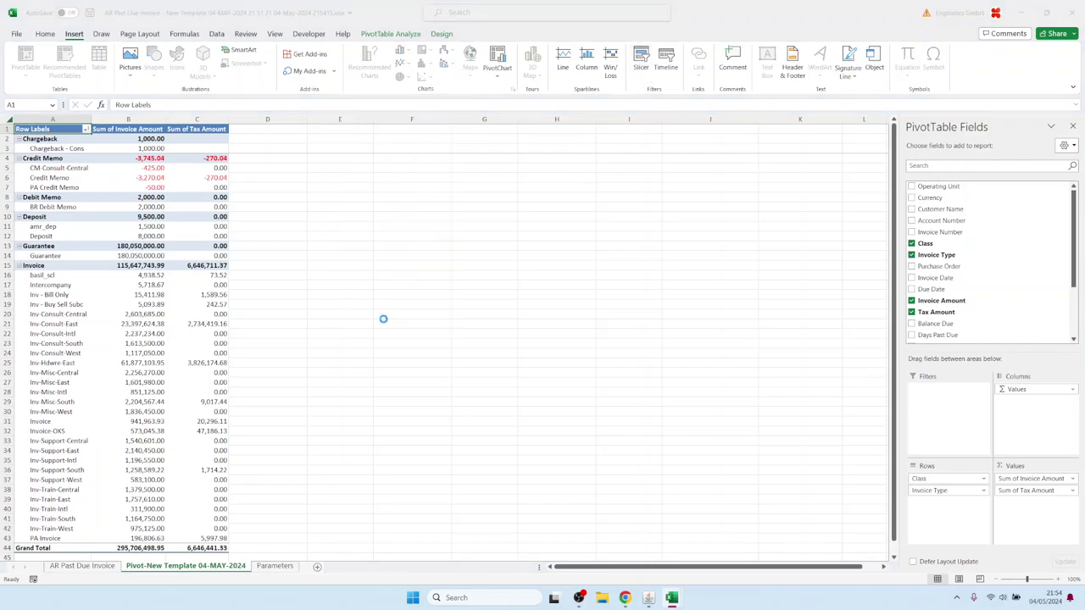
left_click_drag(446, 136, 361, 344)
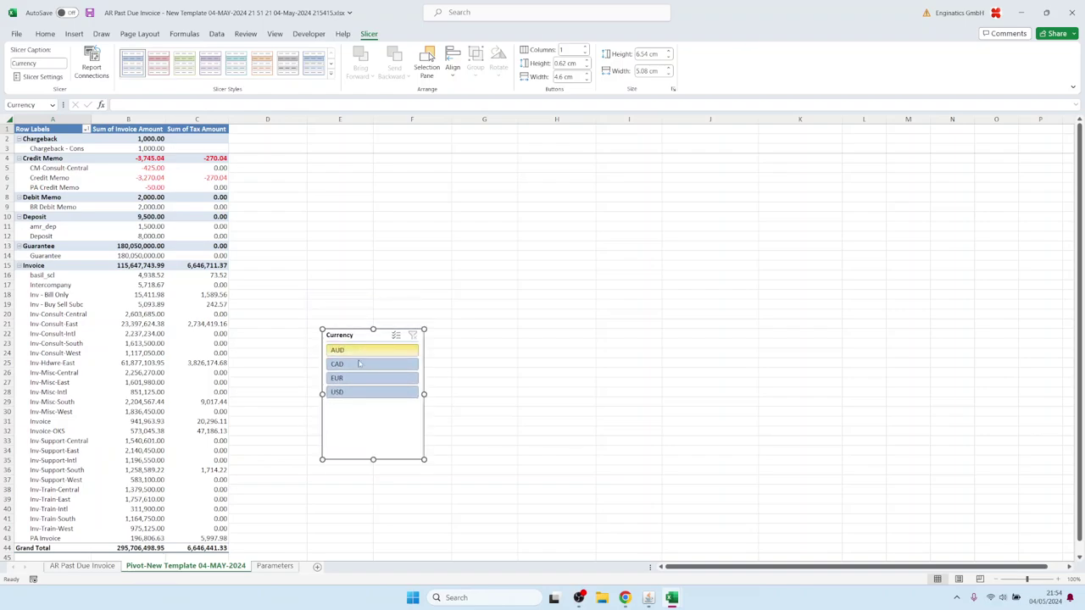
left_click(356, 364)
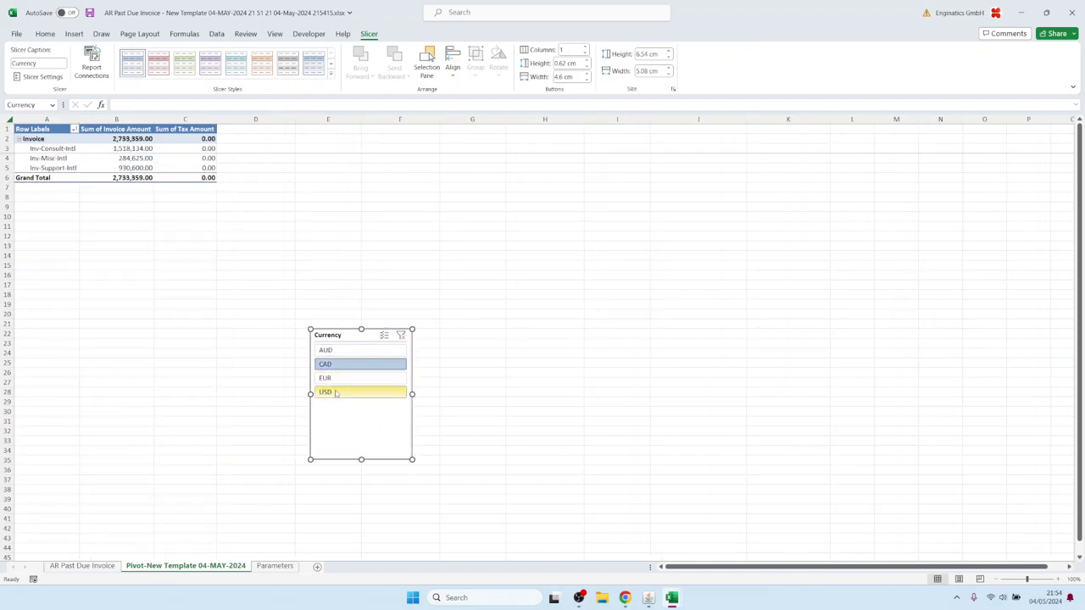
left_click(336, 393)
- Insert a pie PivotChart, enlarge it beside the pivot table, and place the Currency slicer beneath it
left_click(38, 138)
left_click(75, 34)
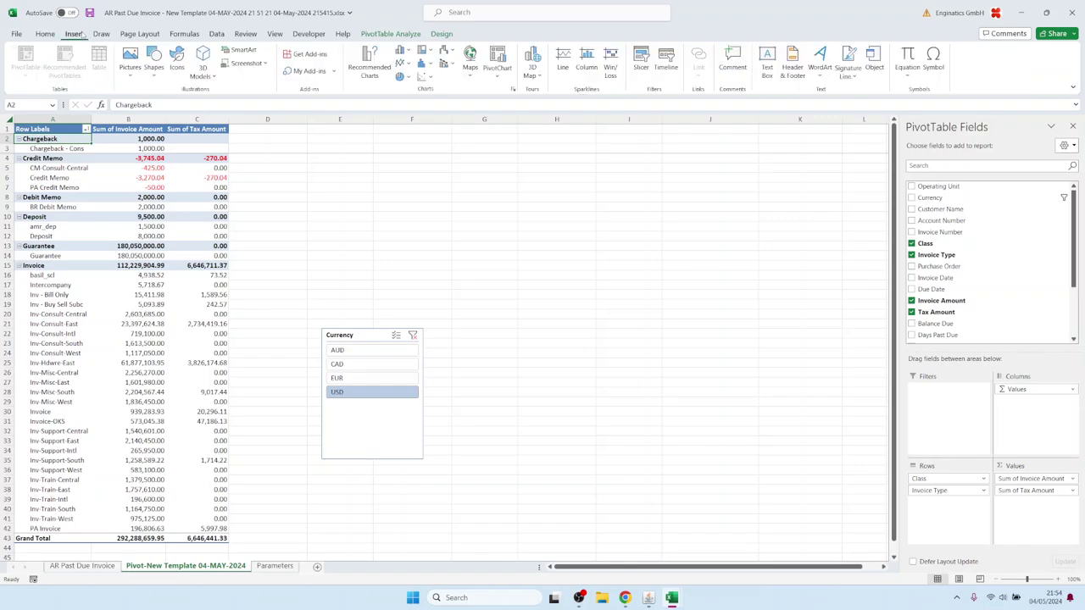
left_click(498, 56)
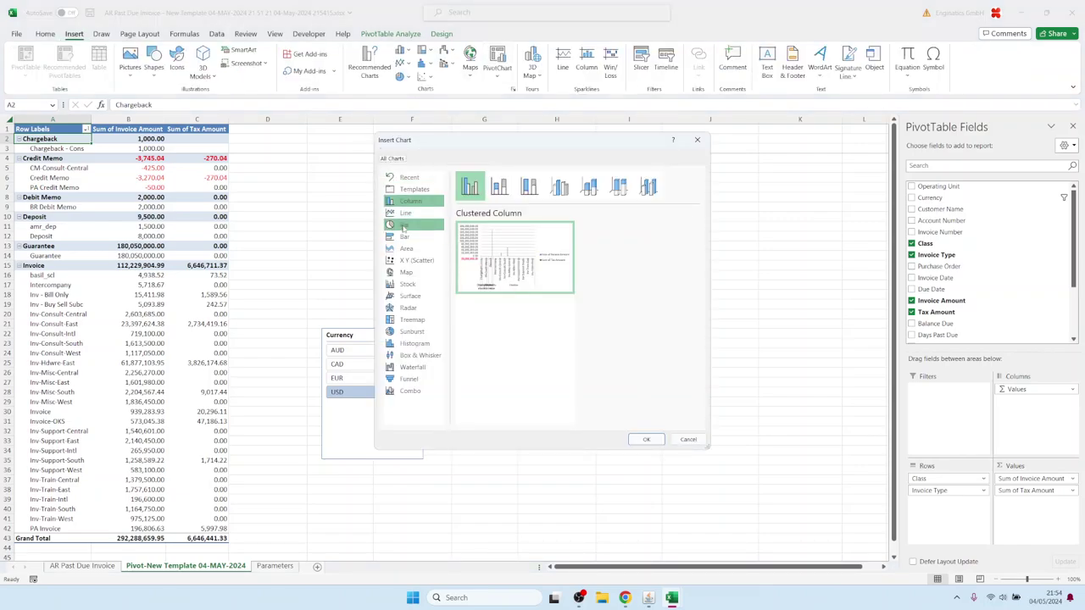
left_click(404, 225)
left_click(646, 439)
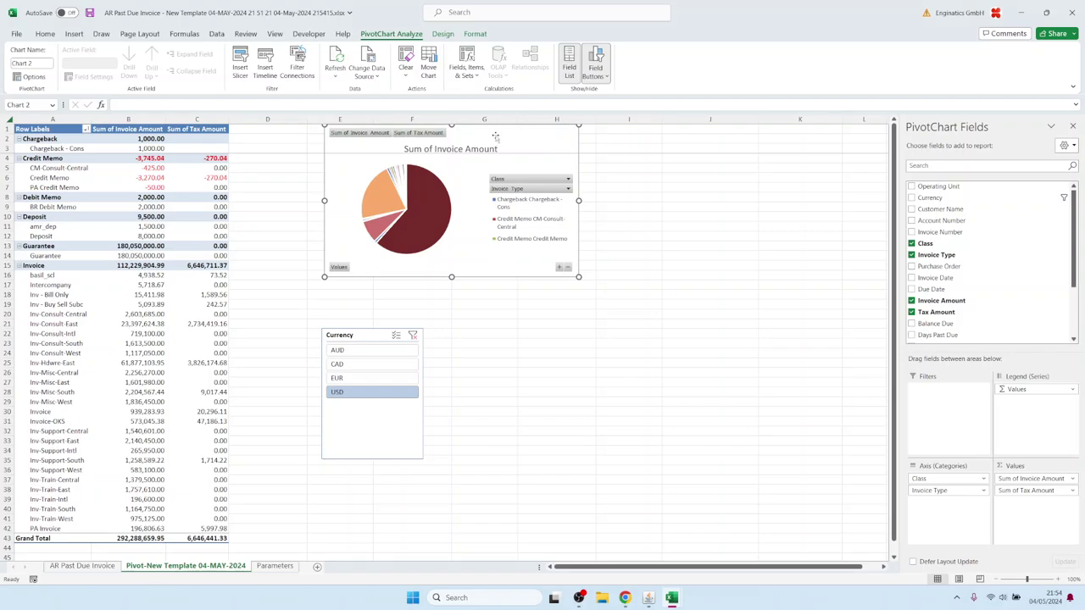
left_click_drag(495, 136, 407, 144)
left_click_drag(492, 285, 512, 326)
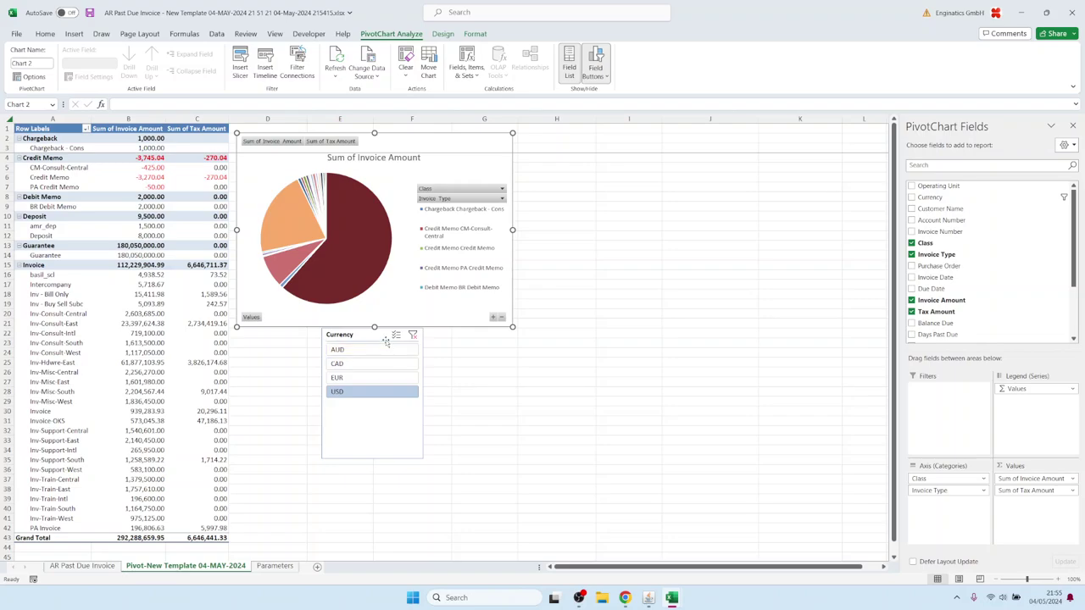
left_click_drag(386, 339, 430, 364)
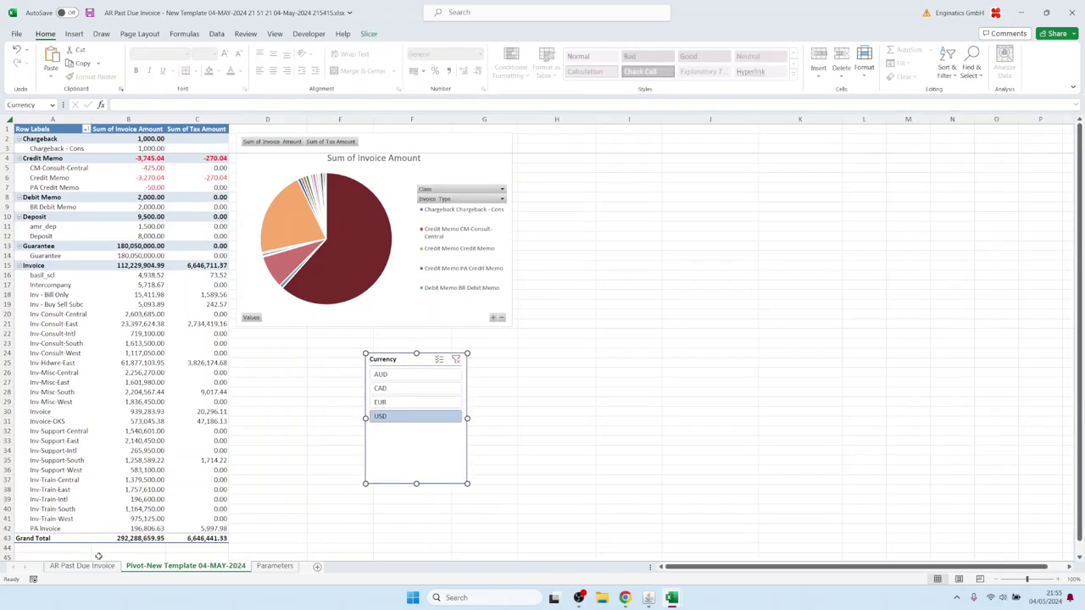
- Create a PivotTable on a new worksheet from all AR Past Due Invoice data, with Customer Name as rows and Balance Due as values
left_click(82, 565)
left_click(12, 119)
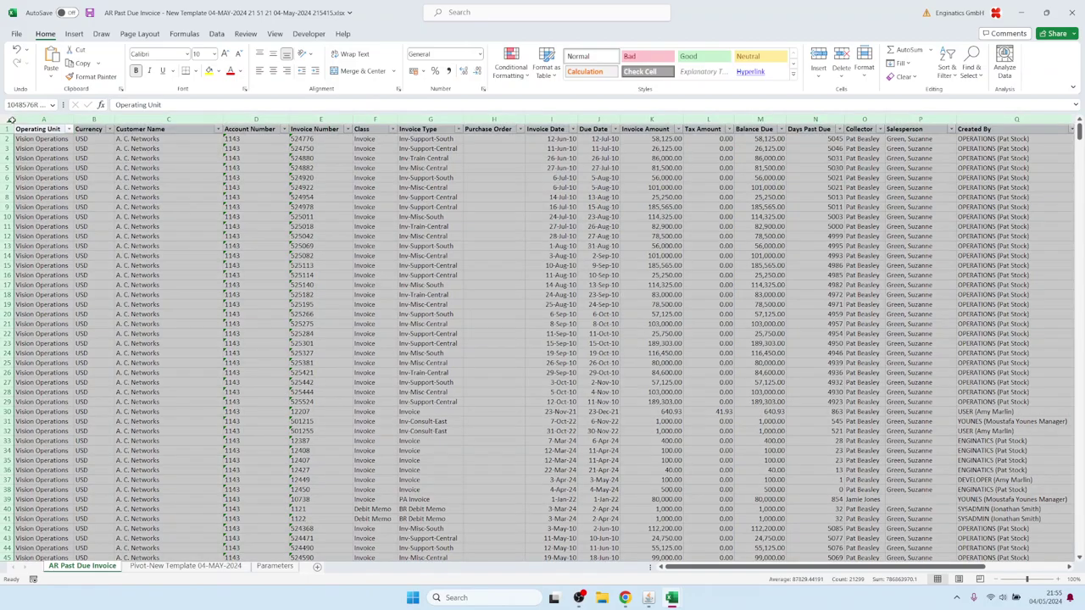
left_click(75, 34)
left_click(26, 59)
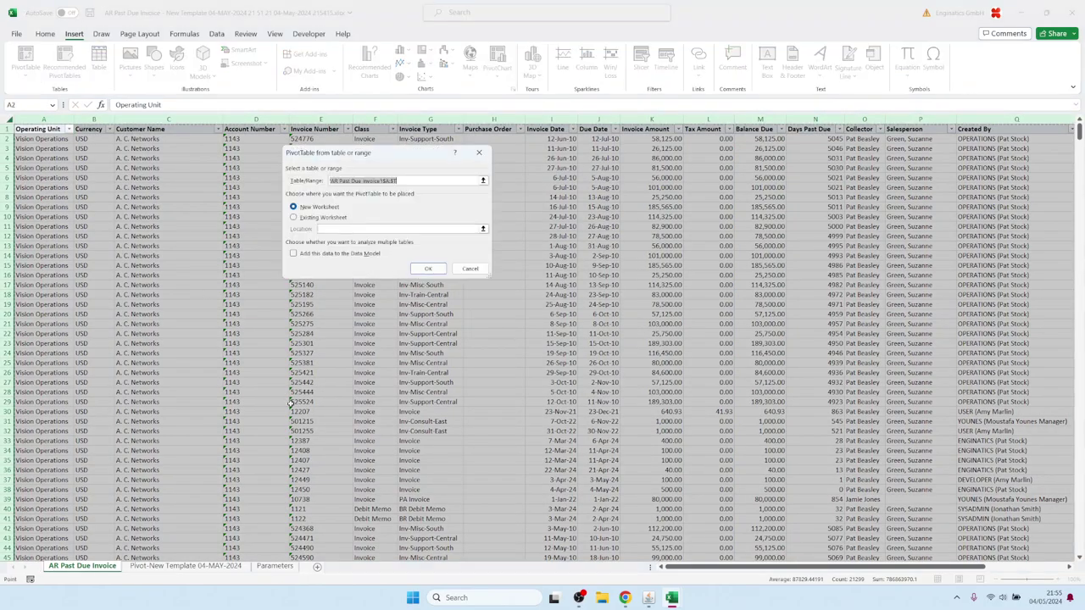
left_click(428, 268)
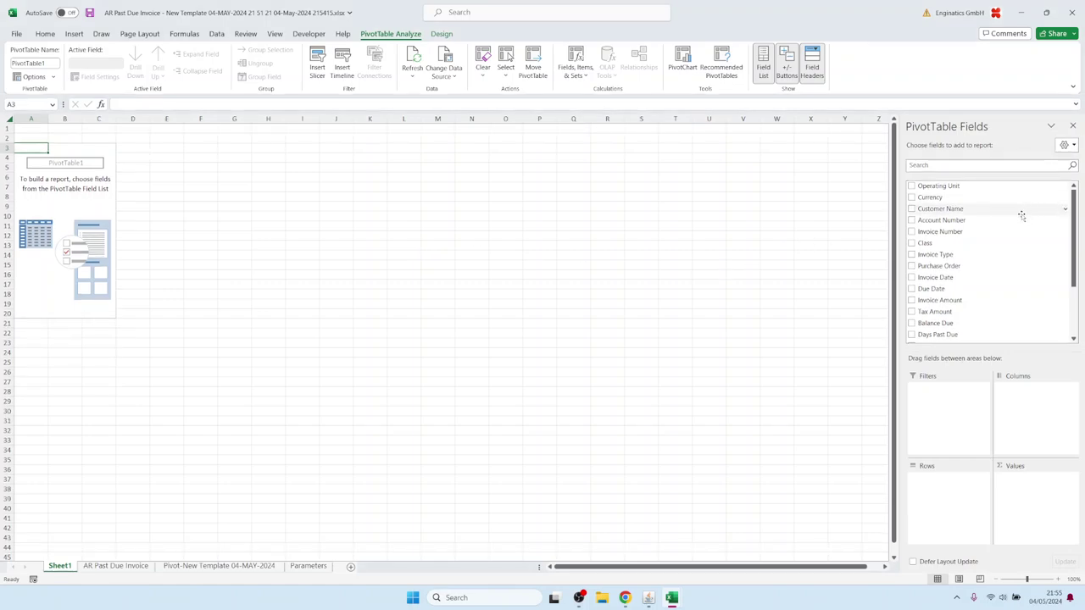
left_click_drag(979, 209, 958, 492)
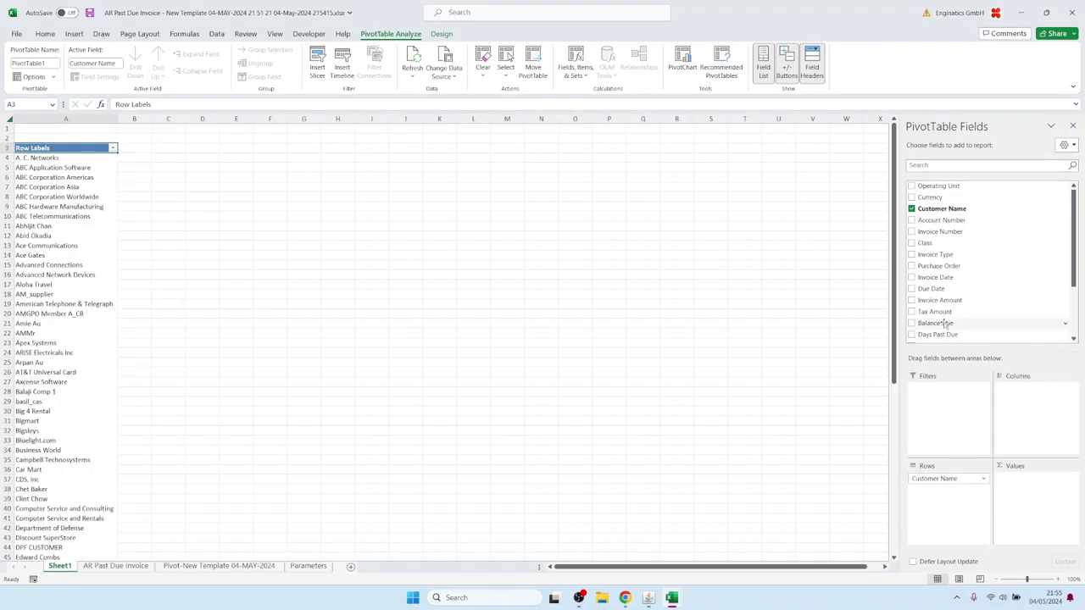
left_click_drag(944, 324, 1009, 492)
- Insert a clustered bar PivotChart from the customer balance due pivot table
left_click(153, 185)
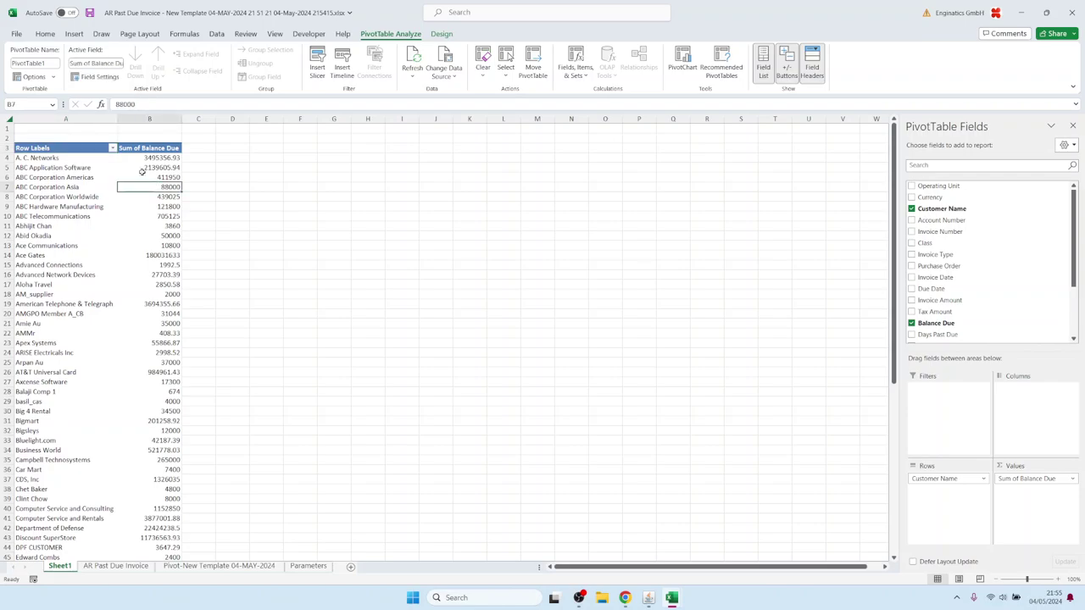
left_click(74, 33)
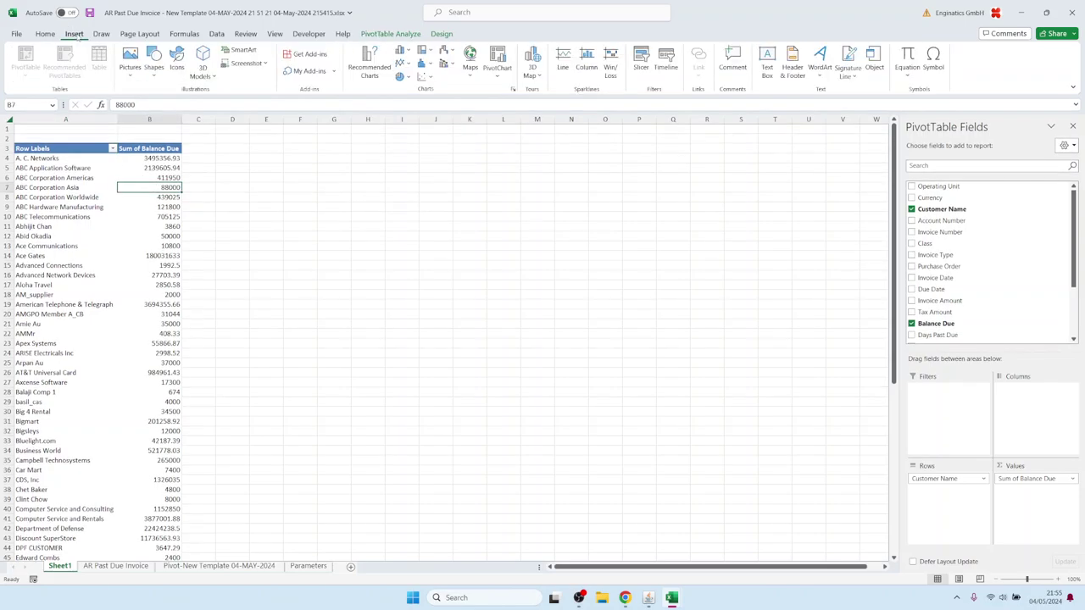
left_click(498, 61)
left_click(406, 236)
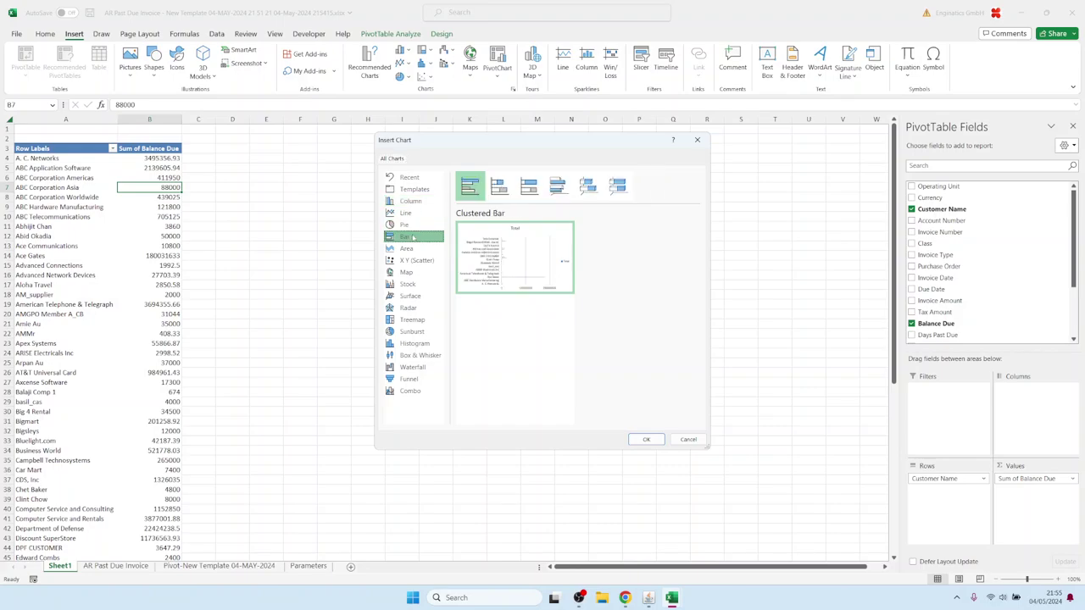
left_click(646, 439)
- Sort the customer pivot table by Sum of Balance Due from smallest to largest
right_click(163, 209)
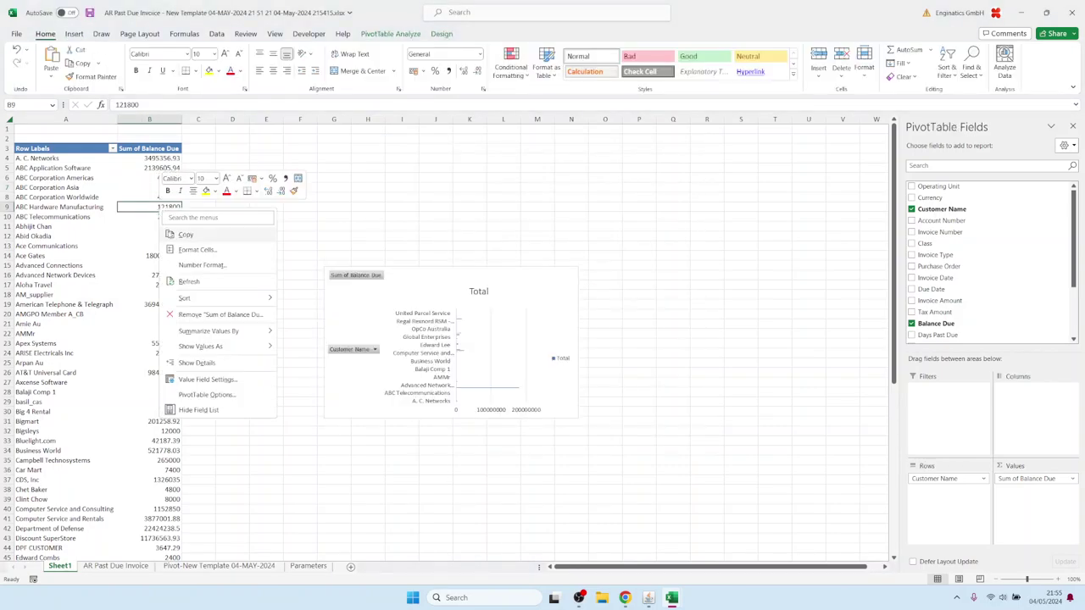
mouse_move(195, 297)
left_click(319, 298)
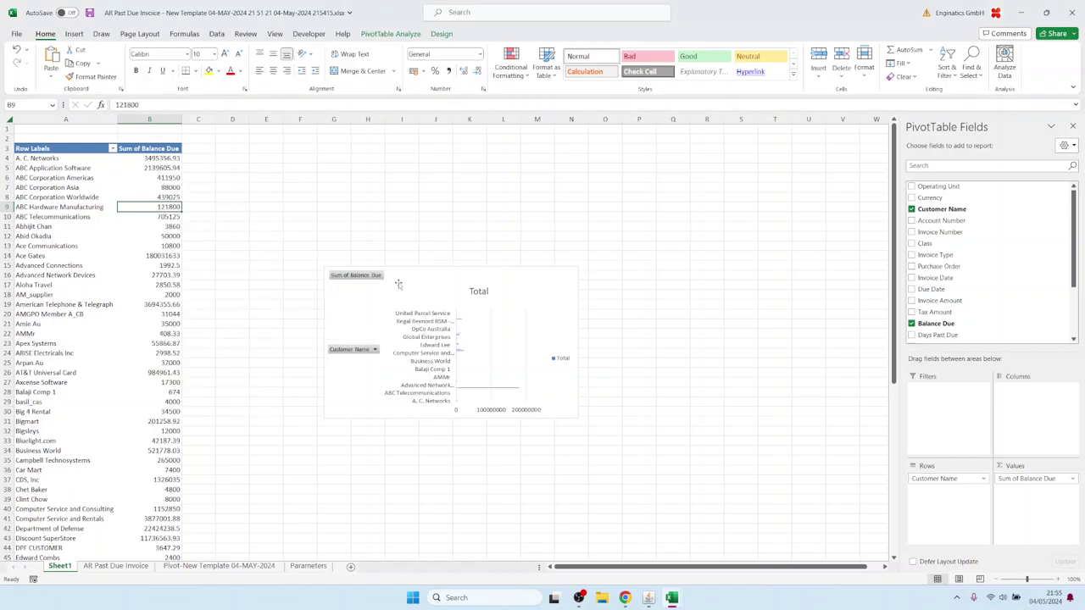
- Move the balance due bar chart from Sheet1 to the Pivot-New Template 04-MAY-2024 sheet, beside the pie chart
left_click(404, 275)
key("Delete")
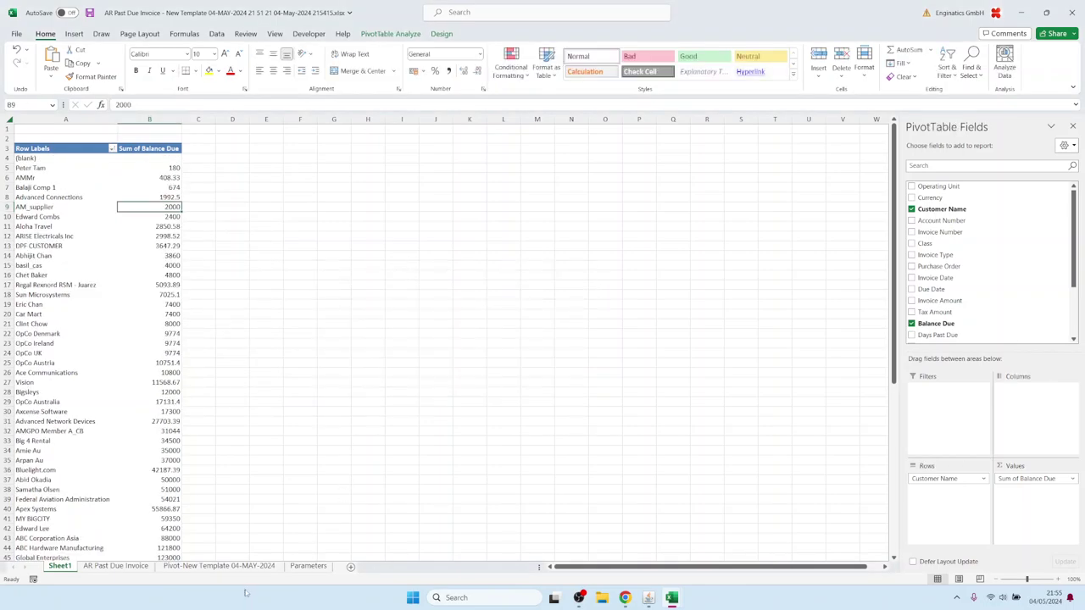
left_click(219, 566)
left_click(635, 212)
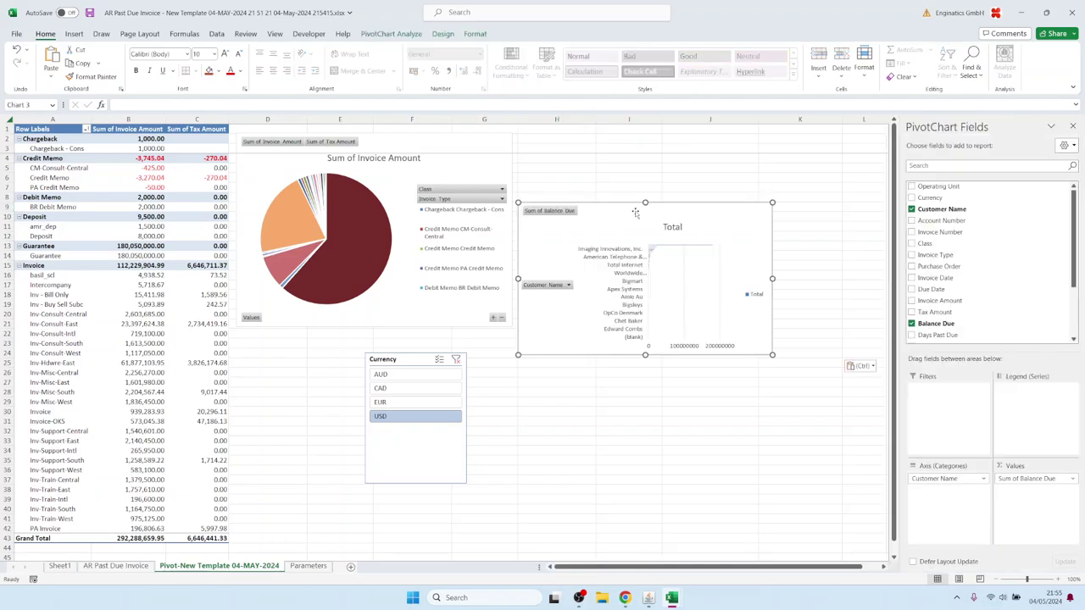
- Move the balance due bar chart level with the pie chart's top edge and enlarge it down to about row 43
left_click_drag(677, 209, 676, 139)
left_click_drag(771, 286, 842, 545)
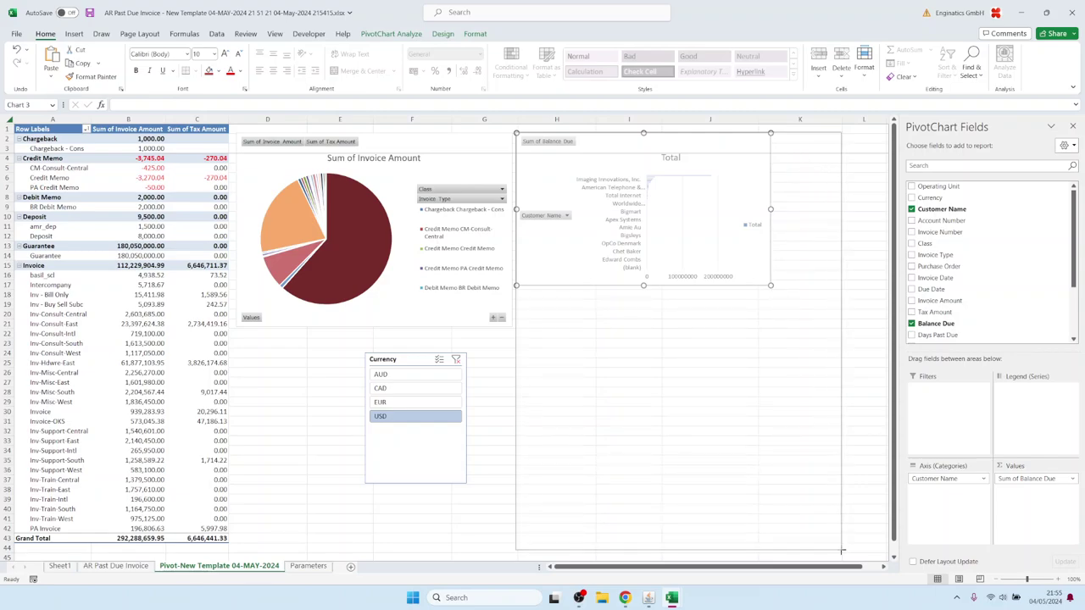
- Apply a dark gradient chart style to the balance due bar chart and a light textured style to the pie chart
left_click(442, 33)
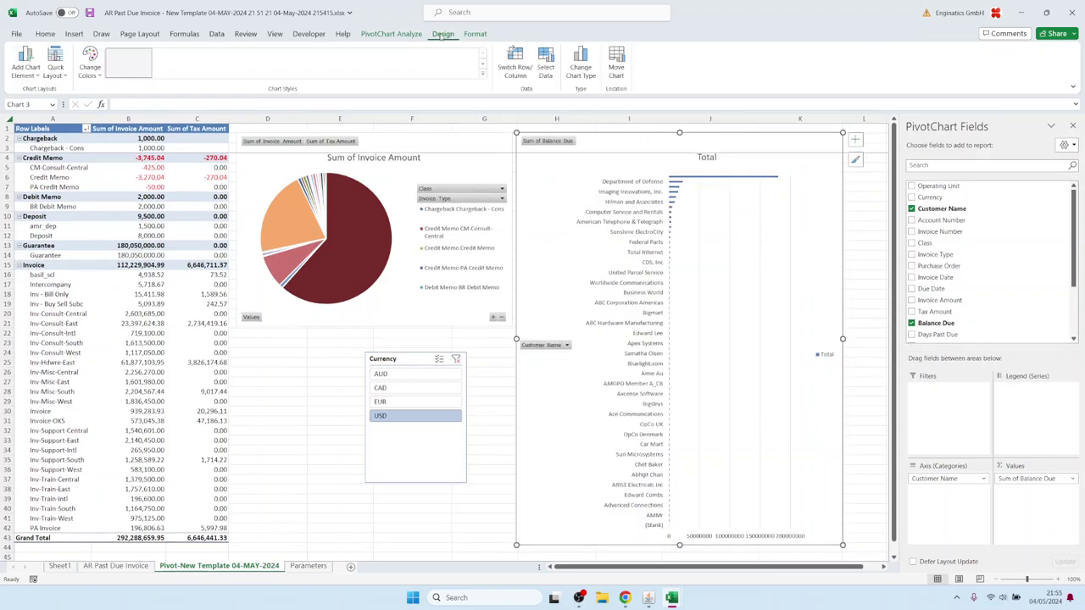
left_click(408, 64)
left_click(373, 305)
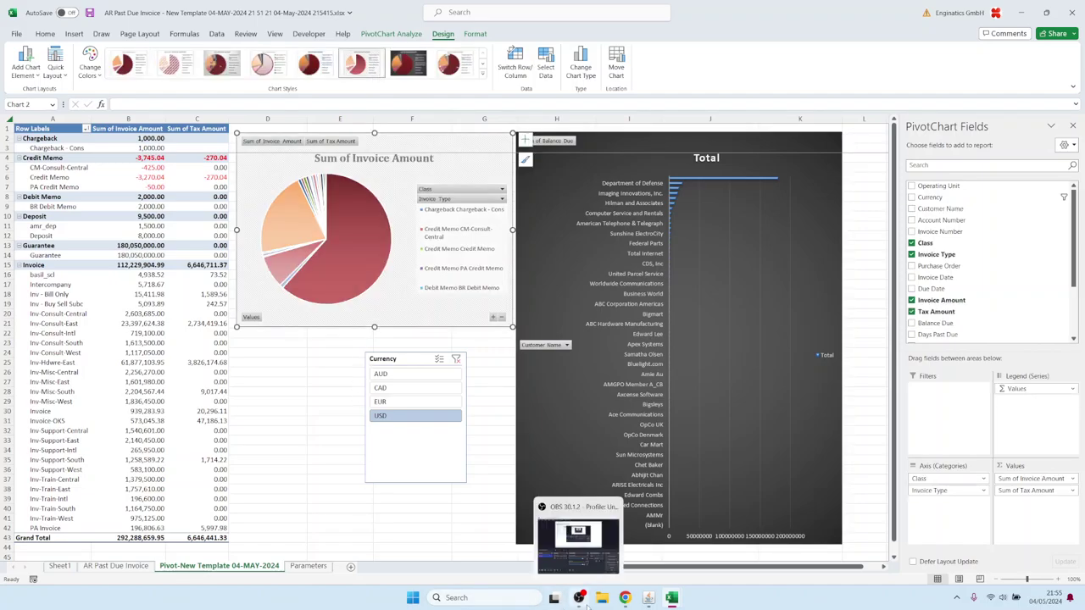
- Switch to Chrome and copy the Enginatics logo image from the Blitz Report home page
left_click(625, 597)
right_click(105, 68)
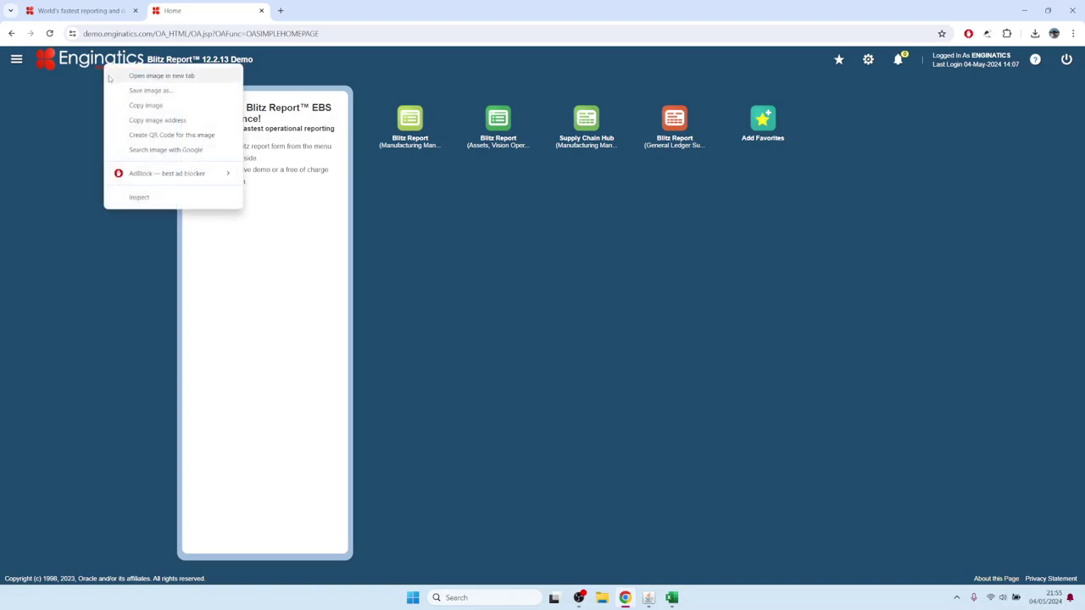
left_click(140, 105)
- Switch back to the dashboard workbook in Excel, paste the logo and place it in the upper-left corner of the dark bar chart
mouse_move(672, 597)
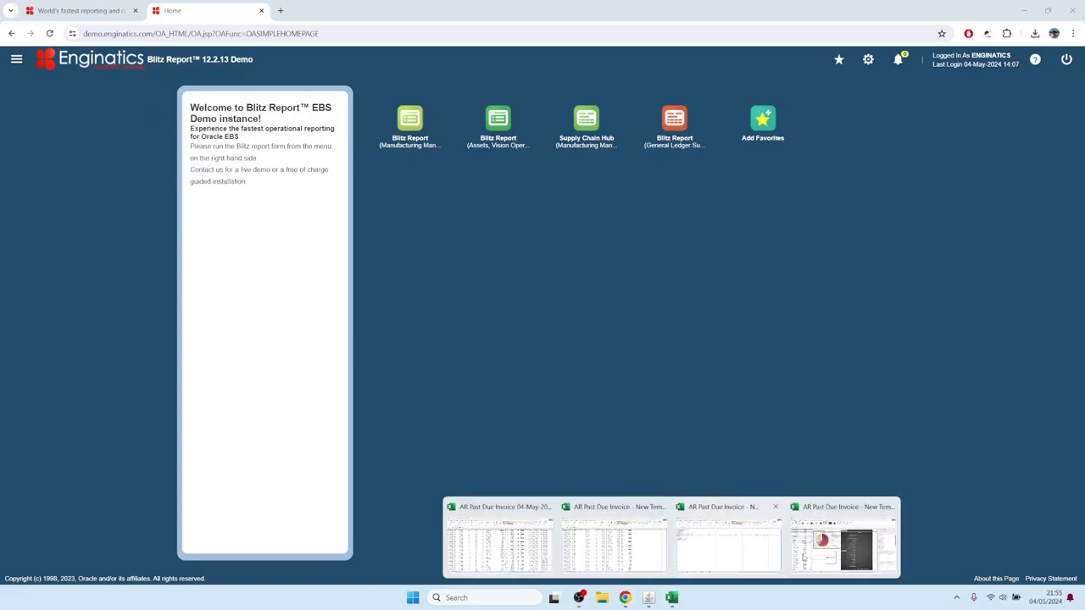
left_click(839, 538)
left_click(306, 391)
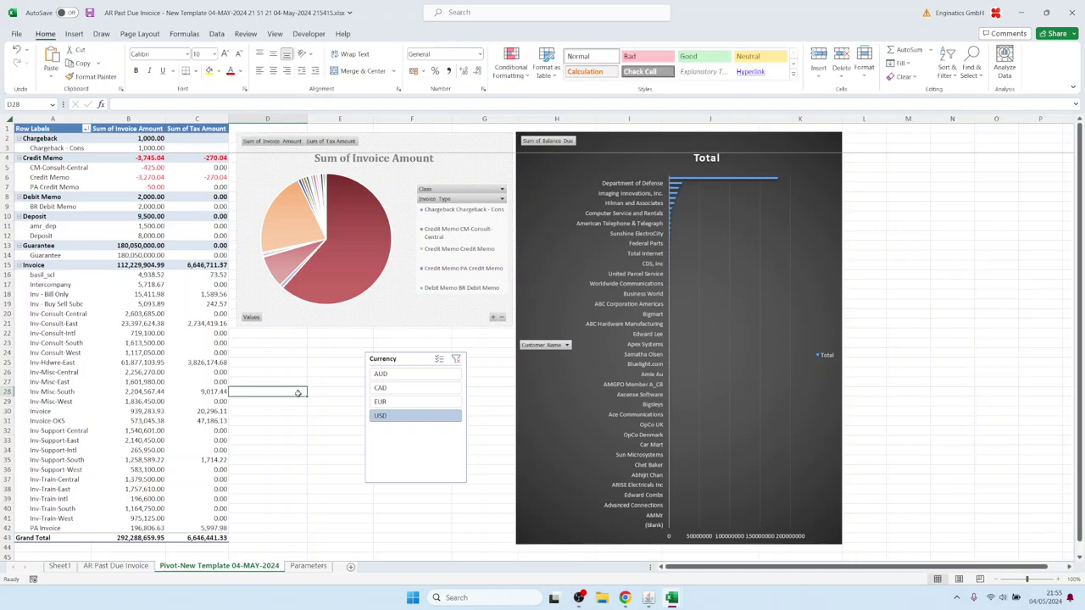
key("ctrl+v")
left_click_drag(277, 381, 573, 160)
- Apply a green-yellow-red color scale, green for high values, to the Invoice Amount column on the AR Past Due Invoice sheet
left_click(114, 567)
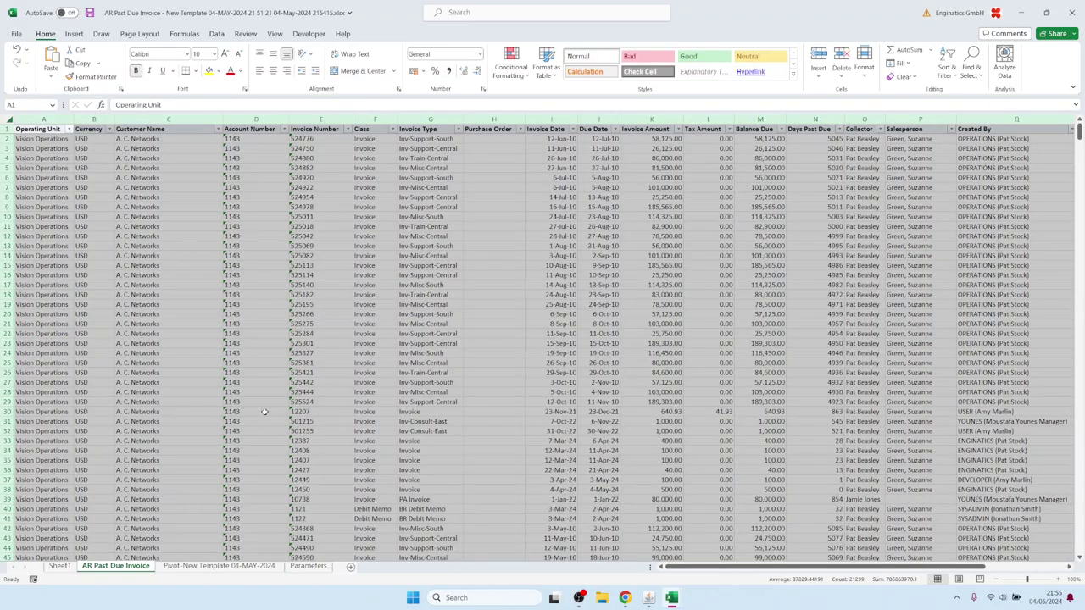
left_click(652, 119)
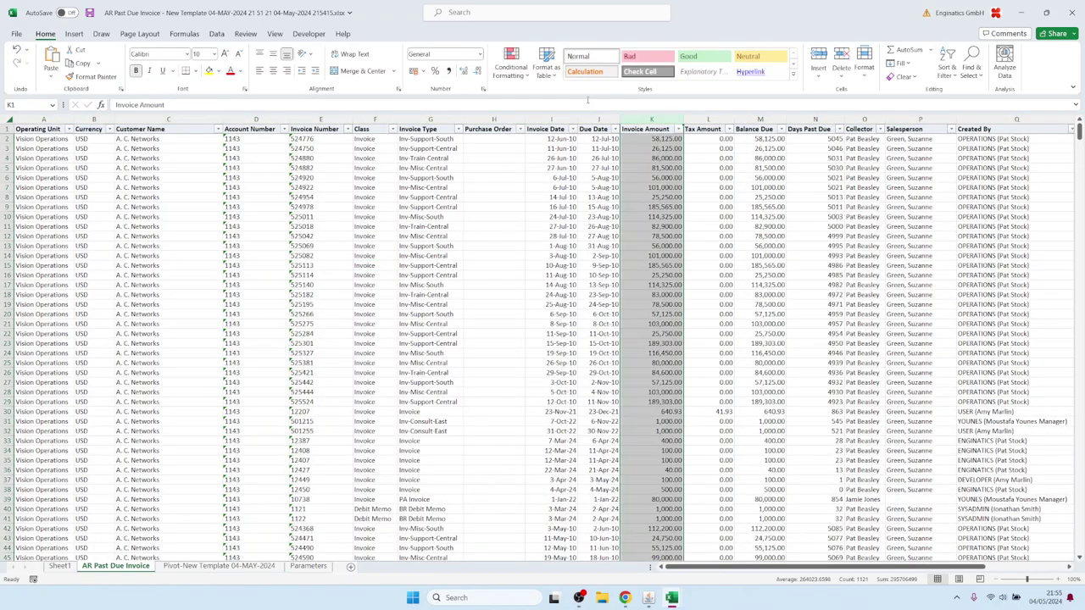
left_click(510, 64)
mouse_move(543, 174)
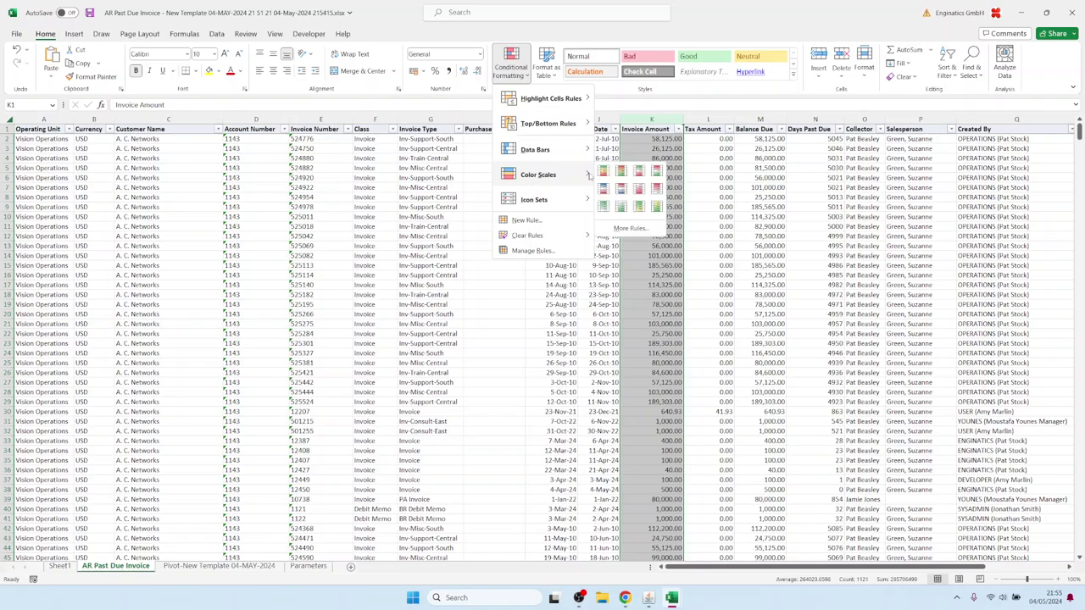
left_click(608, 176)
- Apply a red-yellow-green color scale, red for high values, to the Balance Due column
left_click(743, 119)
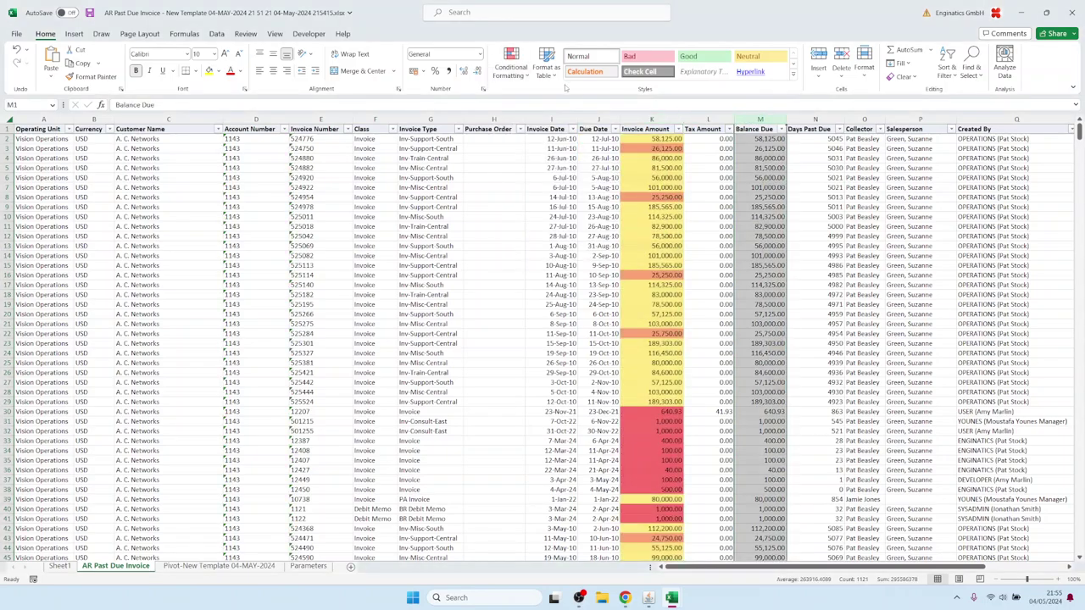
left_click(510, 63)
left_click(602, 171)
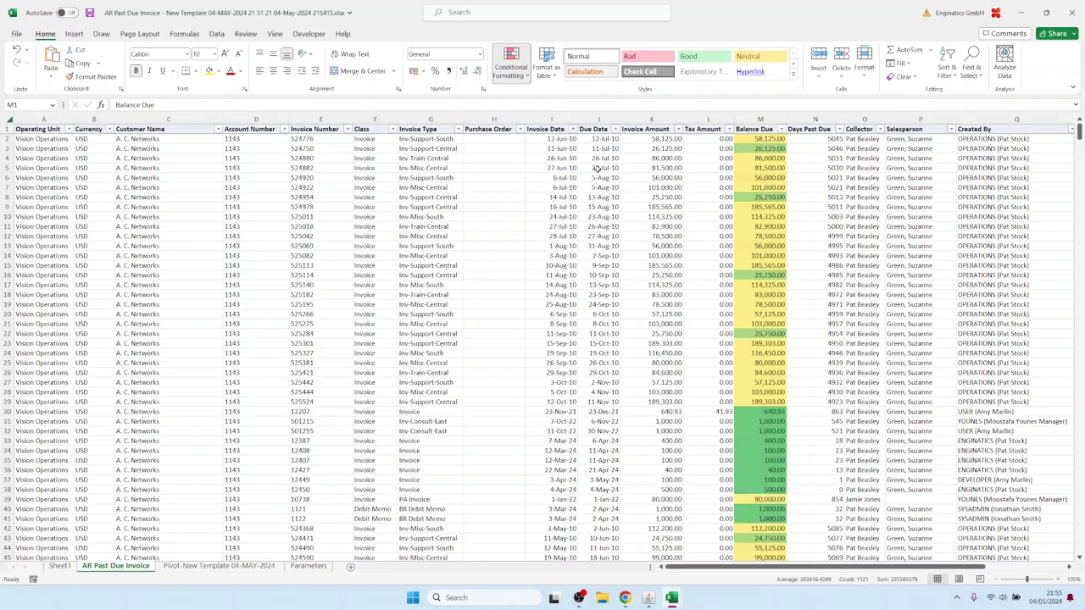
left_click(254, 187)
- Change the font of the entire Invoice Number column to Algerian
left_click(321, 119)
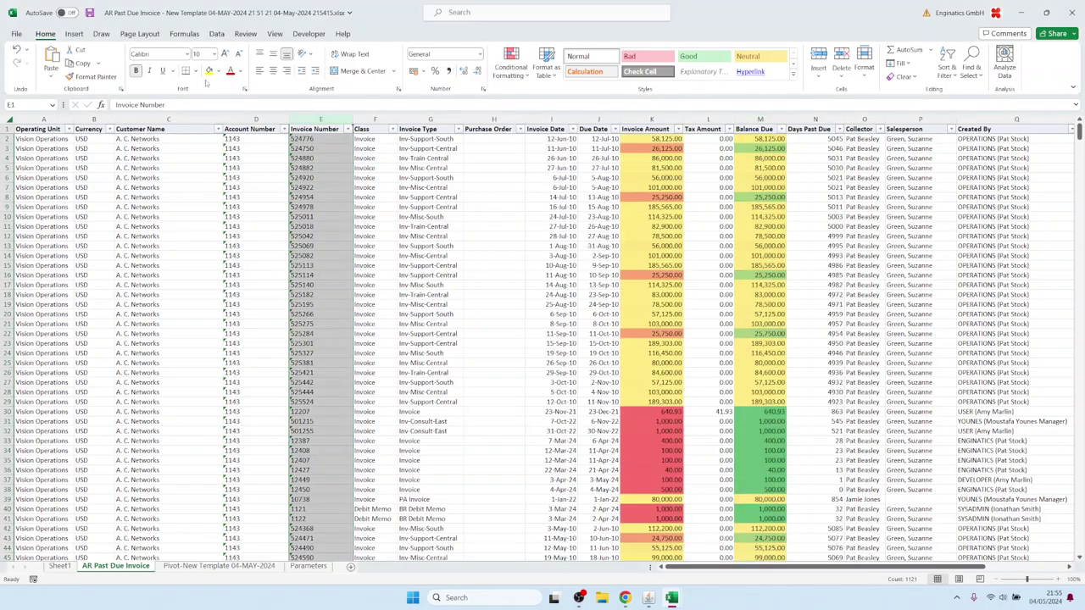
left_click(169, 53)
left_click(187, 54)
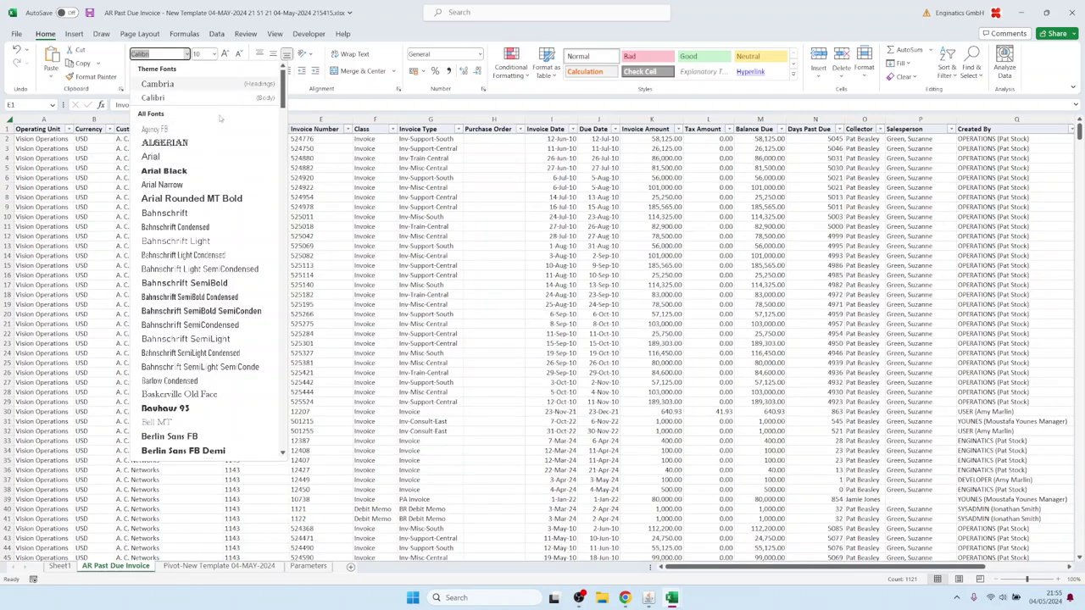
left_click(194, 143)
left_click(52, 128)
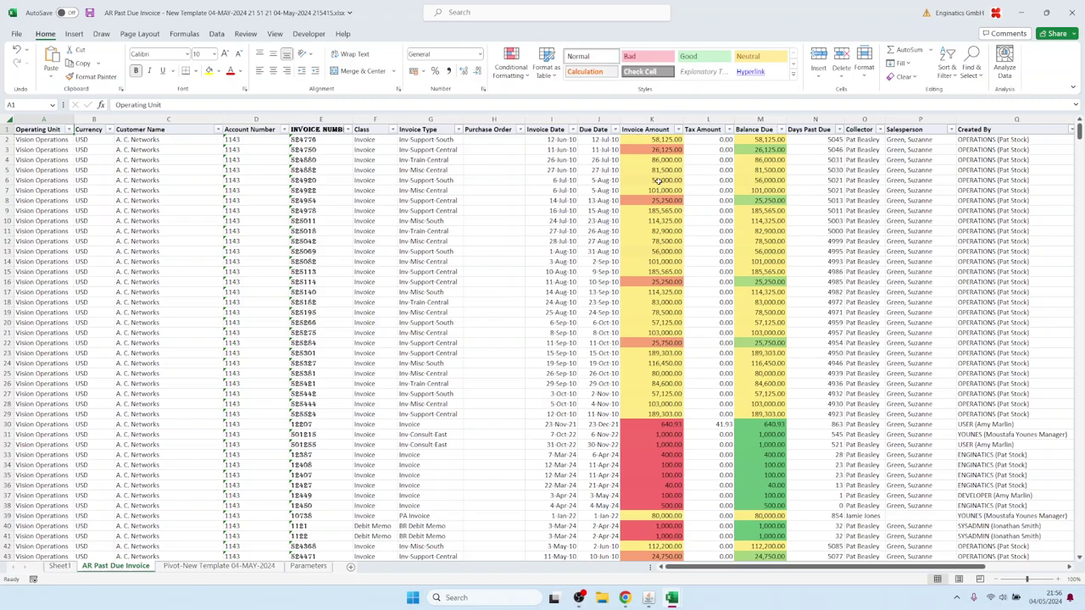
- Leave cell A1 selected on the data and pivot sheets, and save the workbook with Pivot-New Template 04-MAY-2024 active
left_click_drag(660, 146, 661, 312)
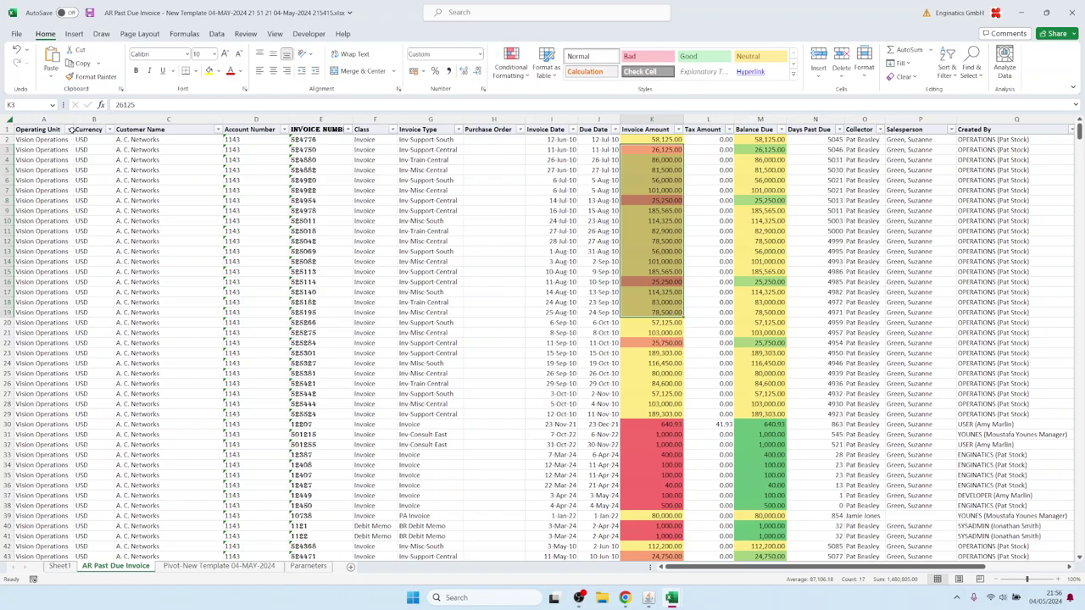
left_click(26, 127)
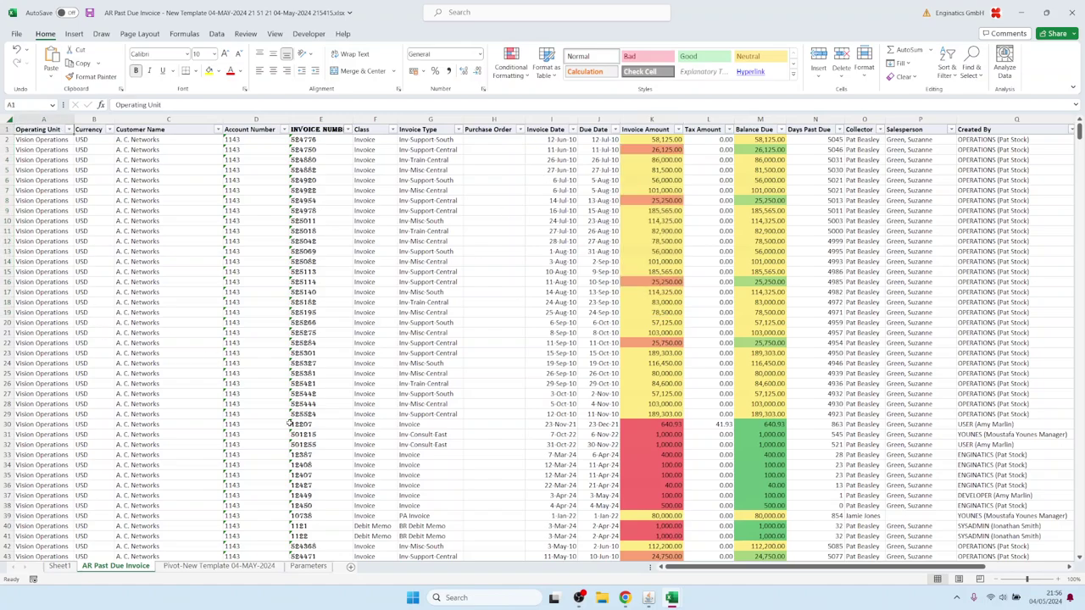
left_click(219, 566)
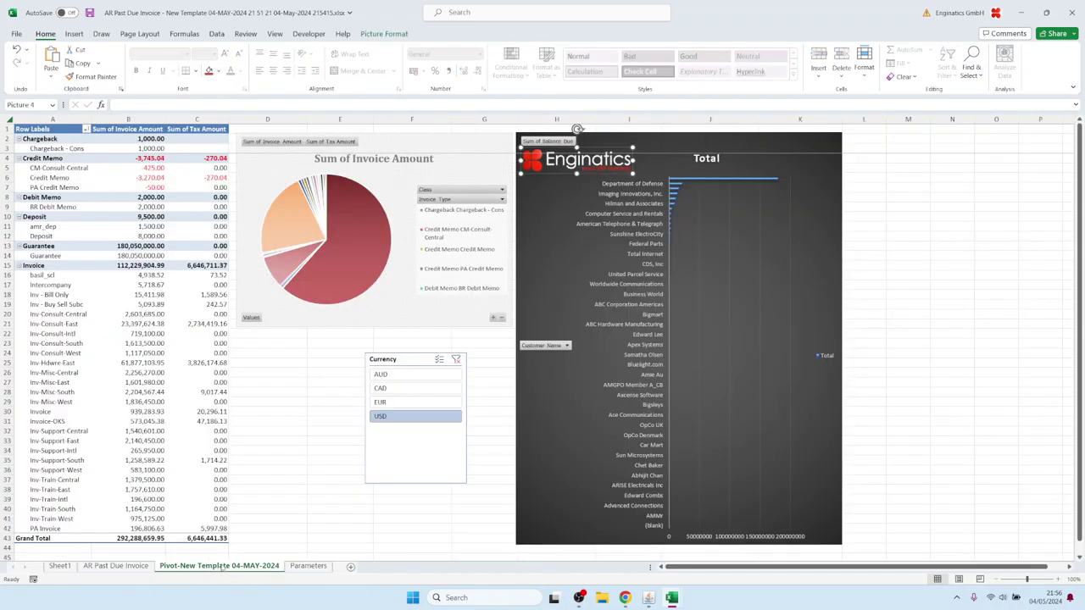
left_click(37, 129)
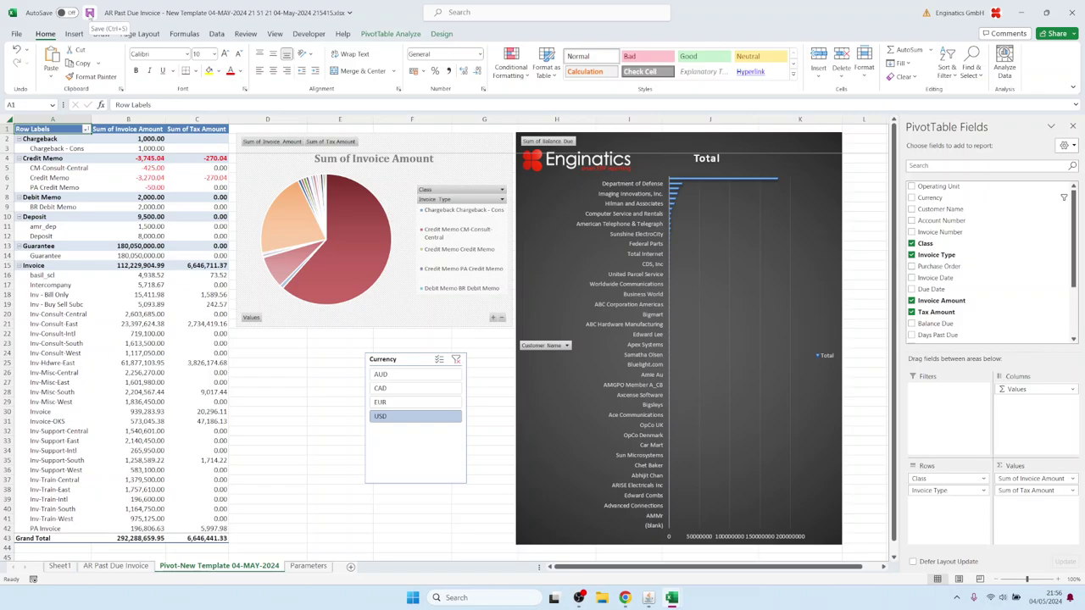
left_click(89, 12)
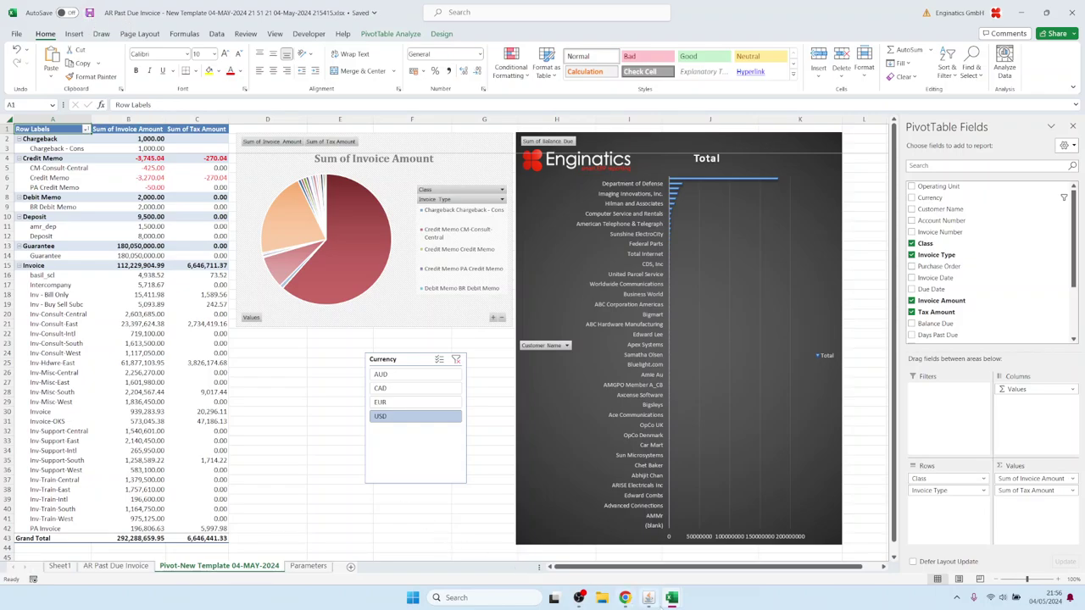
- Switch to Oracle Applications and upload the saved 04-May-2024 215415.xlsx workbook as the template's Excel file, closing the upload page when submitted
left_click(650, 598)
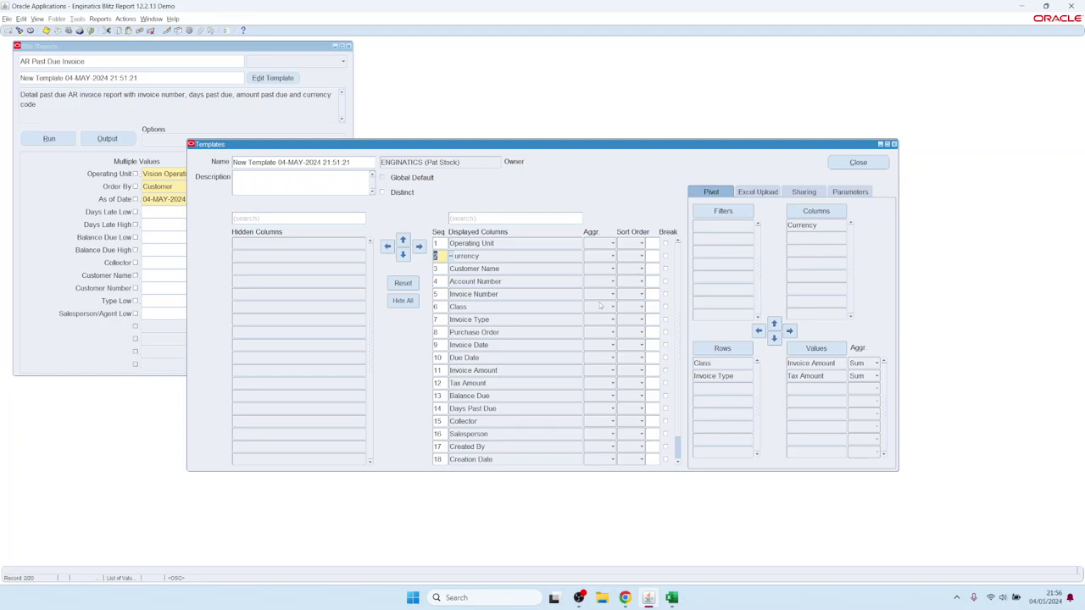
left_click(757, 190)
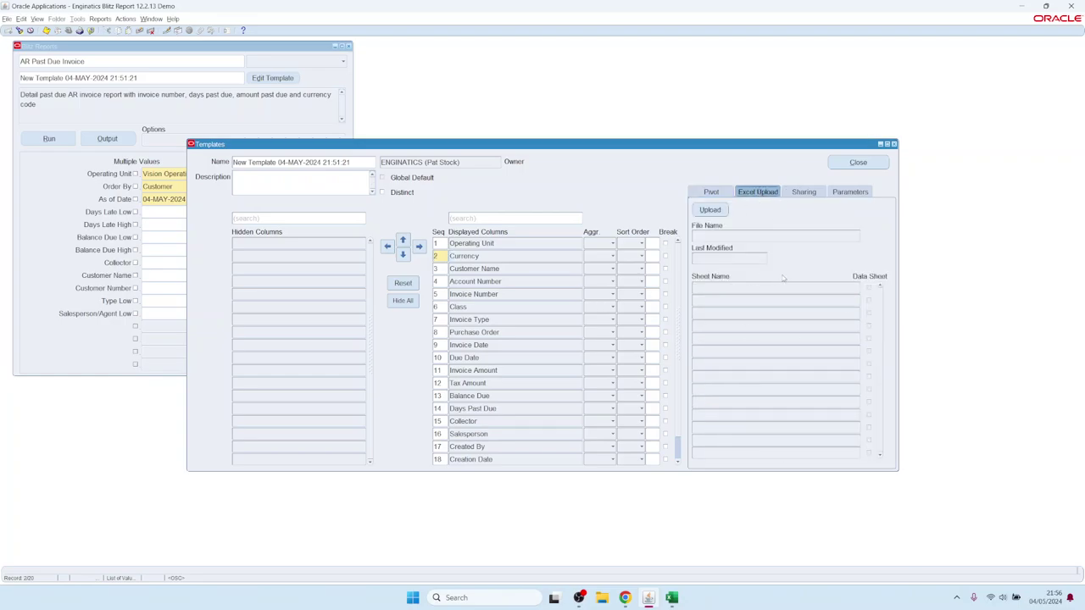
left_click(711, 210)
left_click(95, 116)
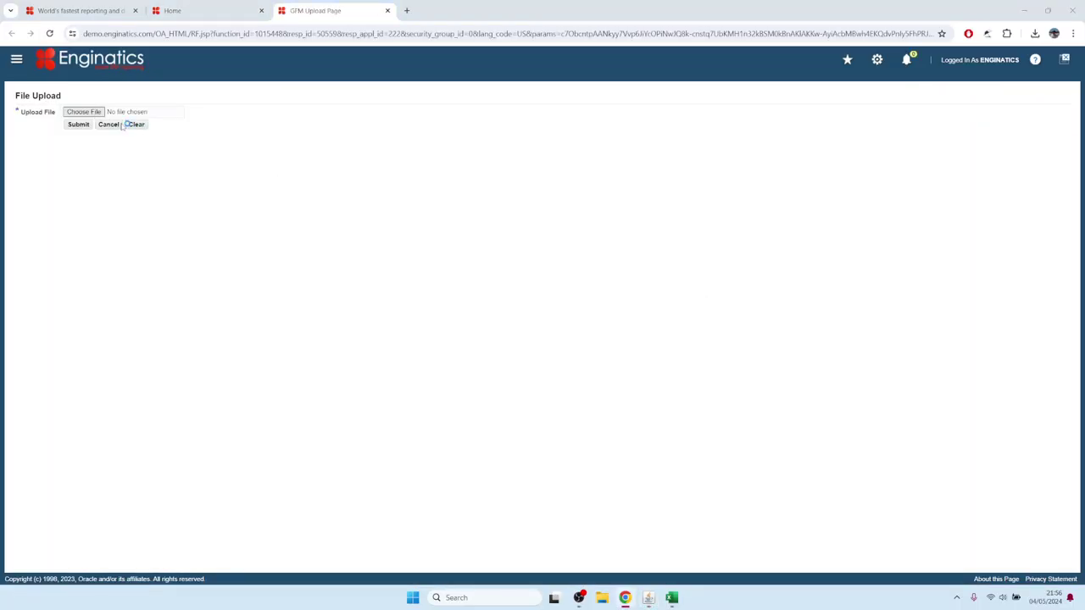
left_click(227, 84)
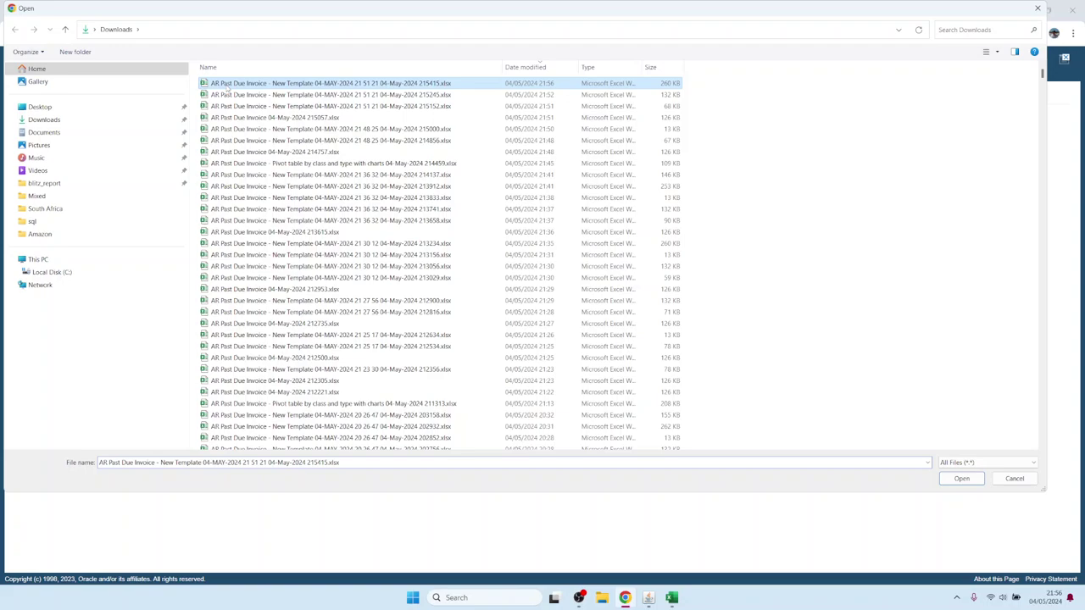
left_click(961, 478)
left_click(78, 125)
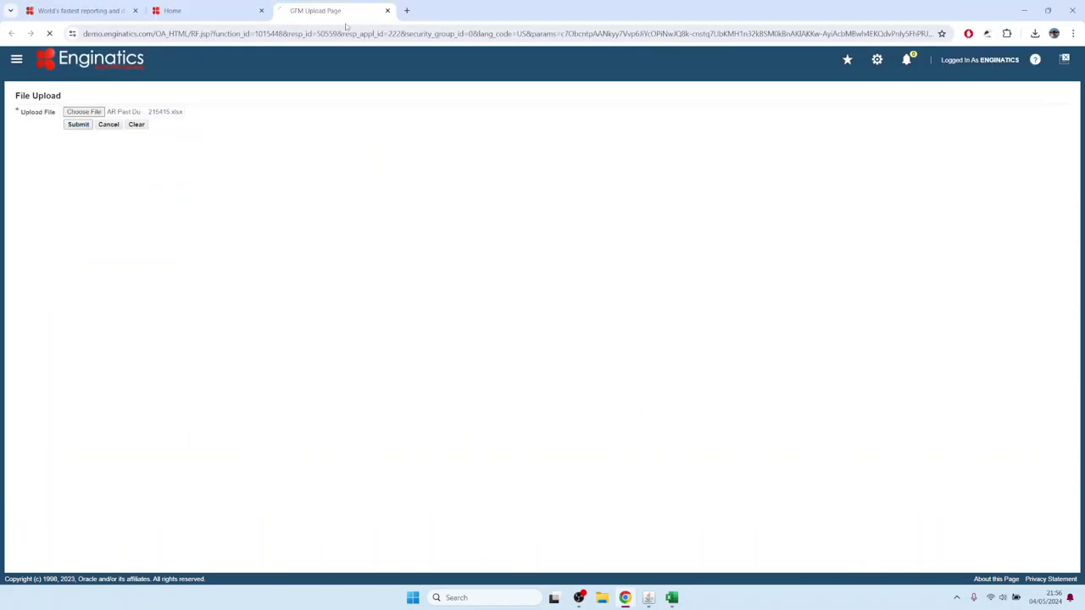
left_click(387, 10)
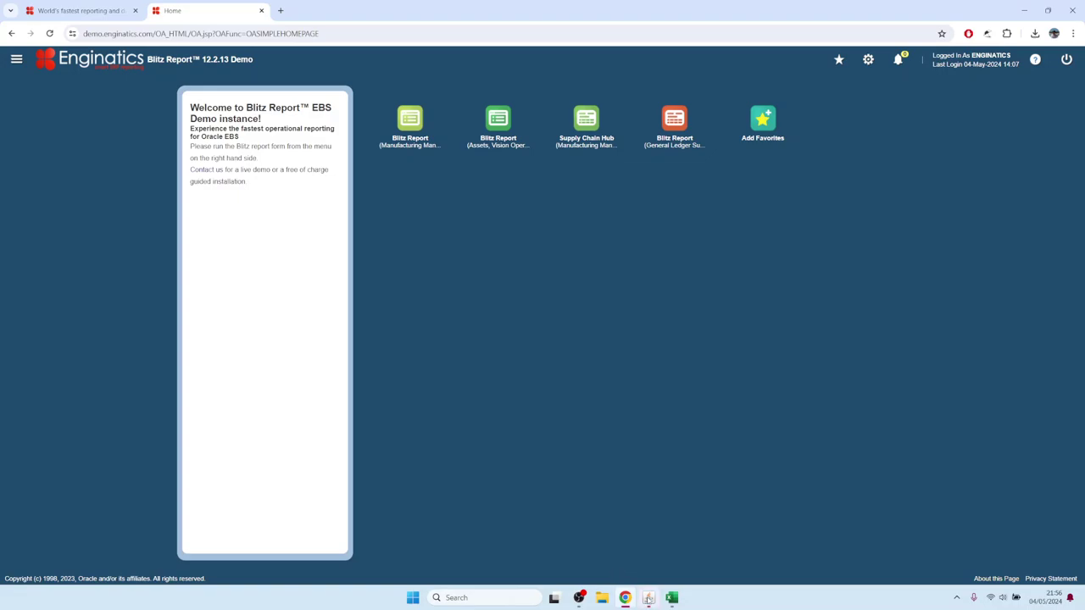
- Return to Oracle Applications, set the As of Date parameter to 04-MAY-2009 and run the AR Past Due Invoice report
left_click(648, 598)
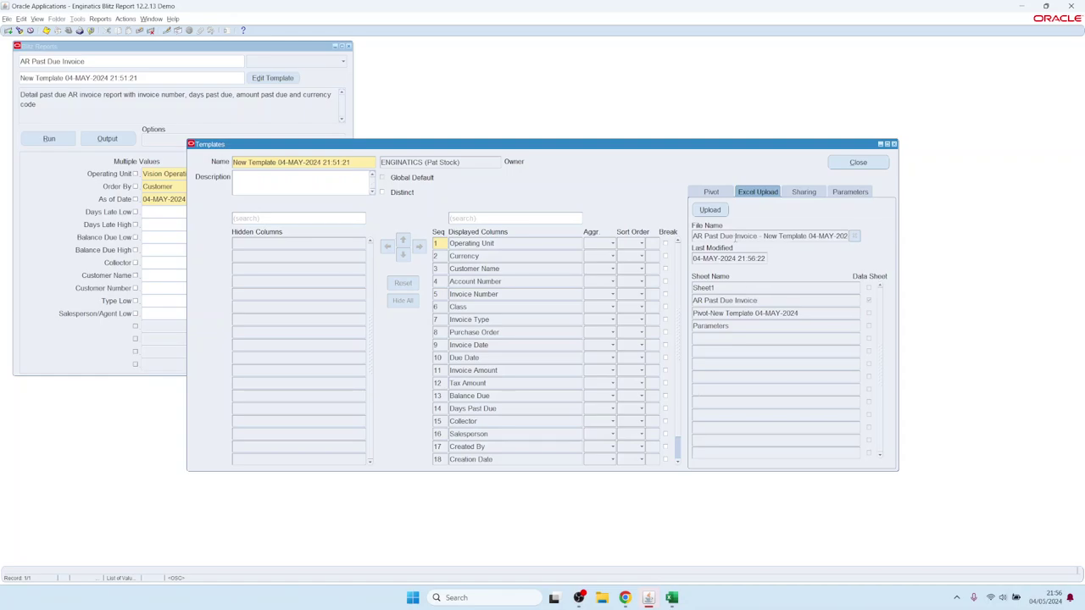
left_click_drag(720, 236, 692, 236)
left_click(131, 100)
left_click(178, 200)
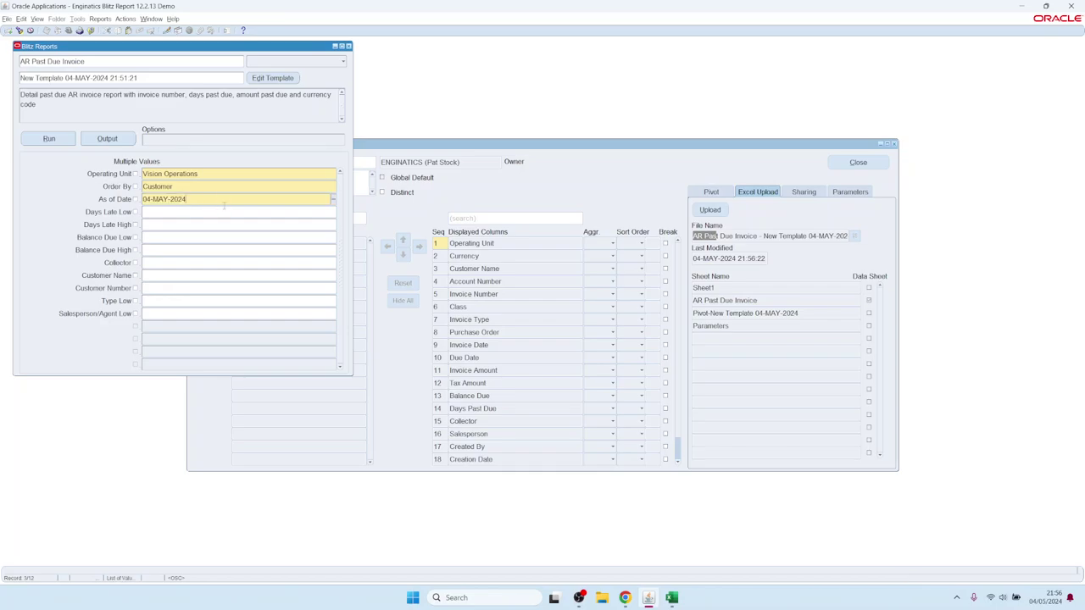
key("BackSpace")
left_click(49, 138)
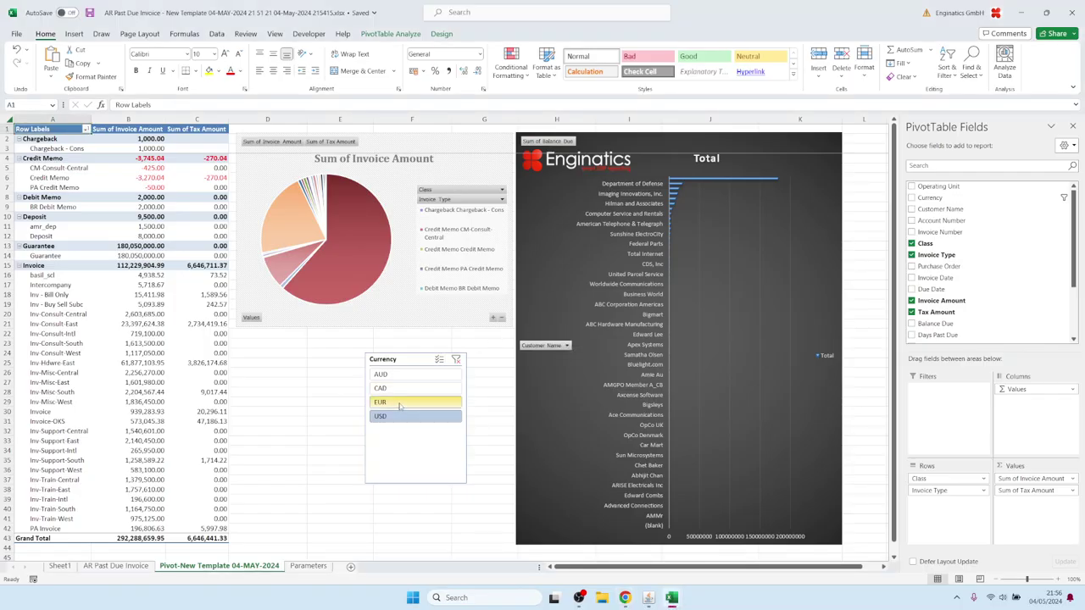
- Examine the new report output in Excel, checking the dashboard charts and the formatting and dates on the AR Past Due Invoice sheet
left_click(399, 416)
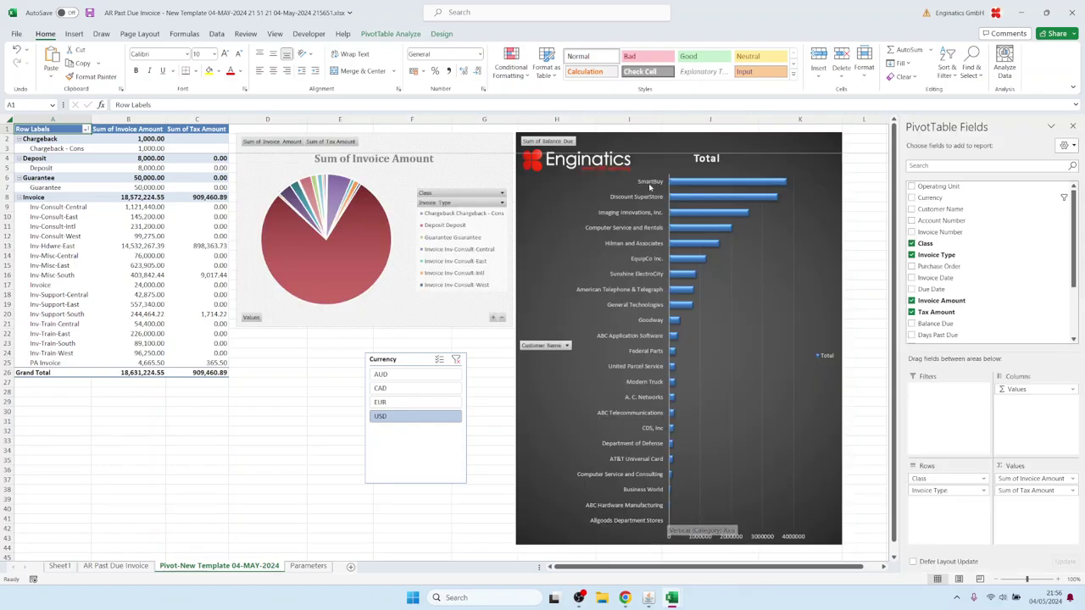
left_click(117, 565)
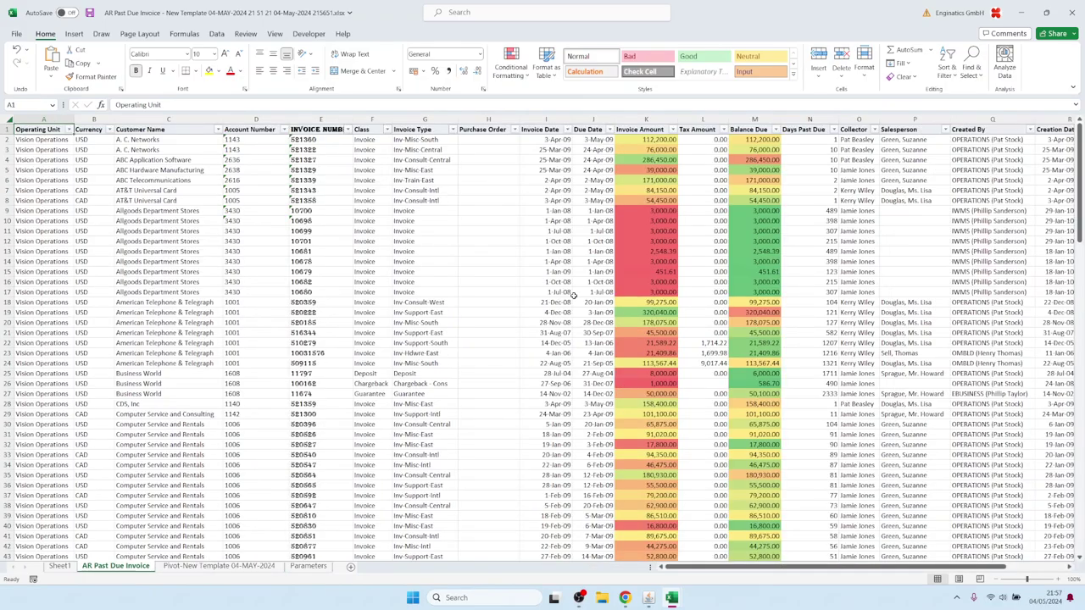
left_click_drag(587, 160, 594, 436)
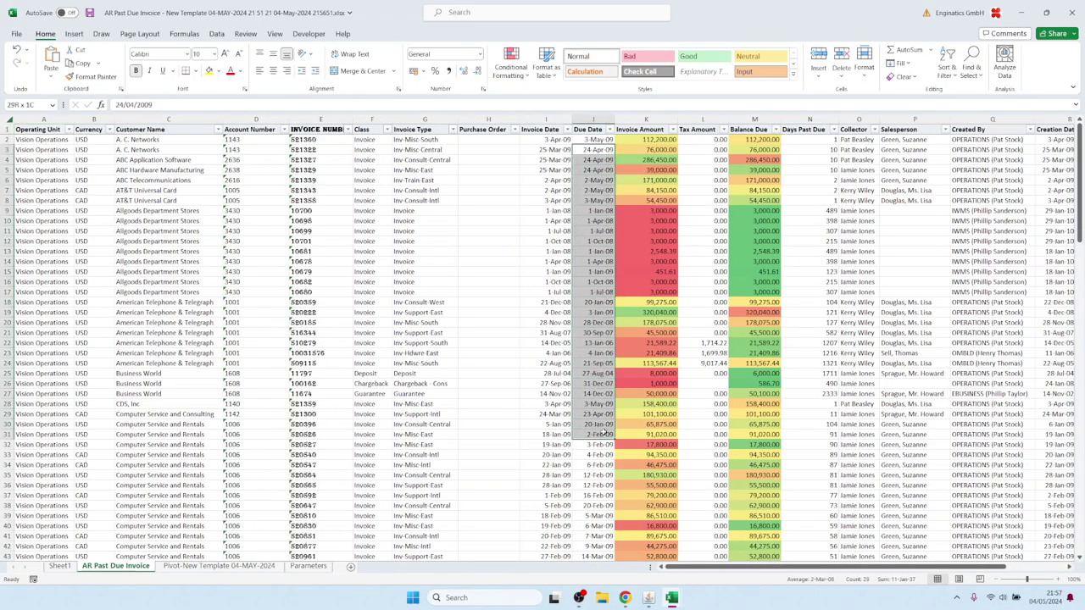
left_click_drag(558, 211, 559, 204)
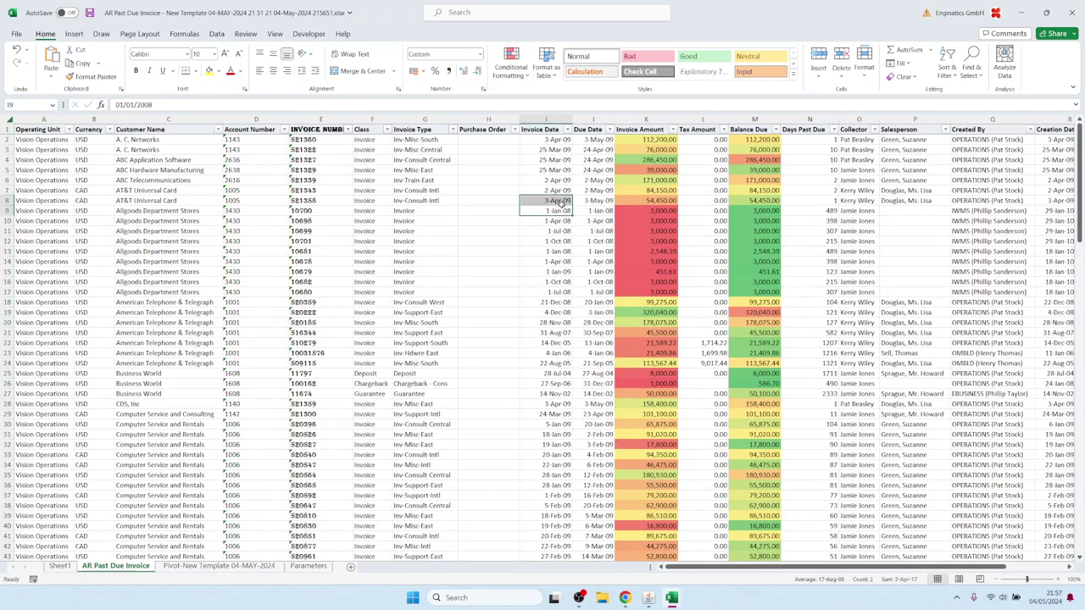
left_click(44, 131)
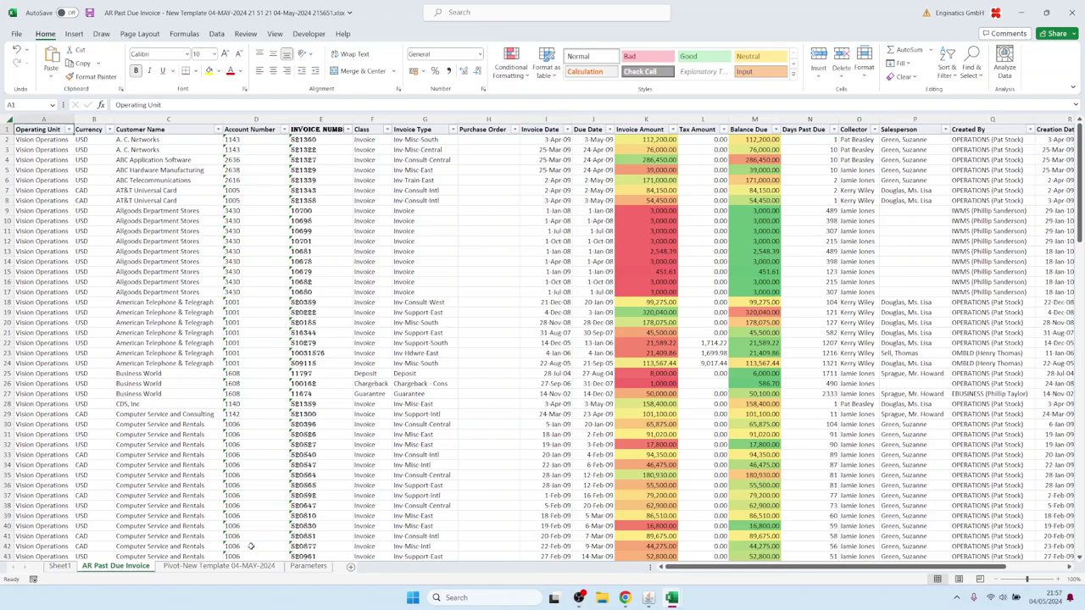
left_click(219, 566)
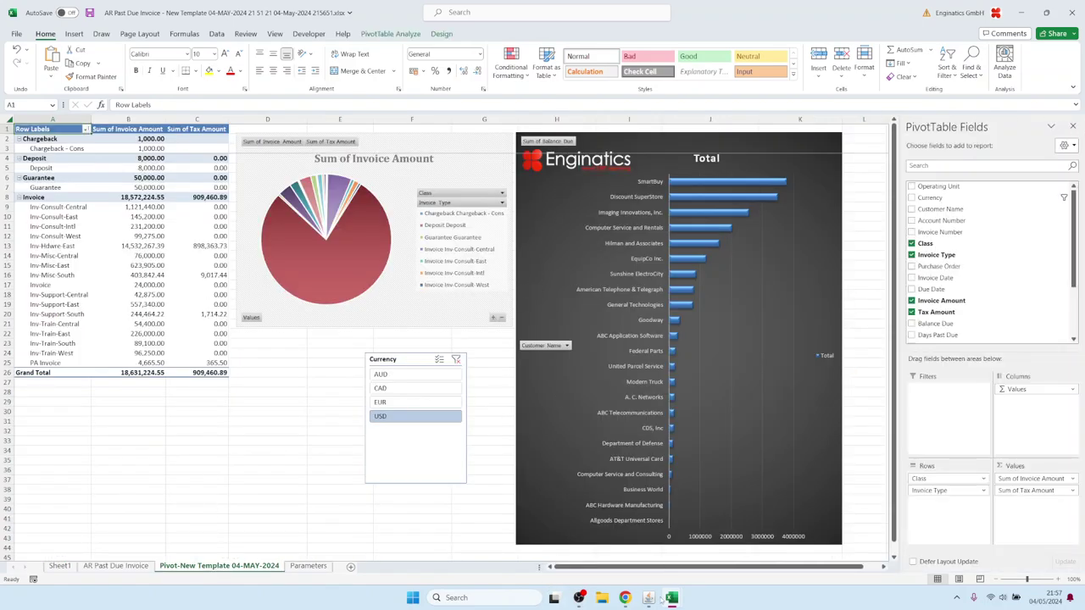
- Switch to Oracle Applications and review the template's displayed columns, pivot layout and Excel upload settings
mouse_move(648, 598)
left_click(653, 563)
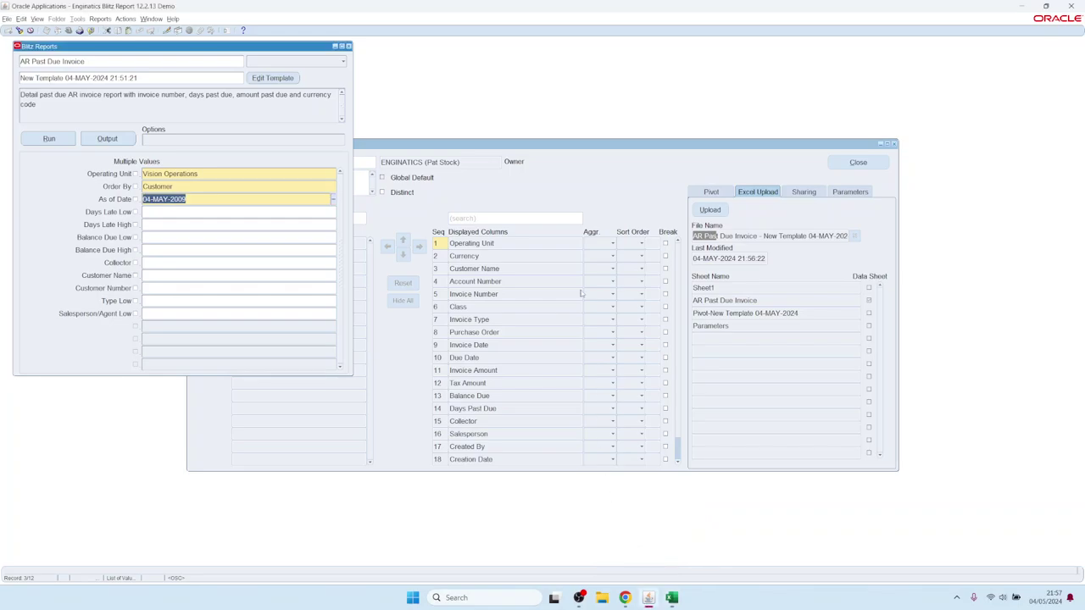
left_click(611, 190)
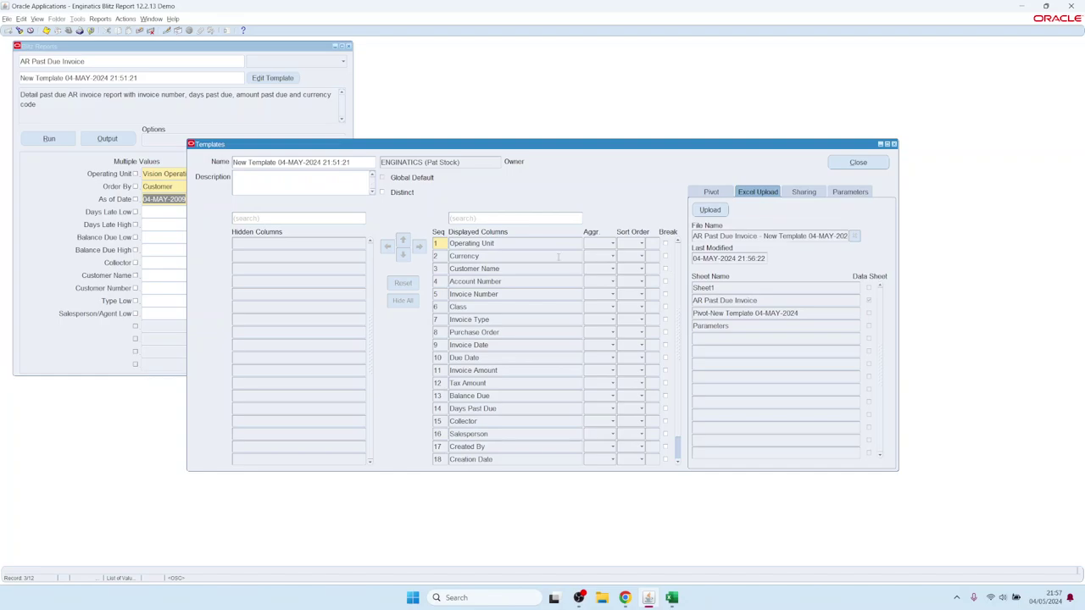
left_click(739, 239)
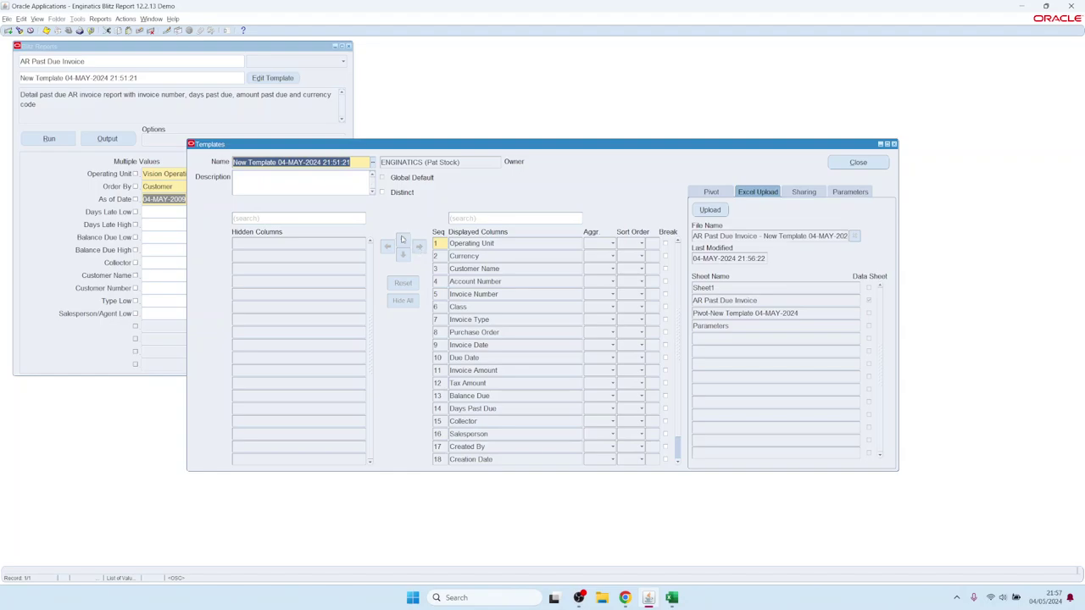
left_click(509, 370)
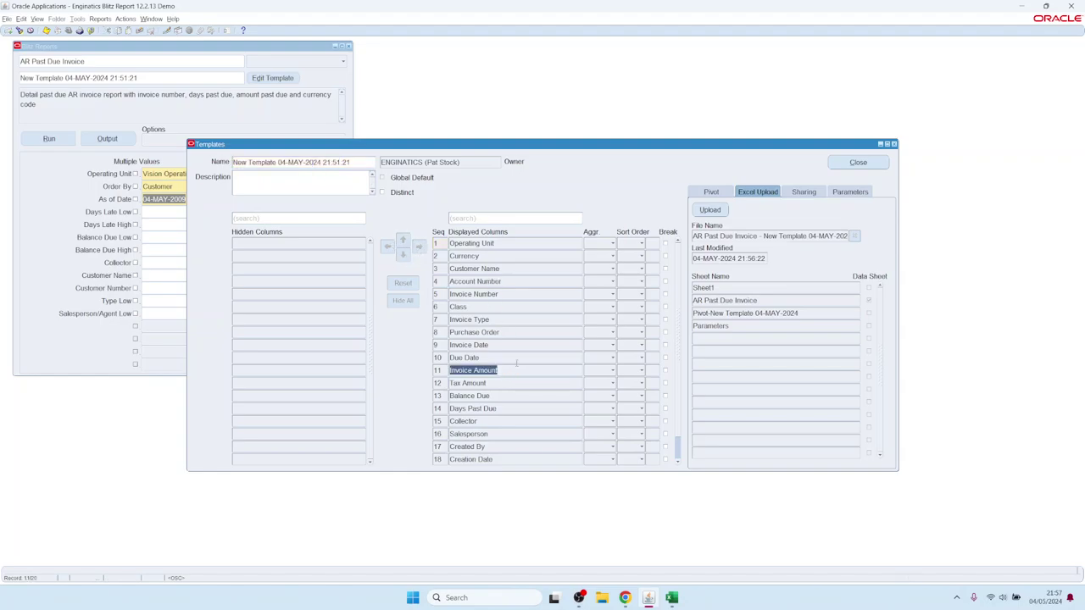
left_click(718, 192)
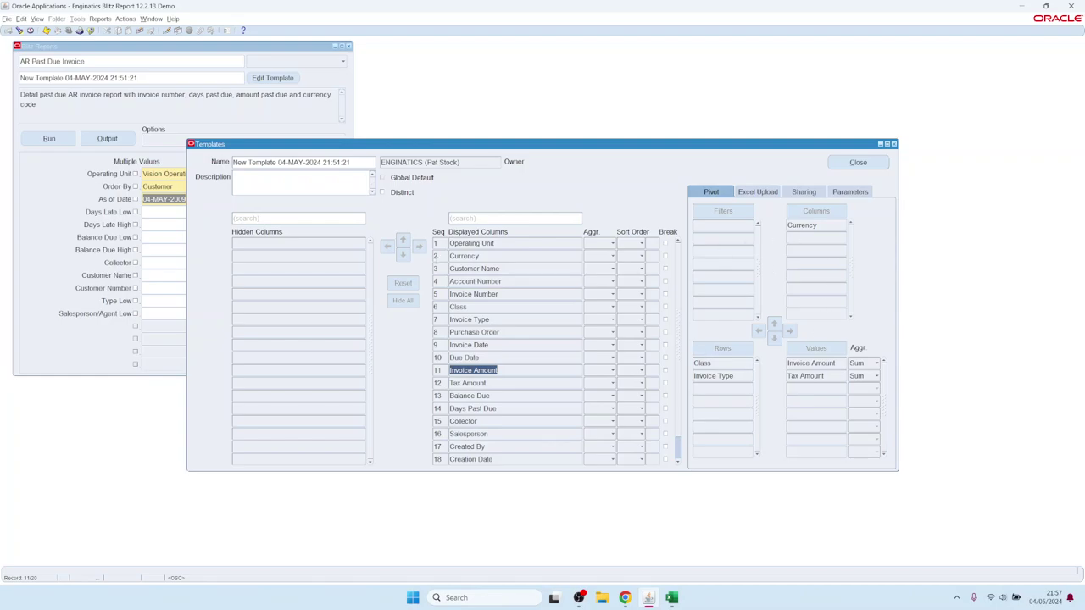
left_click(752, 192)
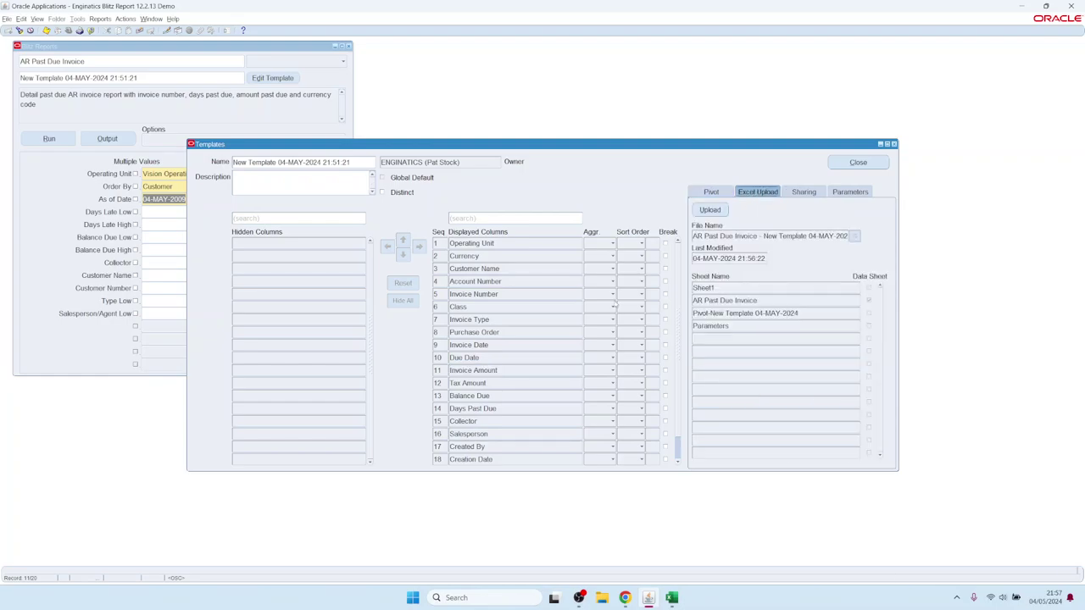
- Remove the attached Excel file from the template, then check the displayed columns and pivot layout
left_click(494, 268)
left_click(855, 238)
left_click(497, 294)
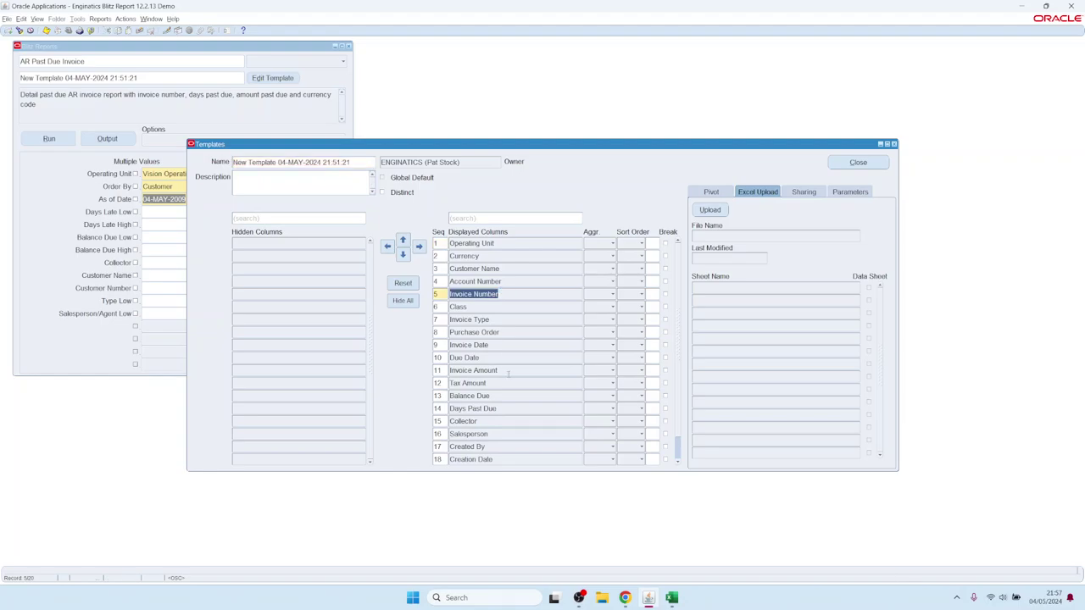
key("Down")
key("Down")
key("Down")
key("Down")
key("Down")
key("Down")
key("Down")
left_click(711, 193)
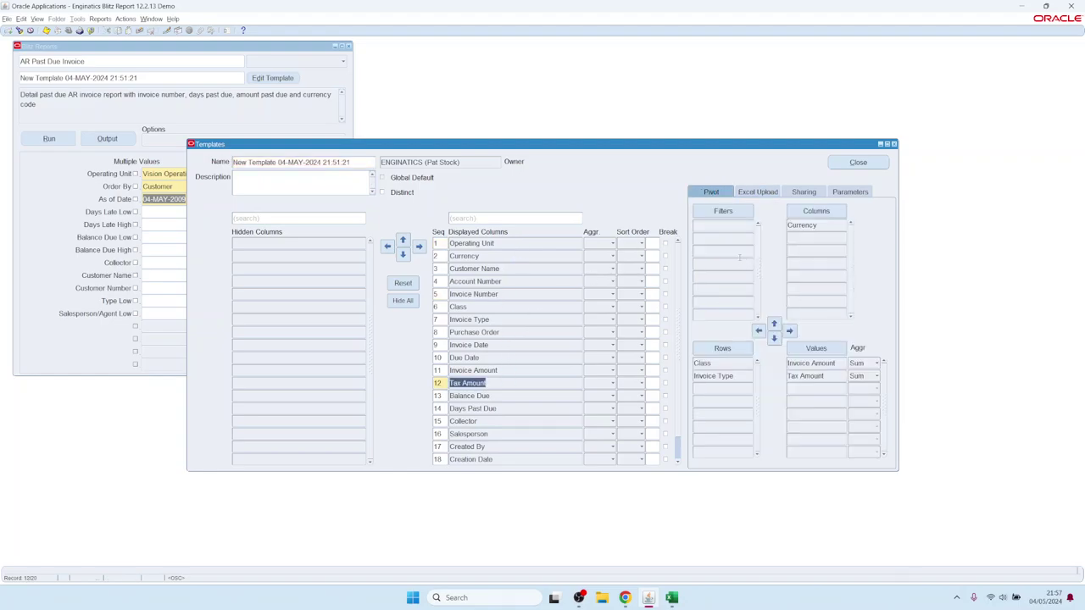
left_click(754, 191)
left_click(710, 210)
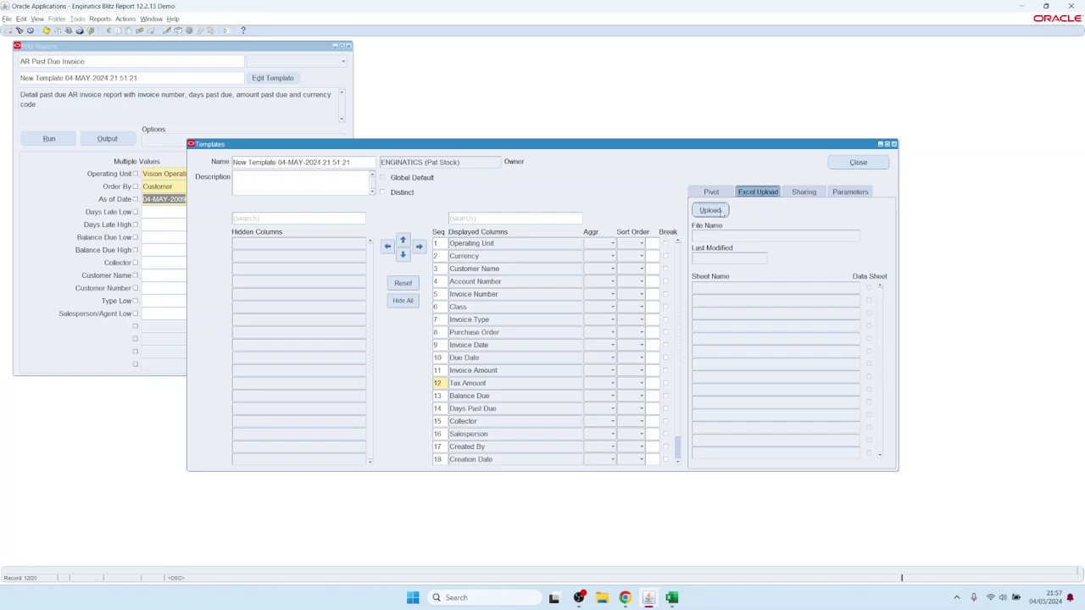
left_click(96, 112)
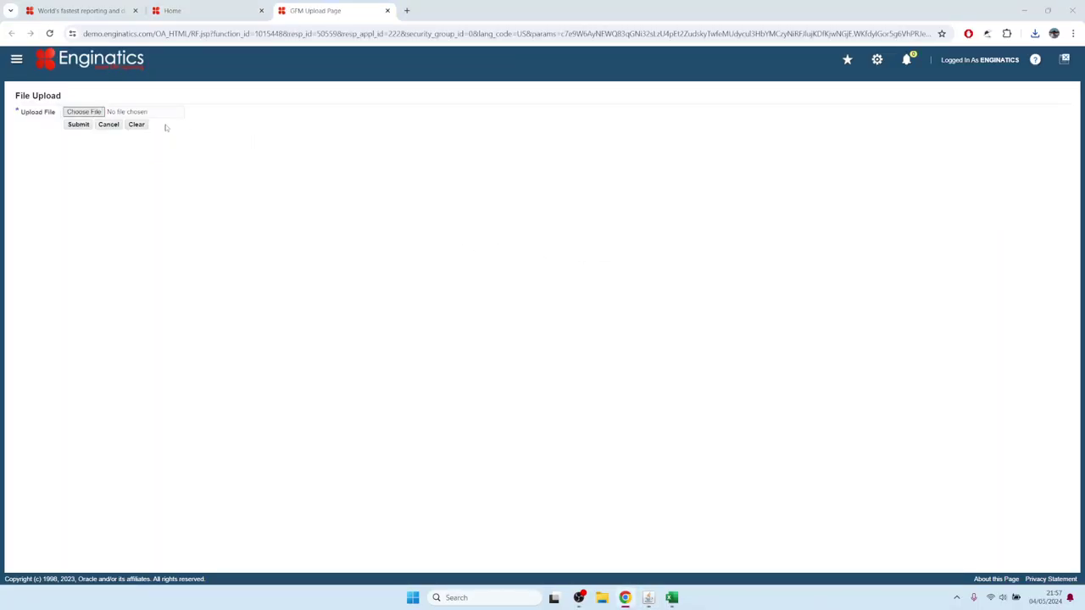
left_click(238, 84)
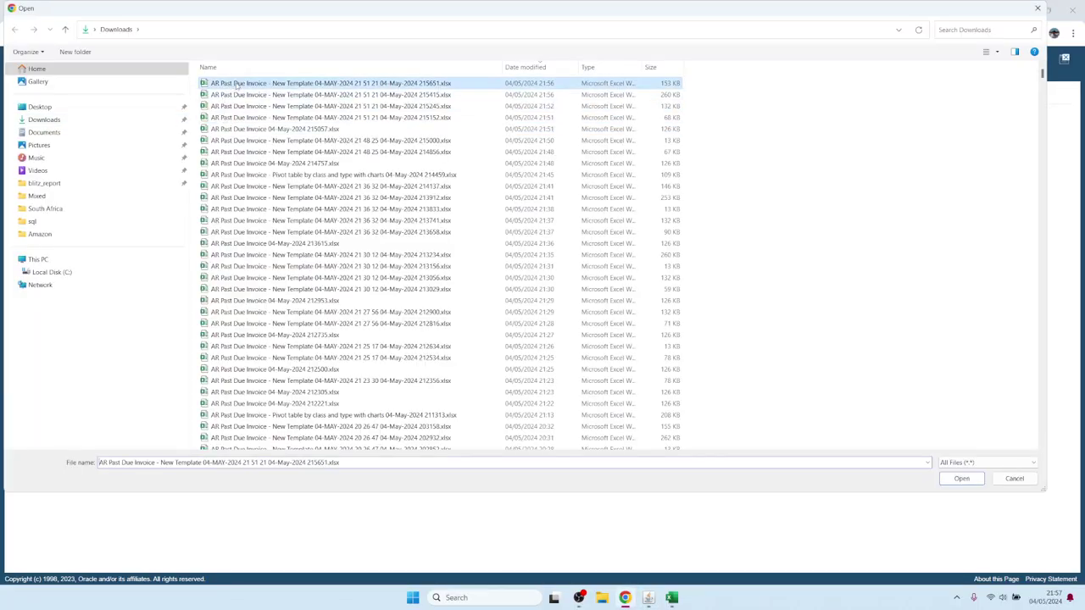
left_click(961, 478)
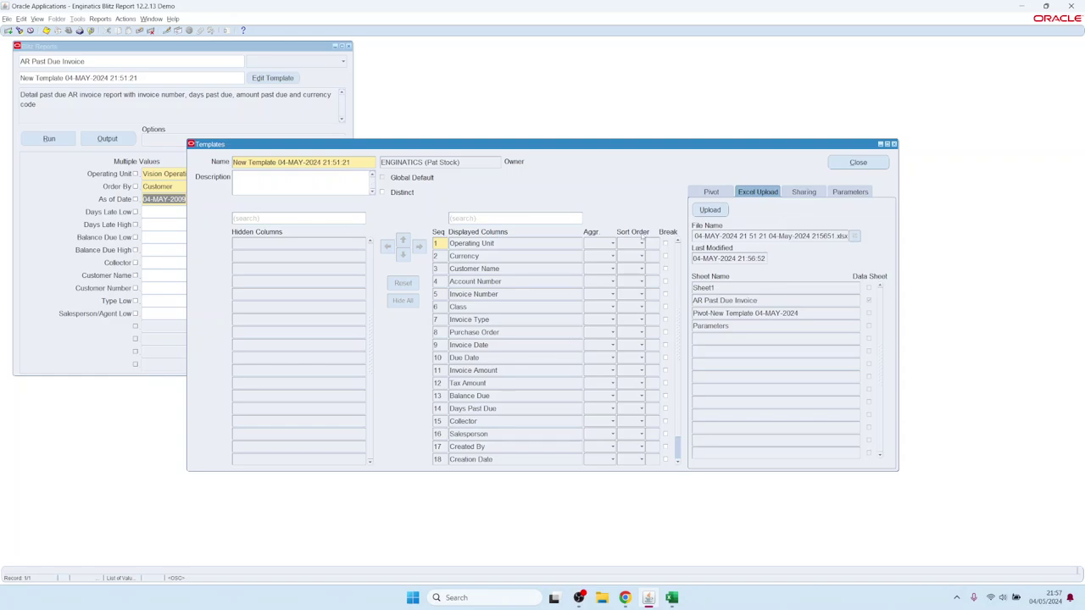
- Share the template at Site level and save the sharing assignment
left_click(798, 194)
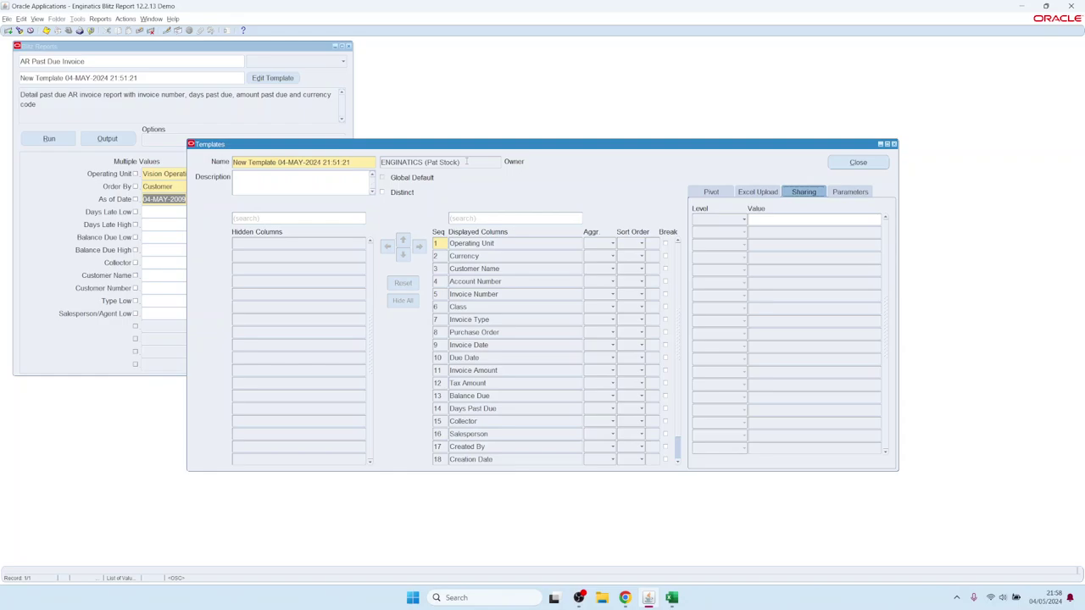
left_click(469, 161)
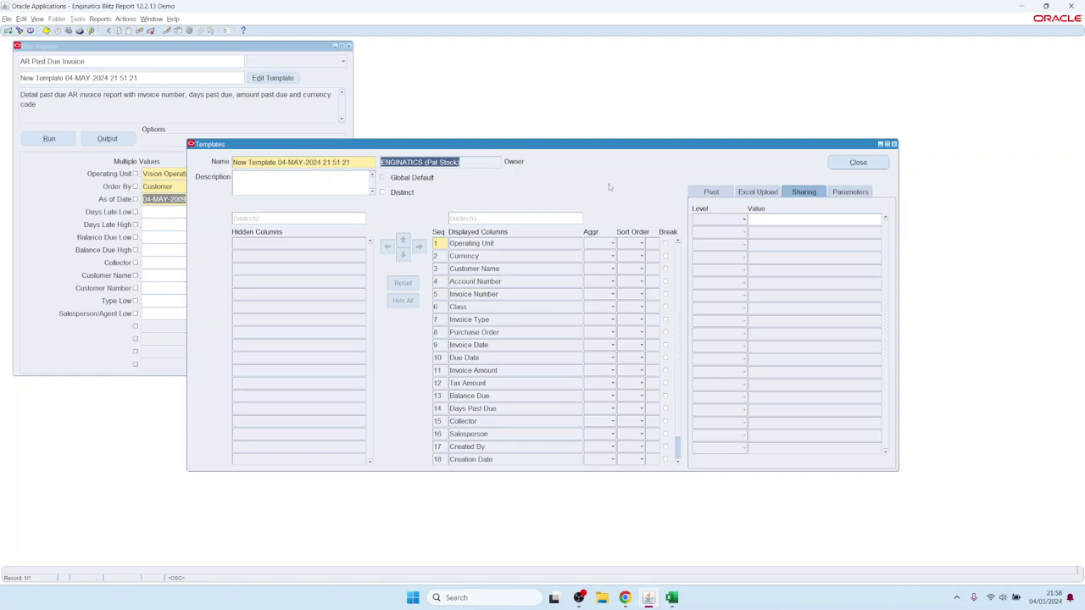
left_click(724, 222)
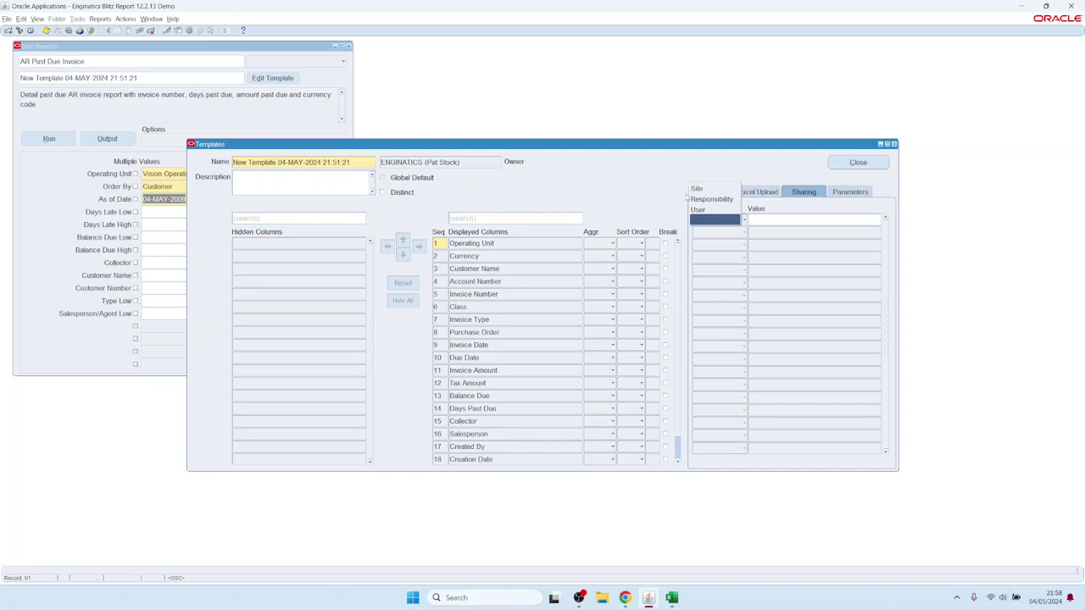
left_click(700, 188)
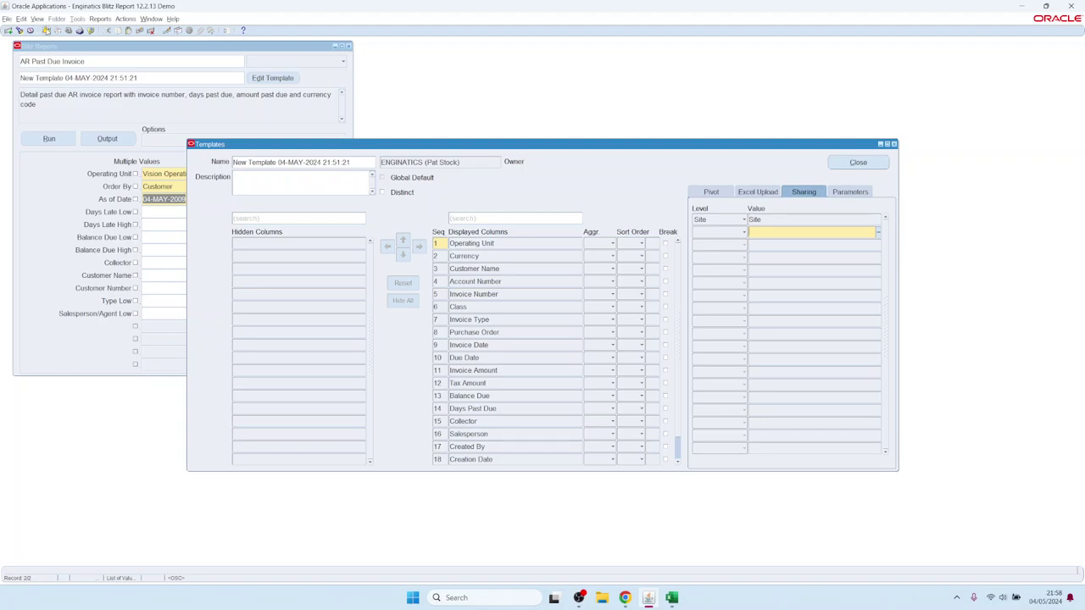
left_click(46, 31)
- Rename the AR Past Due Invoice template as Dashboard example and save it
left_click(84, 61)
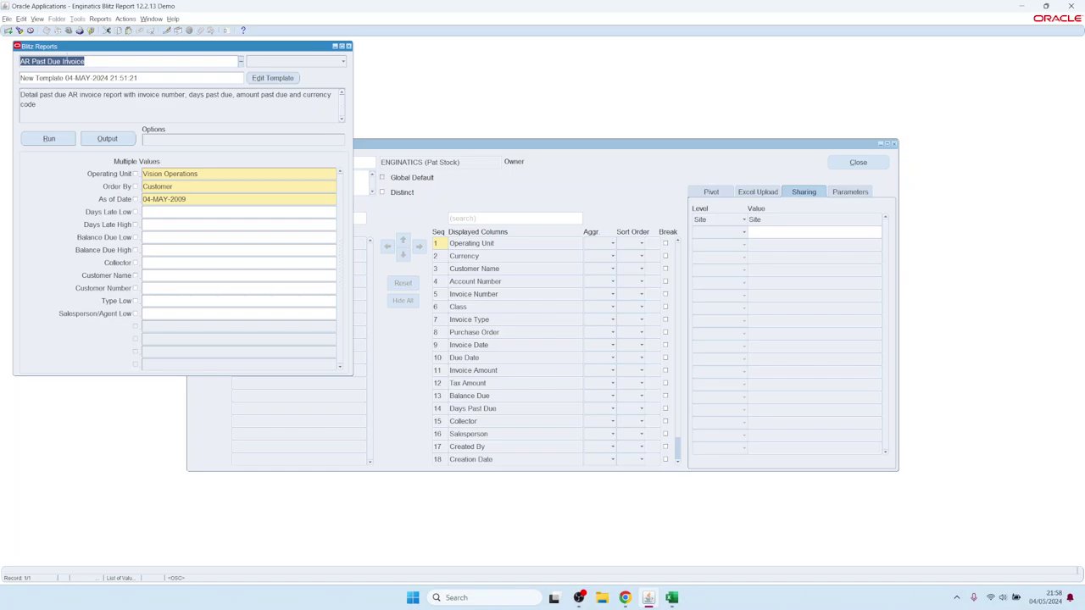
left_click_drag(84, 62, 15, 63)
left_click(767, 219)
left_click(301, 162)
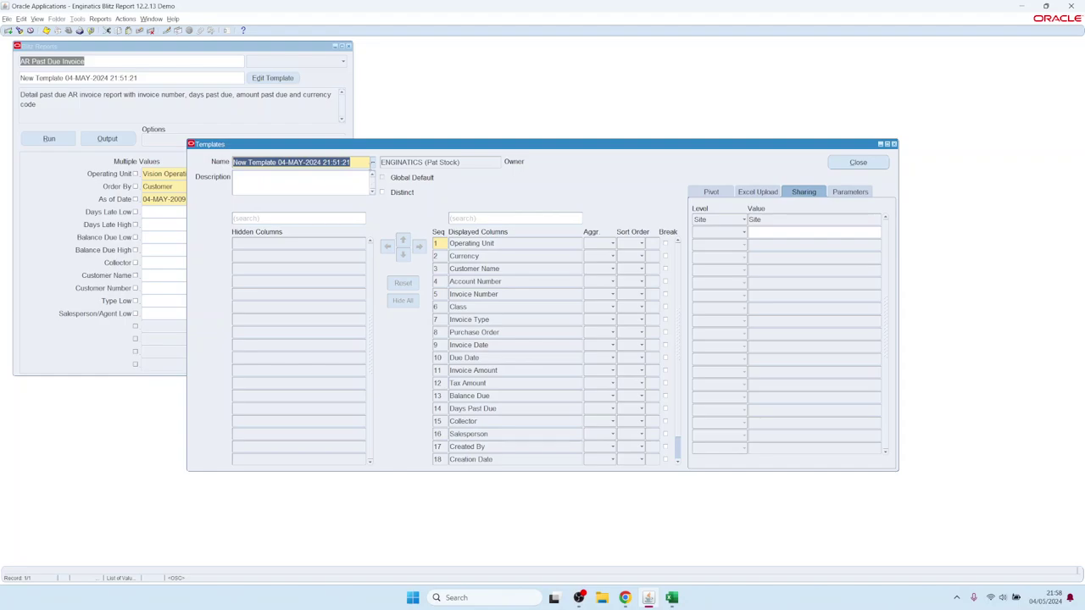
type("Dash")
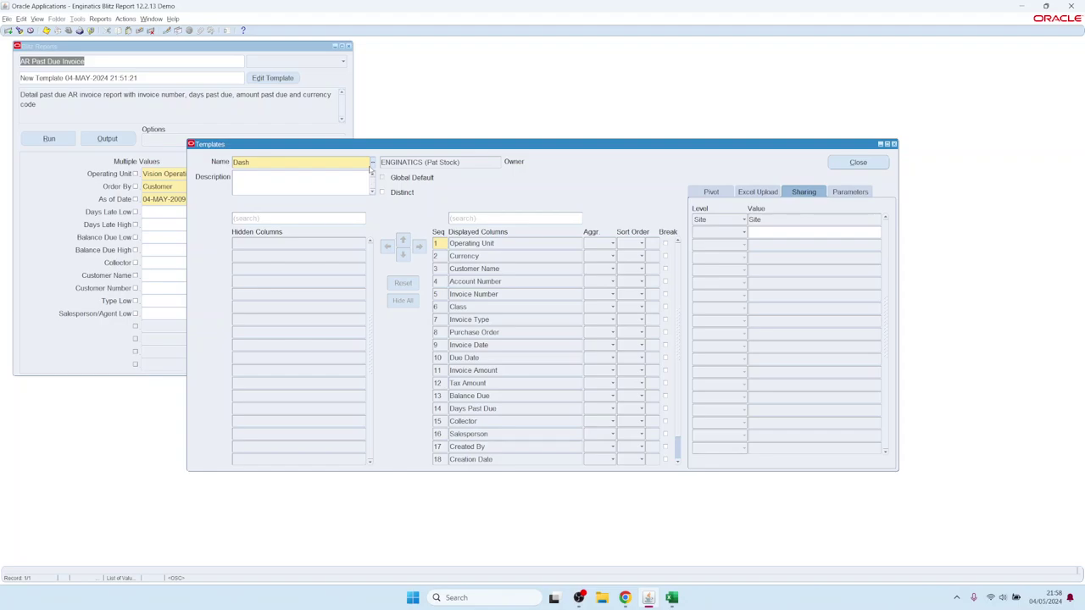
type("board example")
key("ctrl+s")
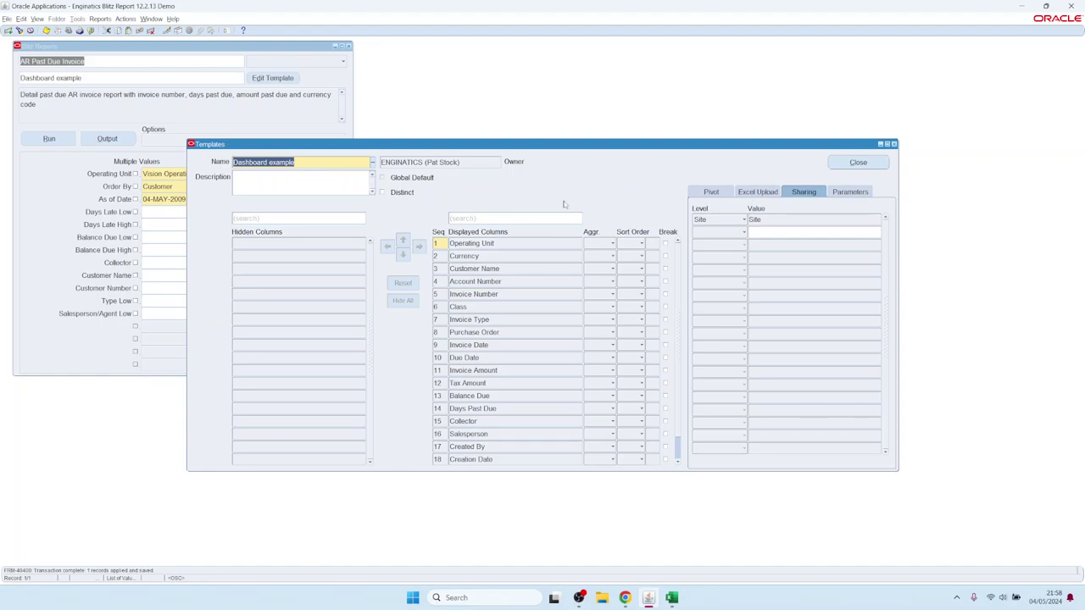
- Add Customer Number to the template's excluded parameters
left_click_drag(450, 146, 491, 147)
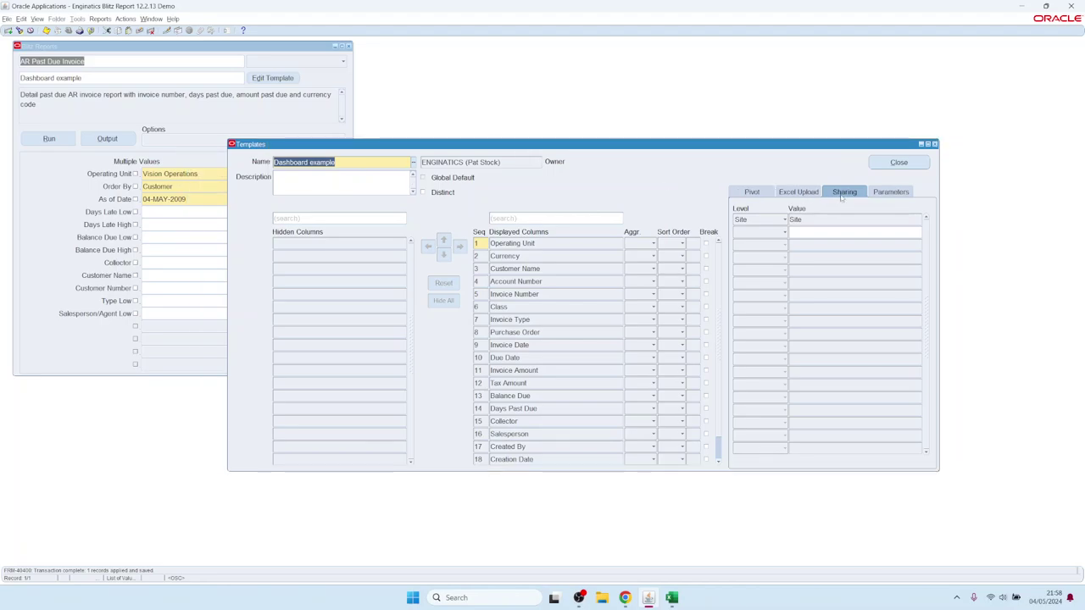
left_click(902, 191)
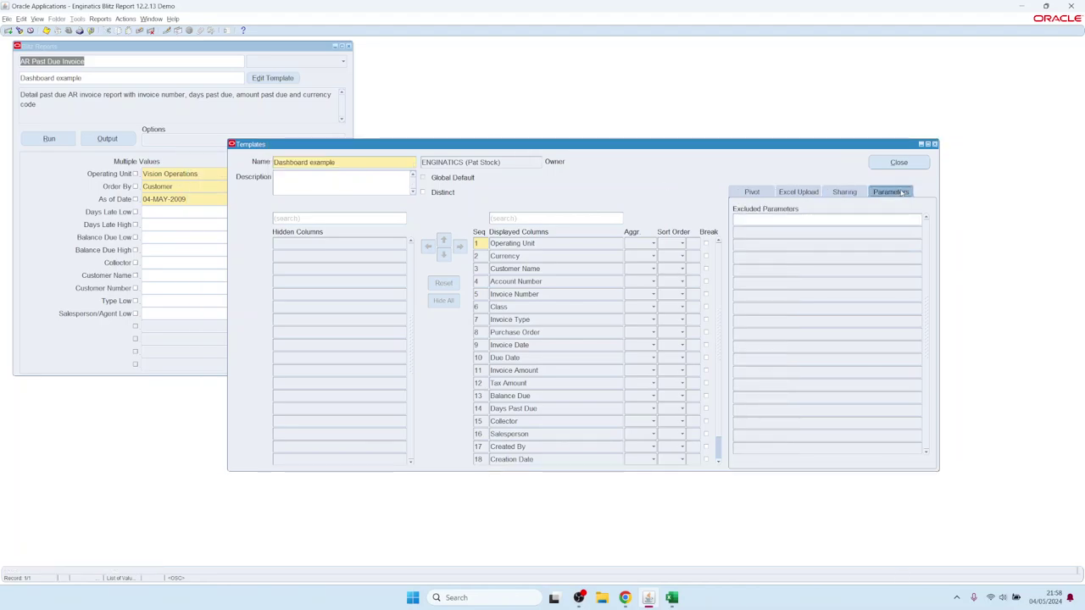
left_click(176, 234)
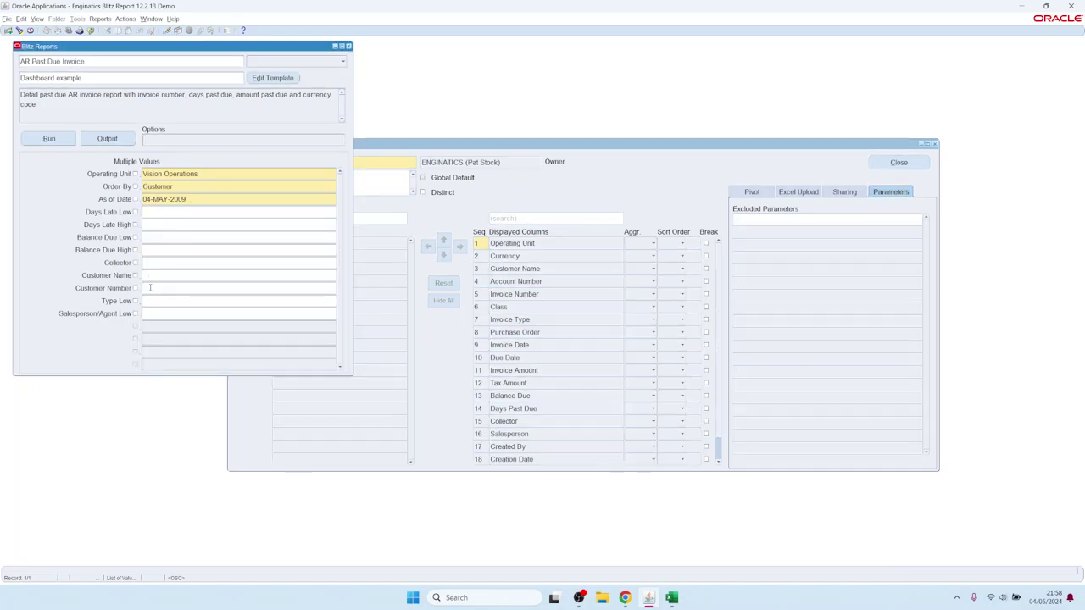
left_click(197, 284)
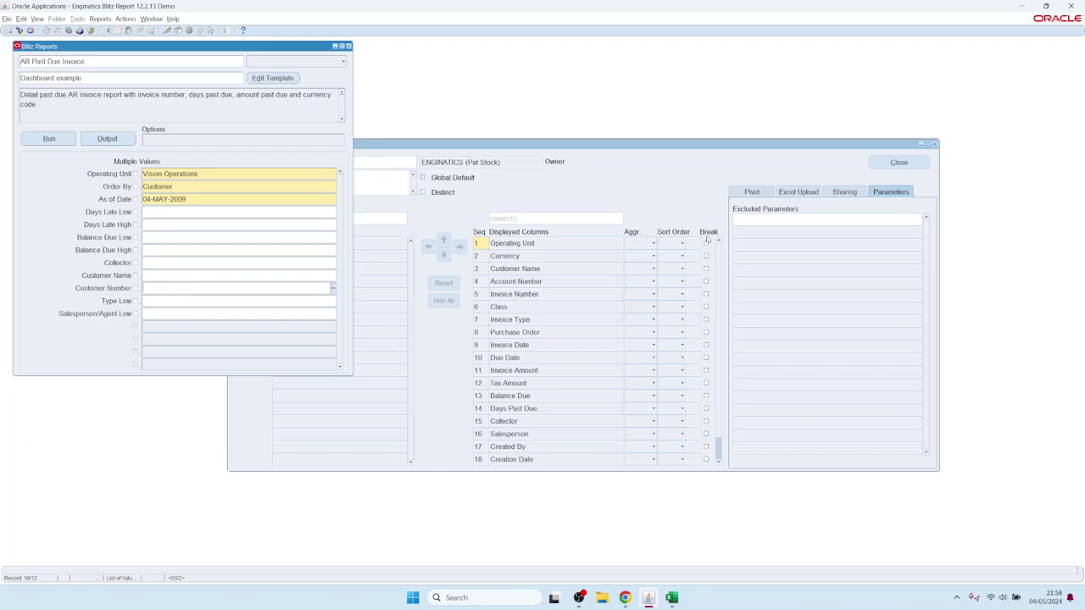
left_click(794, 224)
type("cu")
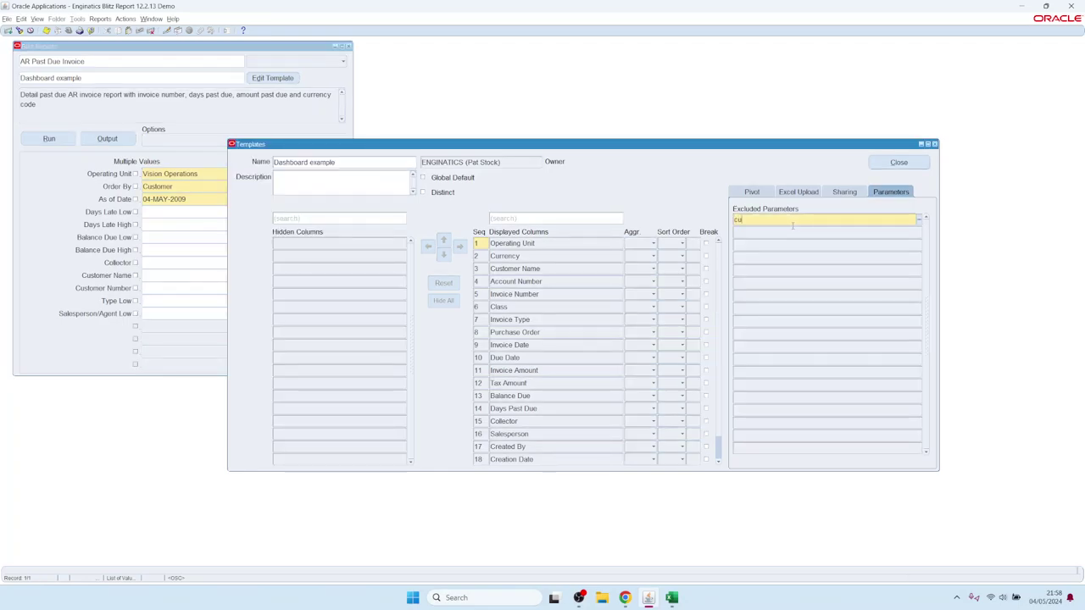
key("Tab")
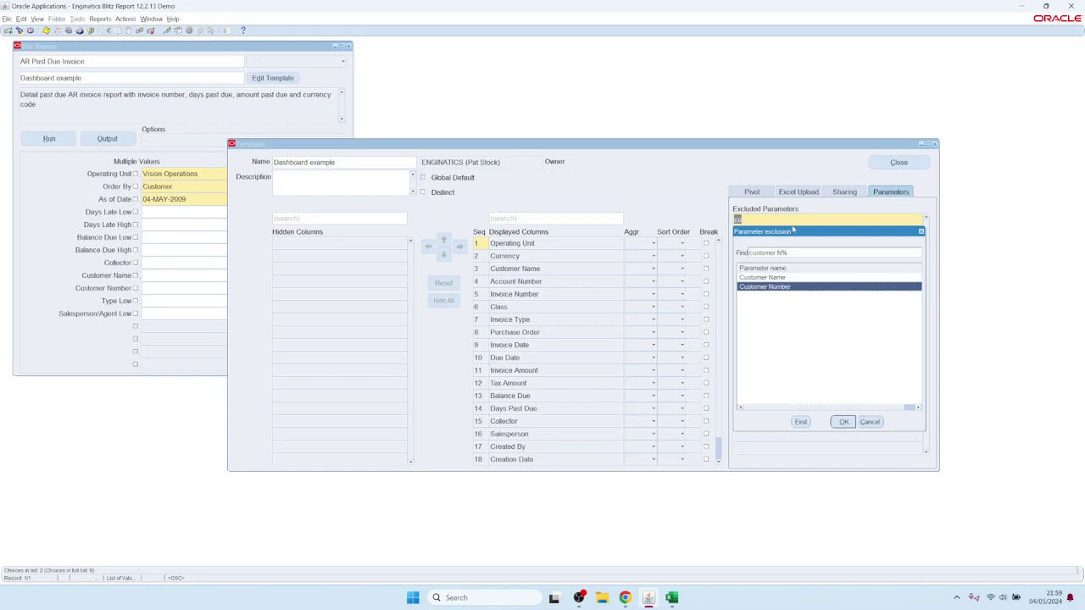
key("Return")
- Exclude the Type Low and Salesperson/Agent Low parameters from the template
left_click(149, 287)
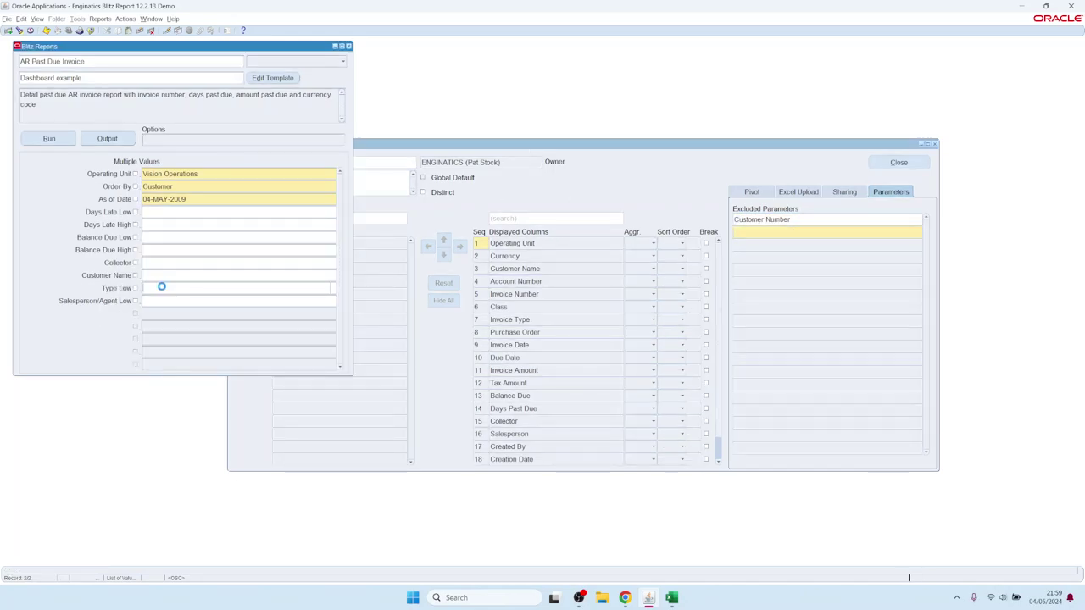
left_click(746, 231)
type("ty")
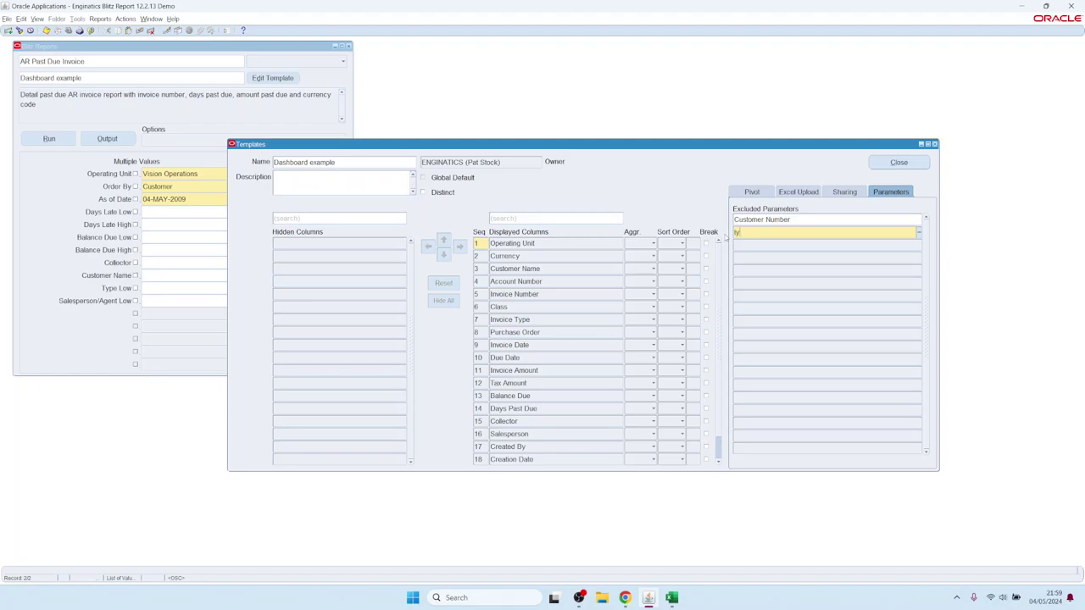
key("Tab")
type("s")
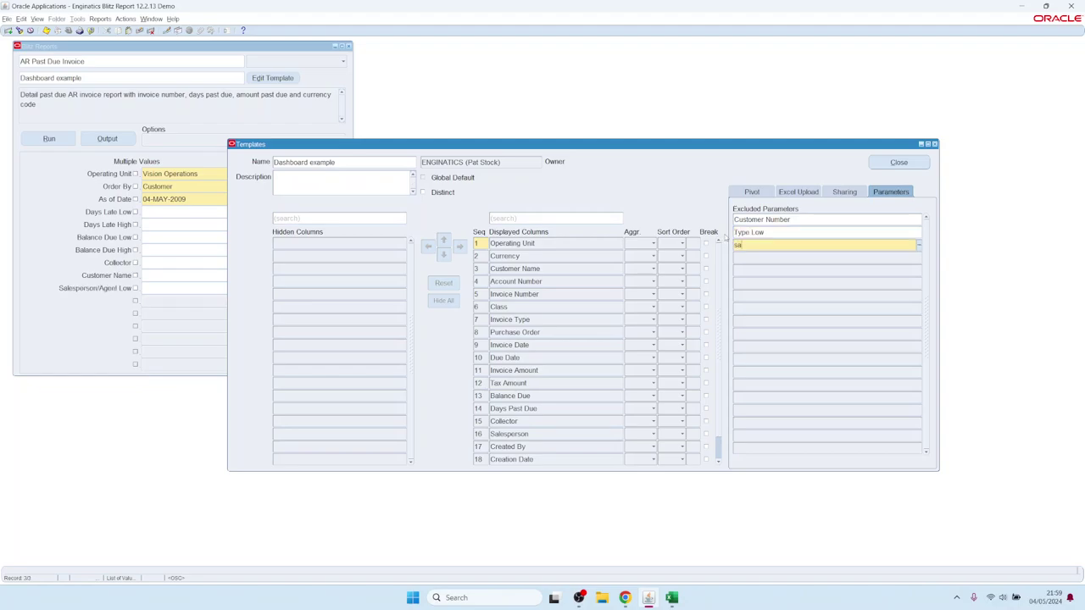
key("Tab")
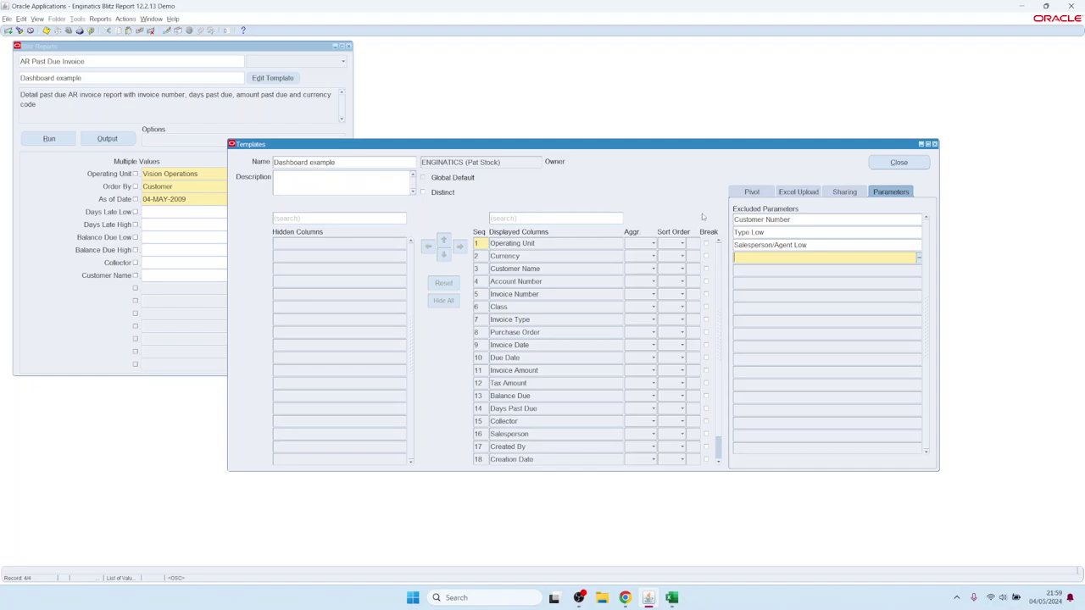
- Exclude the Days Late High and Days Late Low parameters, then close the template editor
type("da")
key("Tab")
type("da")
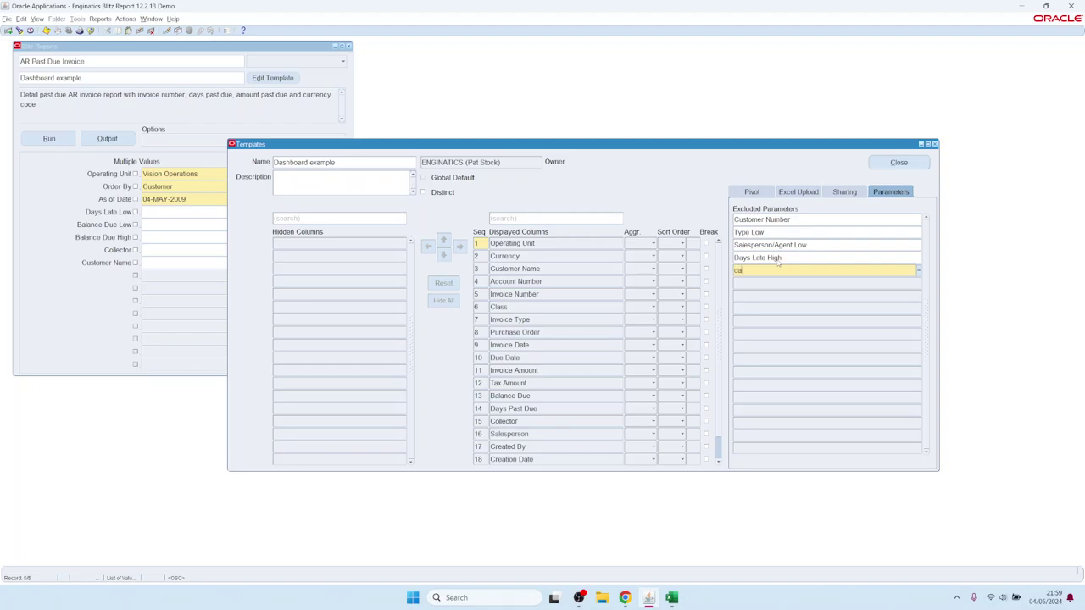
key("Tab")
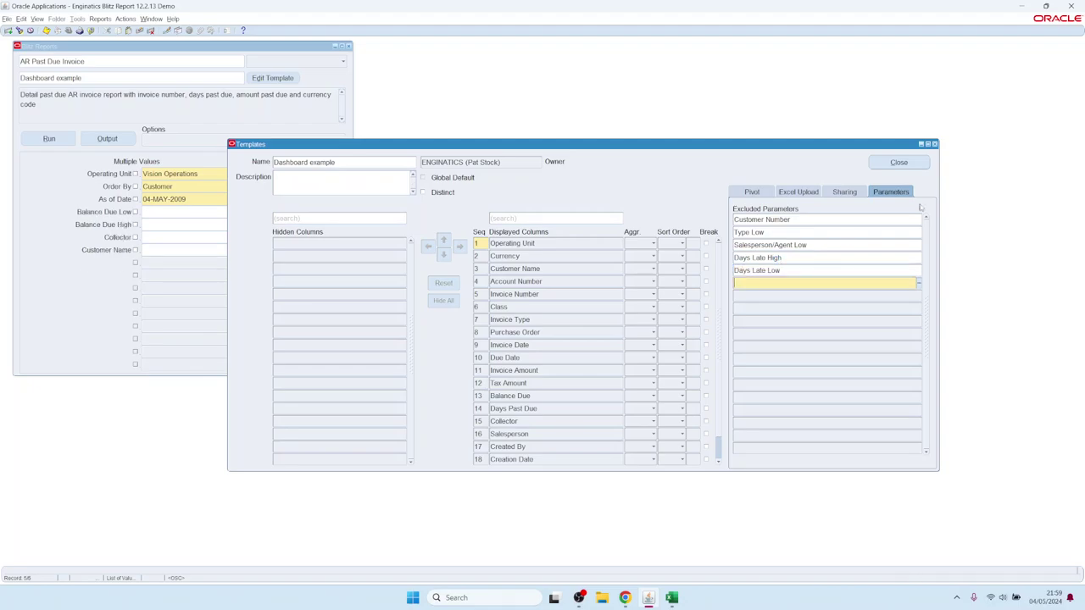
left_click(899, 162)
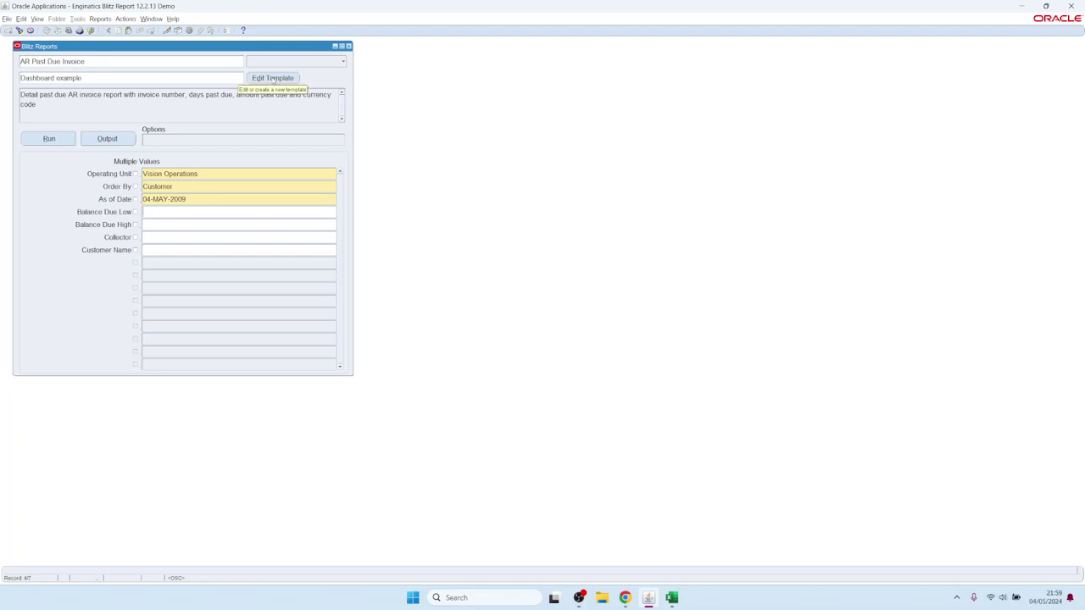
- Open the Dashboard example template's sharing settings for review, then bring up the list of the report's saved templates
left_click(275, 79)
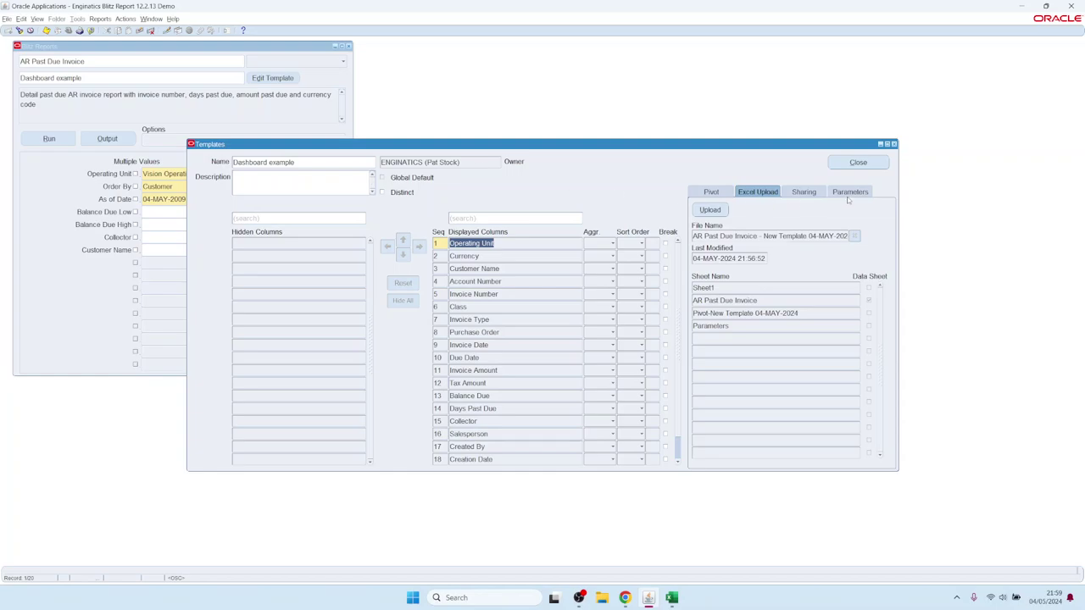
left_click(805, 192)
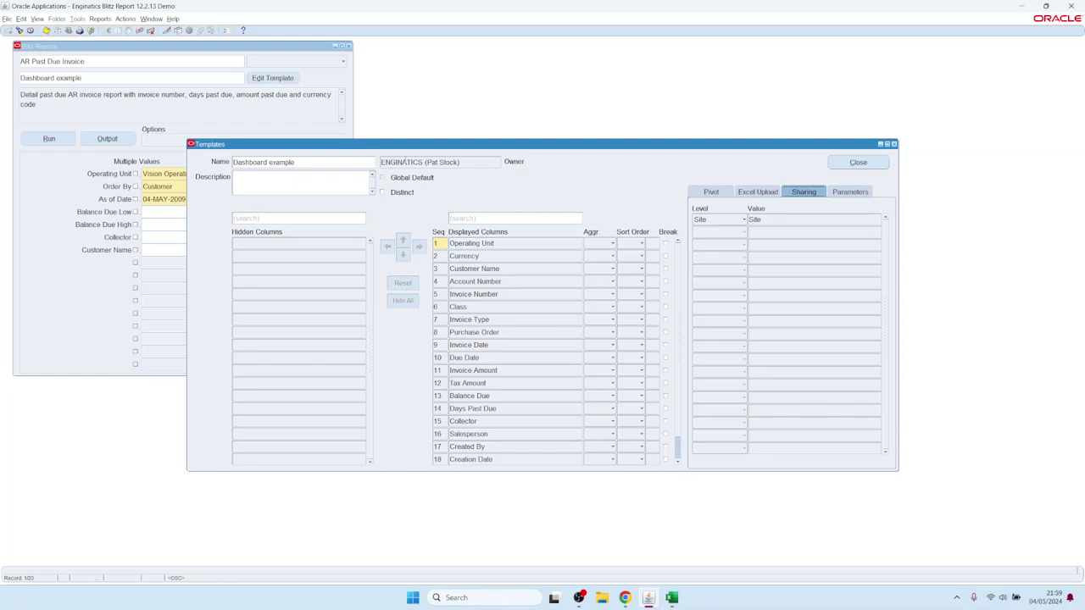
left_click(263, 162)
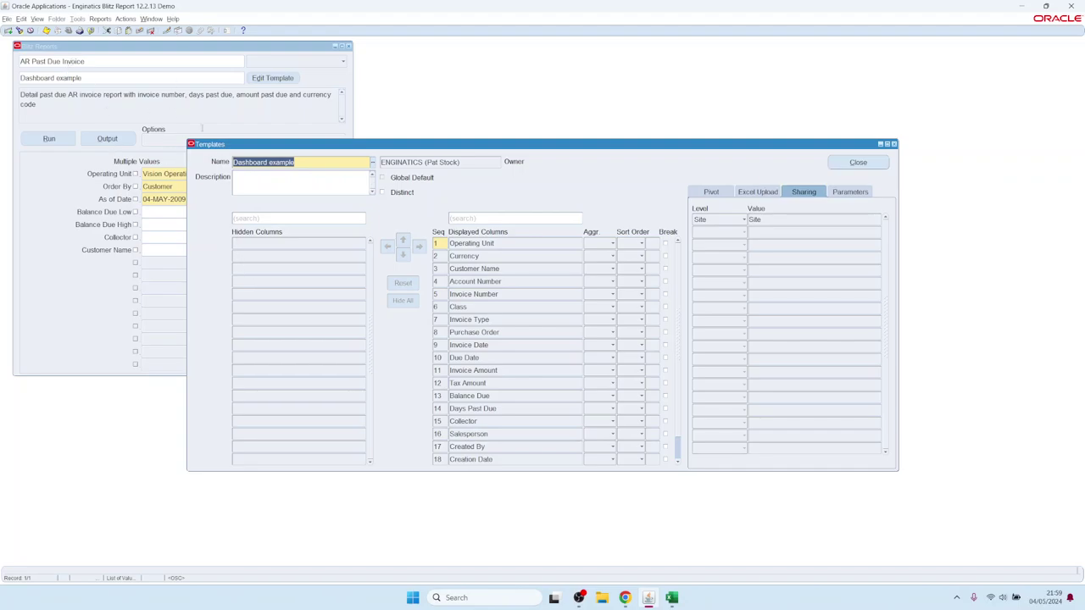
left_click(267, 162)
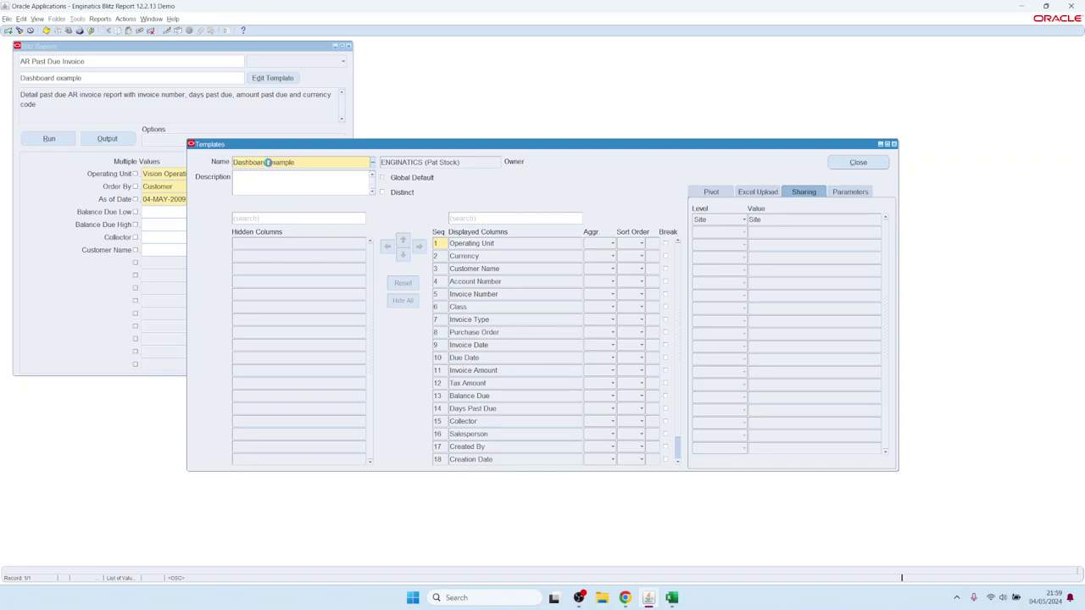
double_click(267, 162)
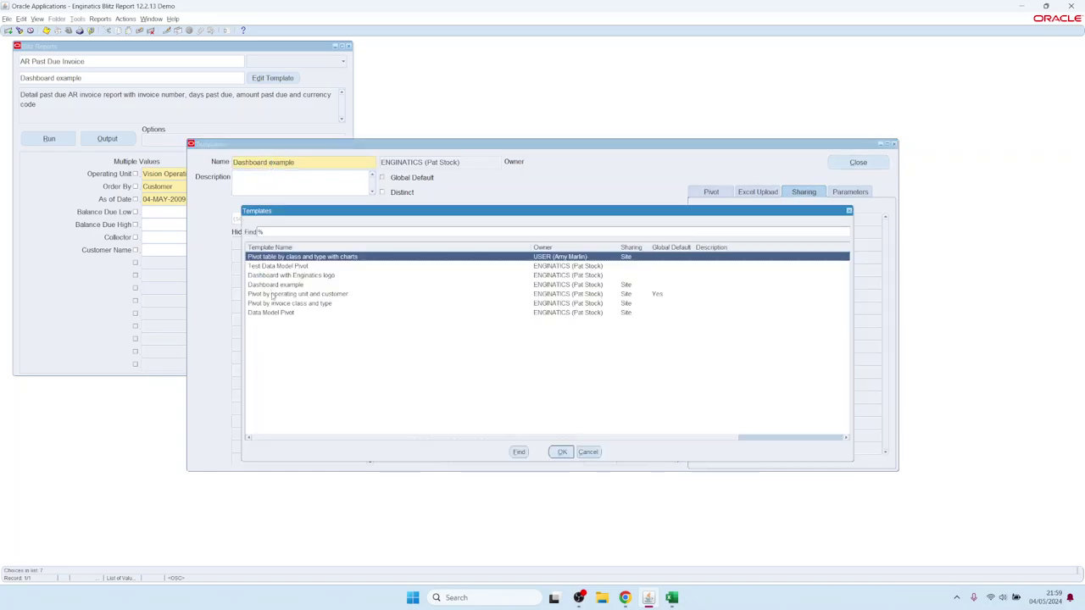
- Compare the owners of the listed templates and load the template Pivot table by class and type with charts
left_click(563, 268)
left_click(571, 296)
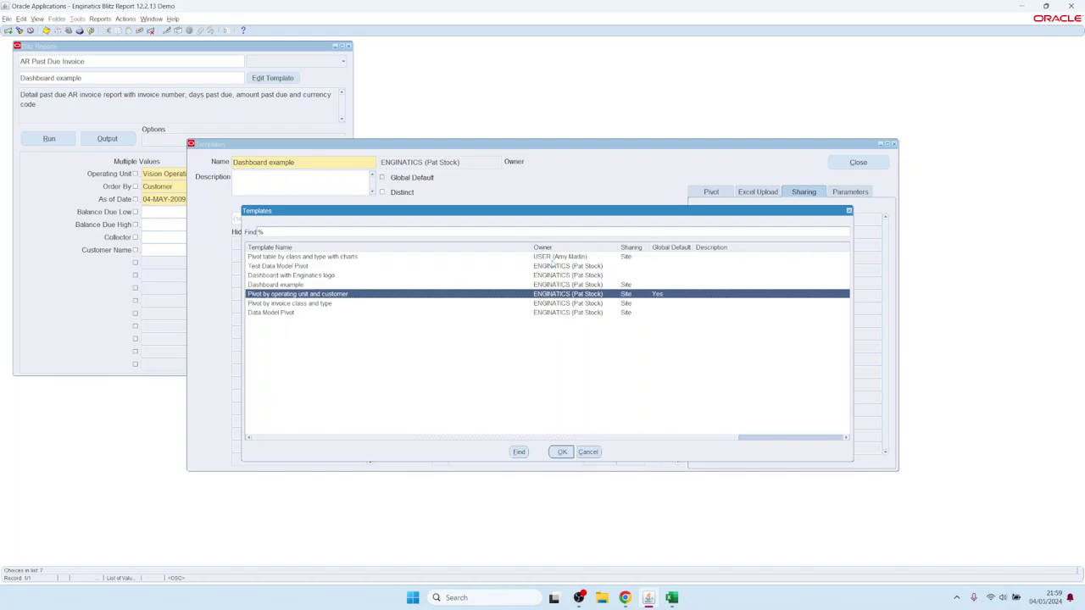
left_click(561, 277)
left_click(559, 294)
left_click(561, 312)
left_click(558, 285)
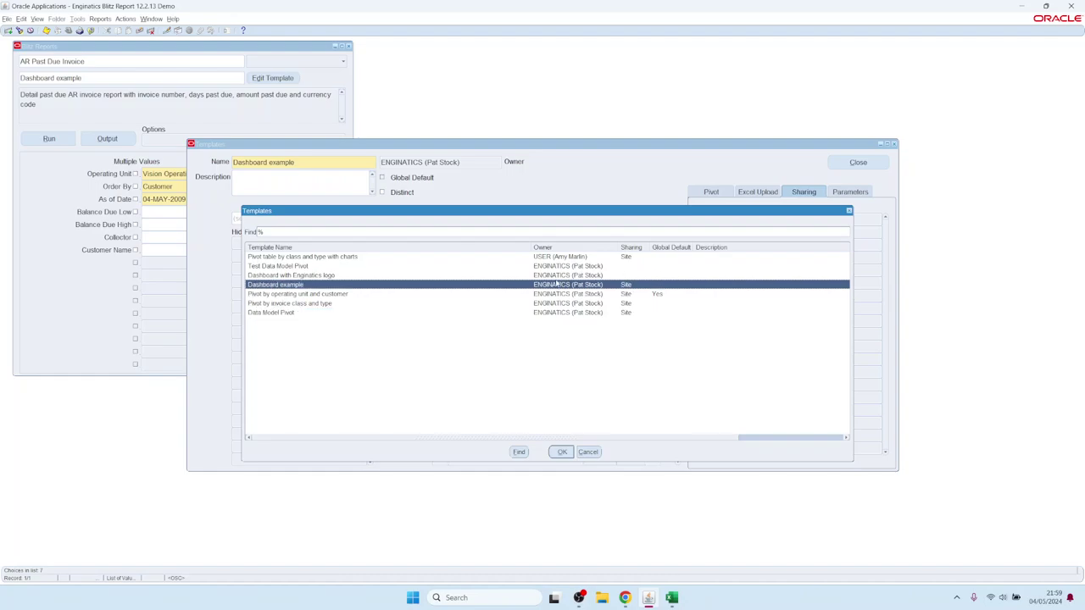
left_click(542, 257)
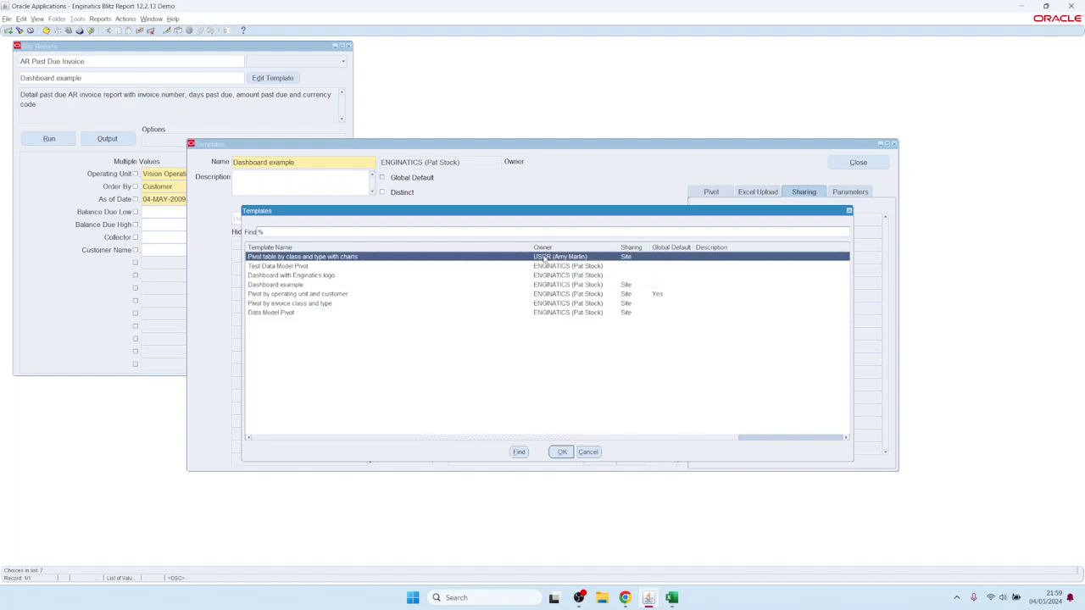
double_click(543, 257)
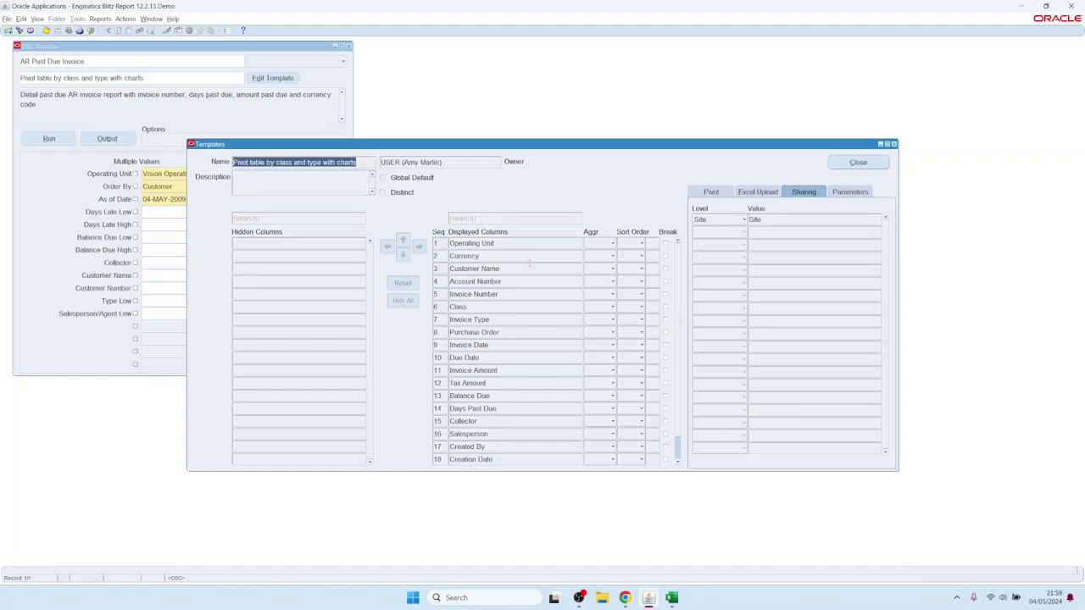
- Review the loaded template's name, pivot layout, uploaded Excel file and excluded parameters
left_click(298, 162)
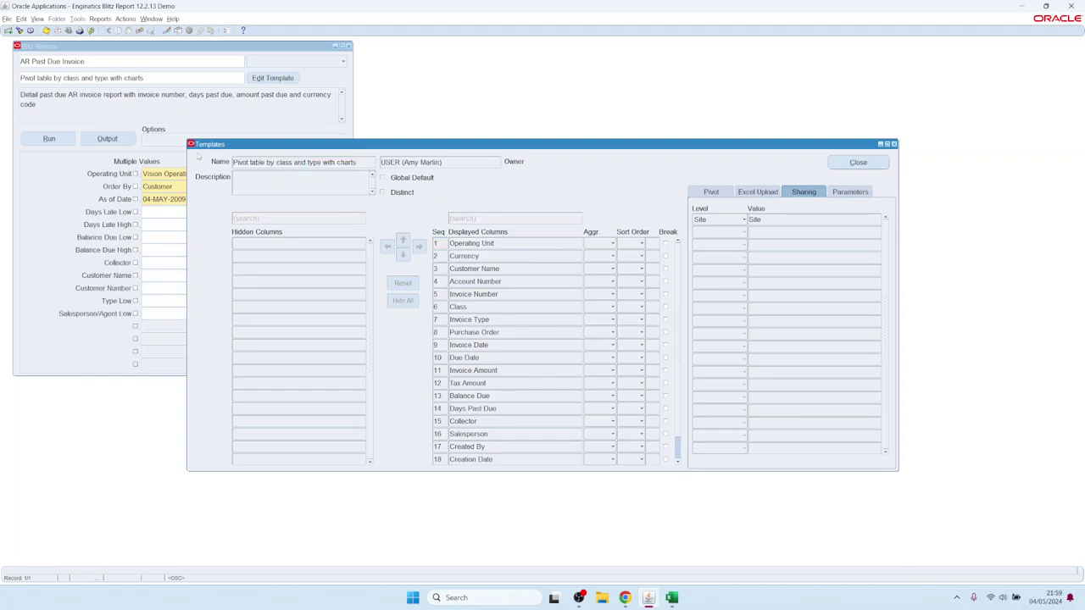
left_click(755, 192)
left_click(711, 192)
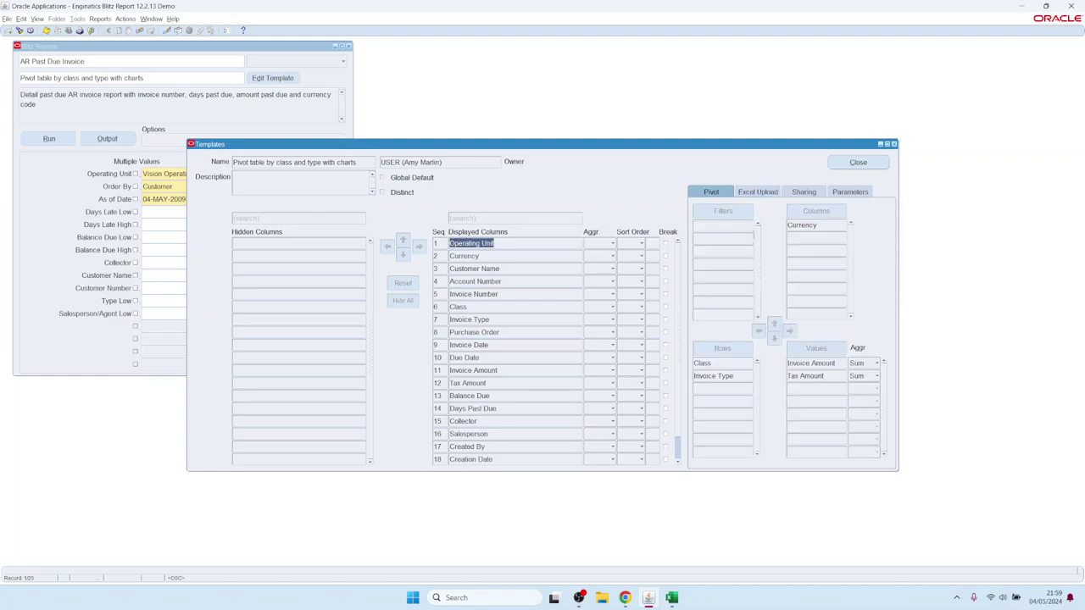
left_click(772, 195)
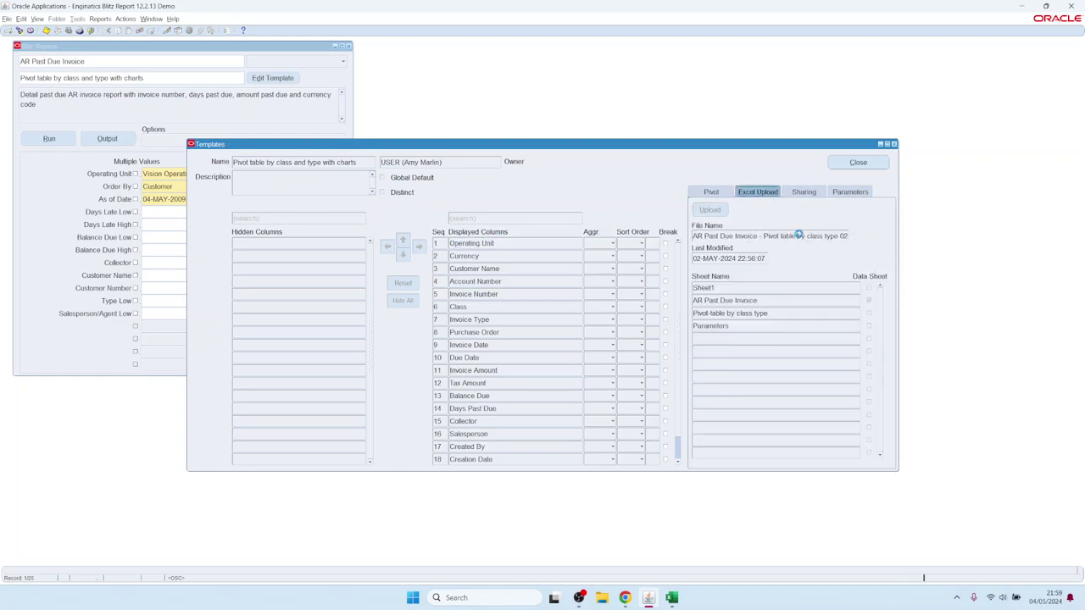
left_click(836, 194)
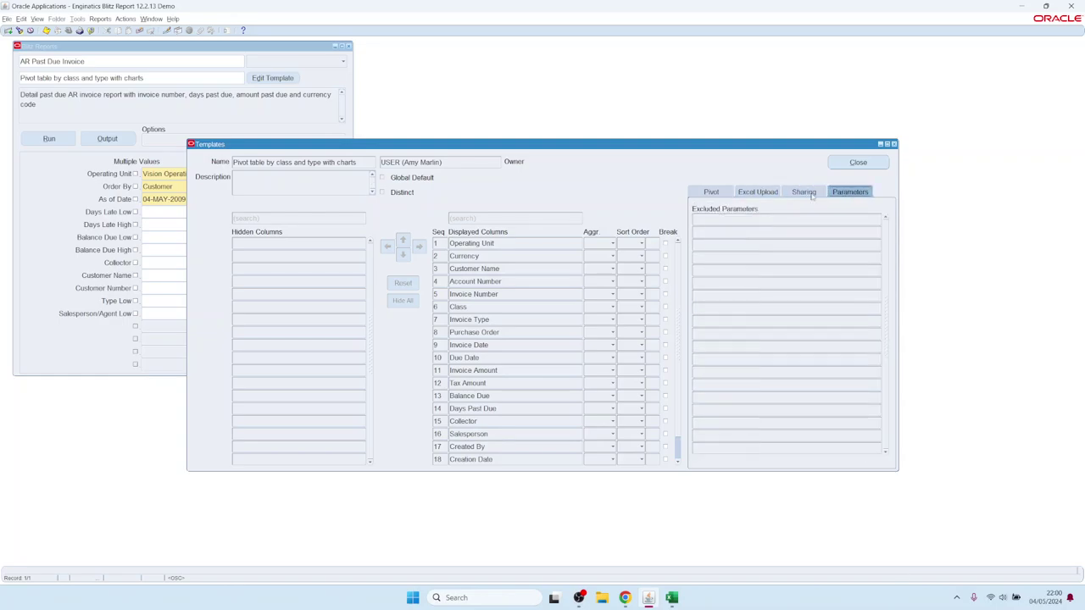
- Close the template editor, view the report's chart output in Excel, and return to the template in Oracle Applications
left_click(859, 163)
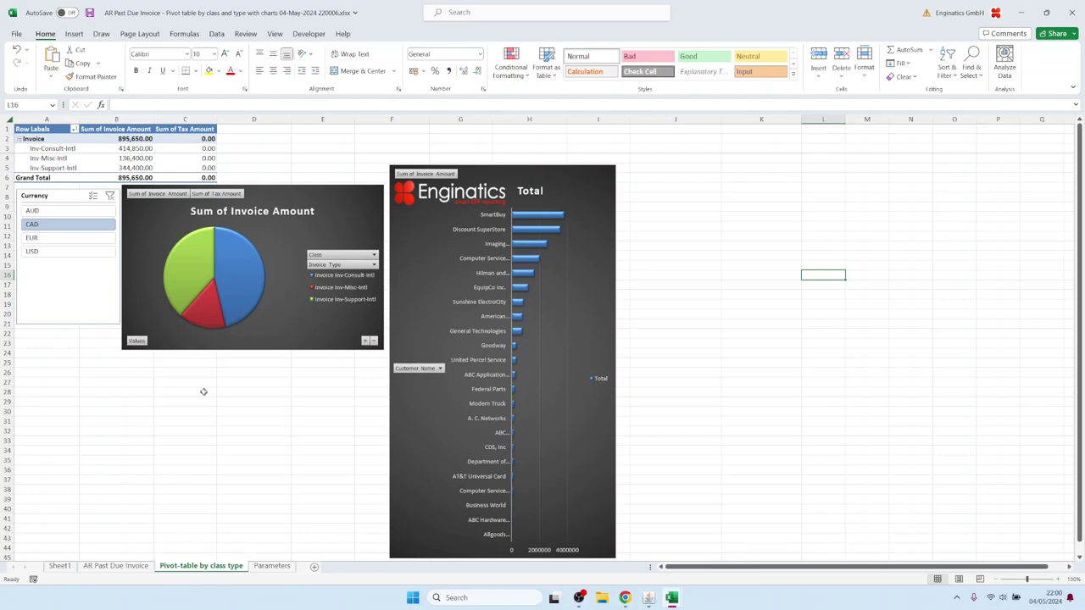
mouse_move(649, 598)
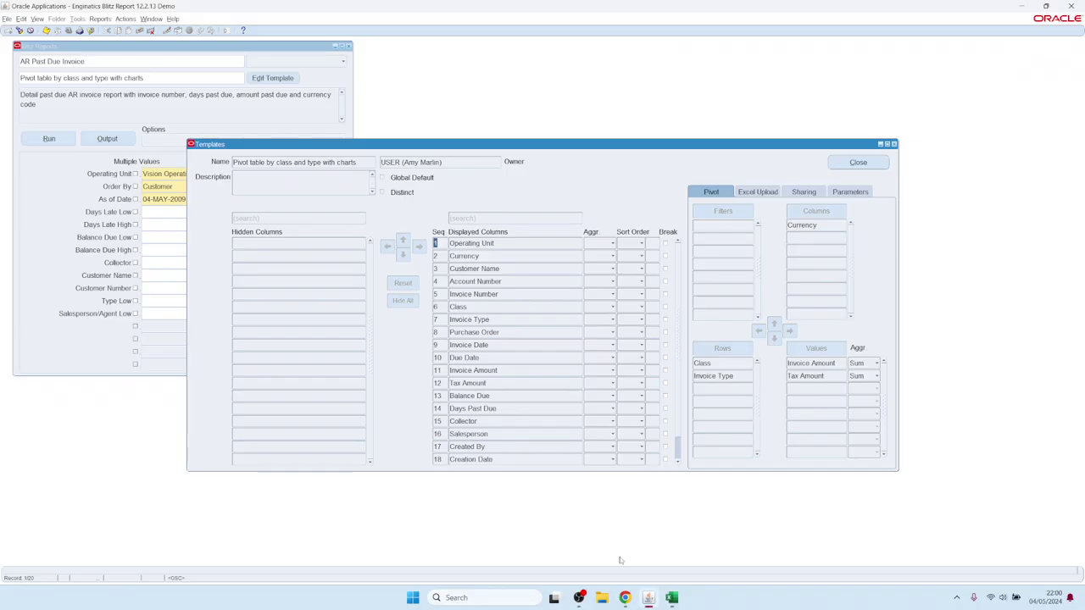
left_click(623, 556)
- Copy the template Pivot table by class and type with charts, check the copy's name and owner, and close the editor
left_click(125, 20)
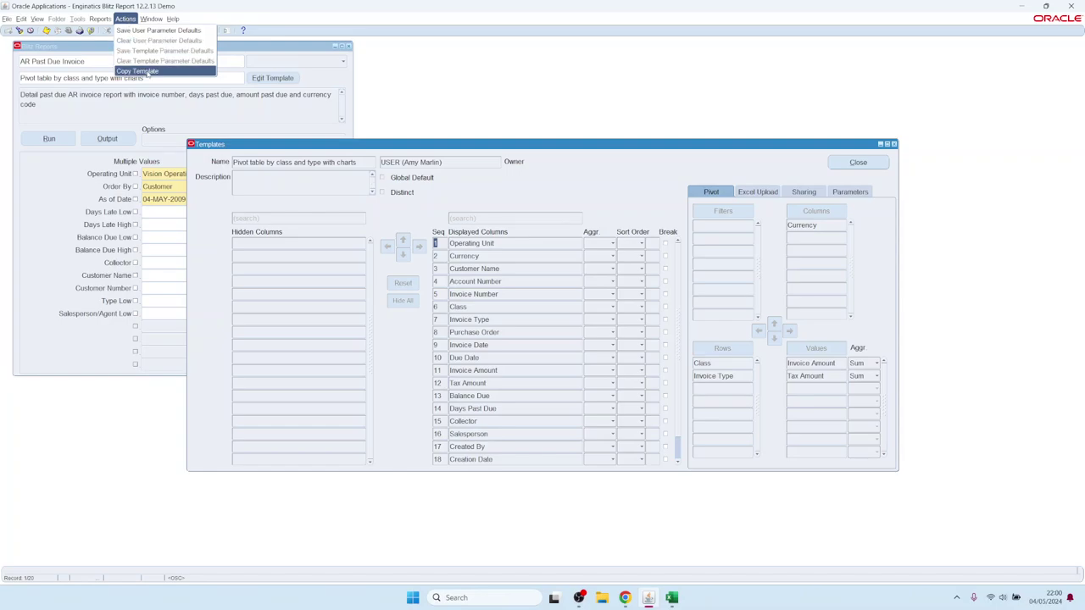
left_click(149, 72)
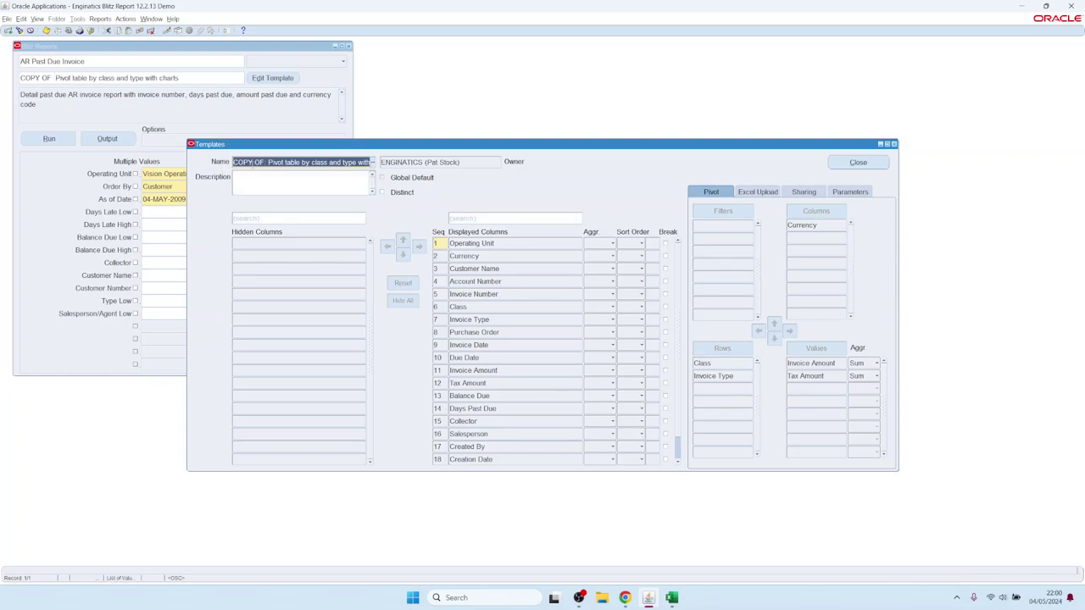
left_click(250, 162)
left_click_drag(235, 162, 373, 162)
left_click(440, 162)
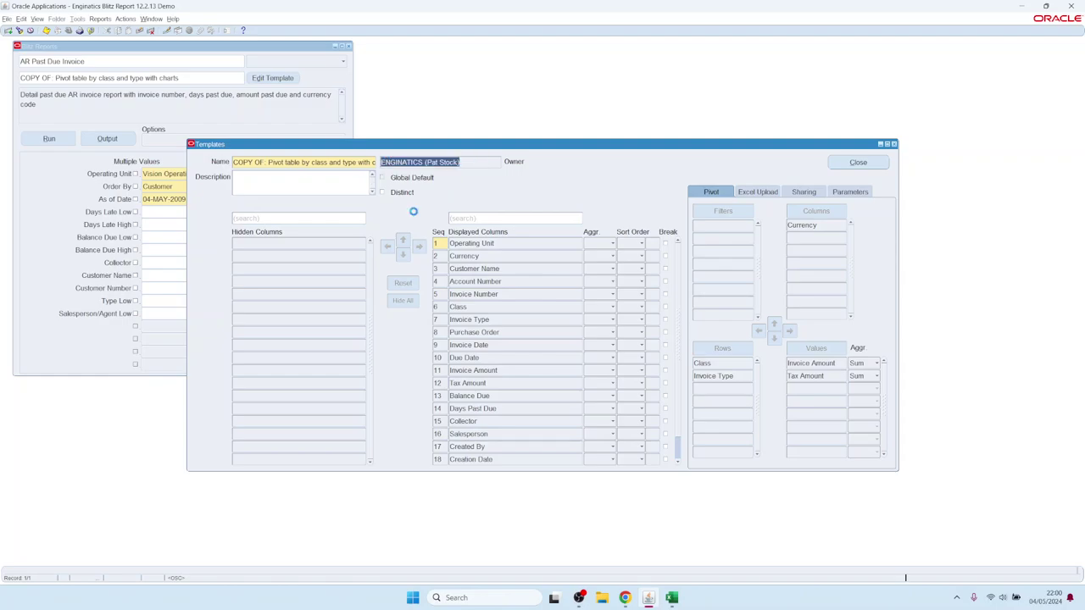
left_click(527, 282)
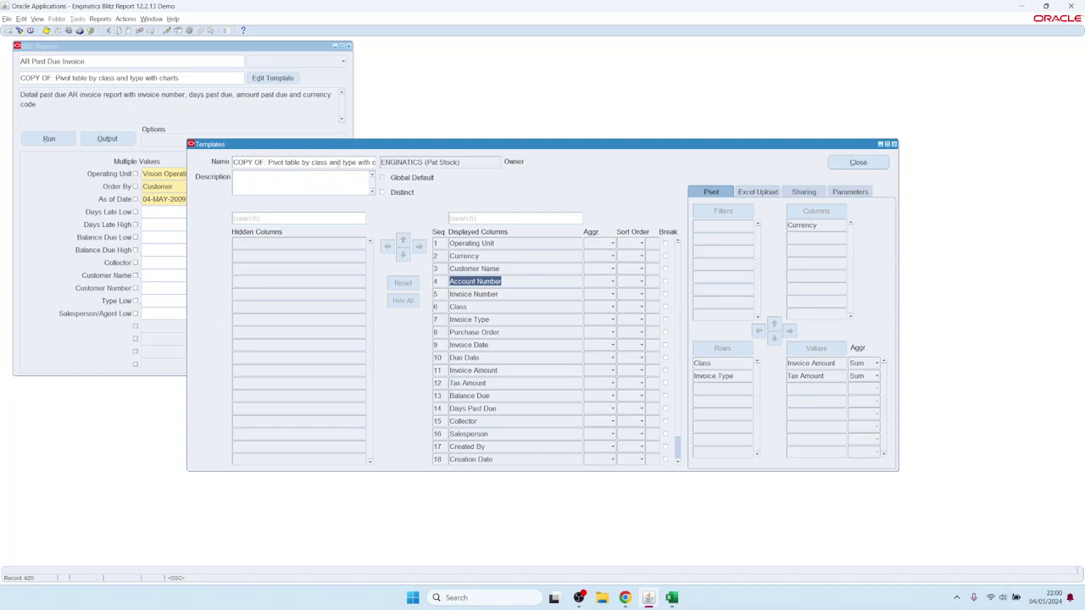
left_click(858, 162)
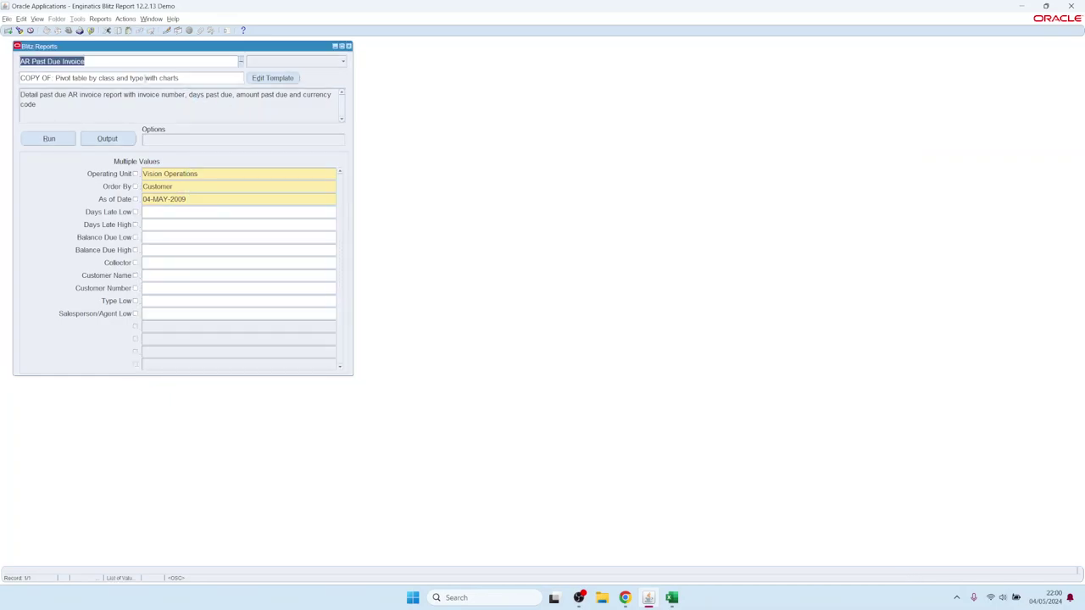
- Select the Dashboard example template for the AR Past Due Invoice report and open it for editing
double_click(128, 77)
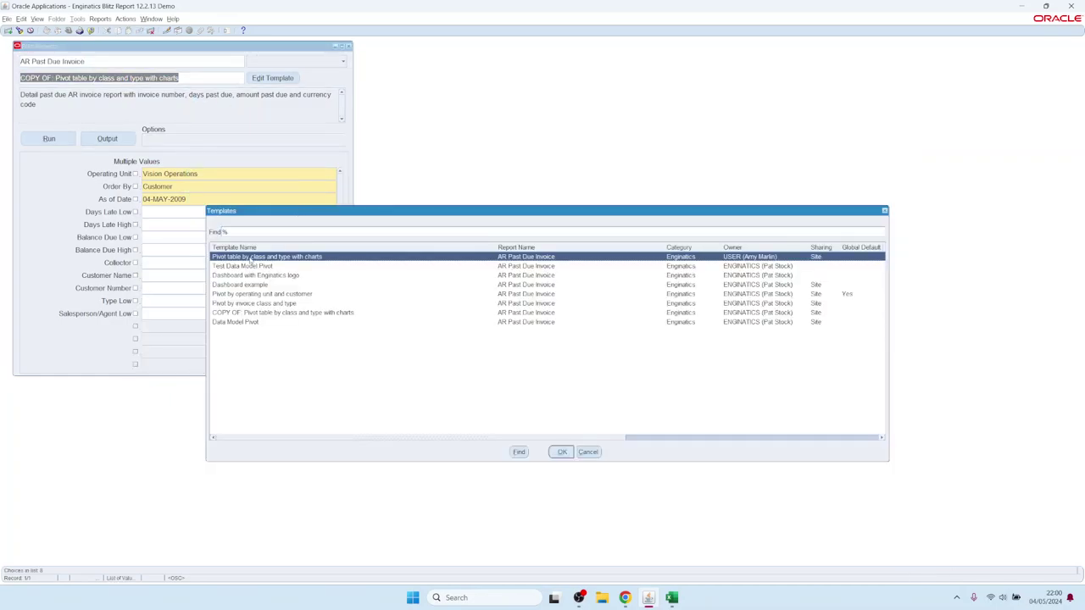
left_click(242, 312)
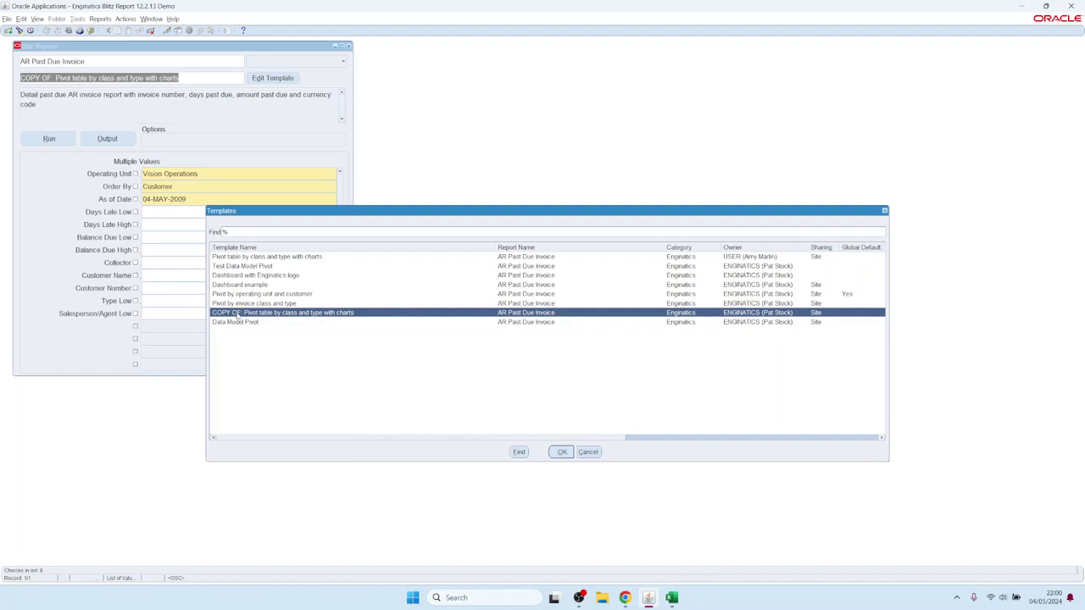
left_click(232, 286)
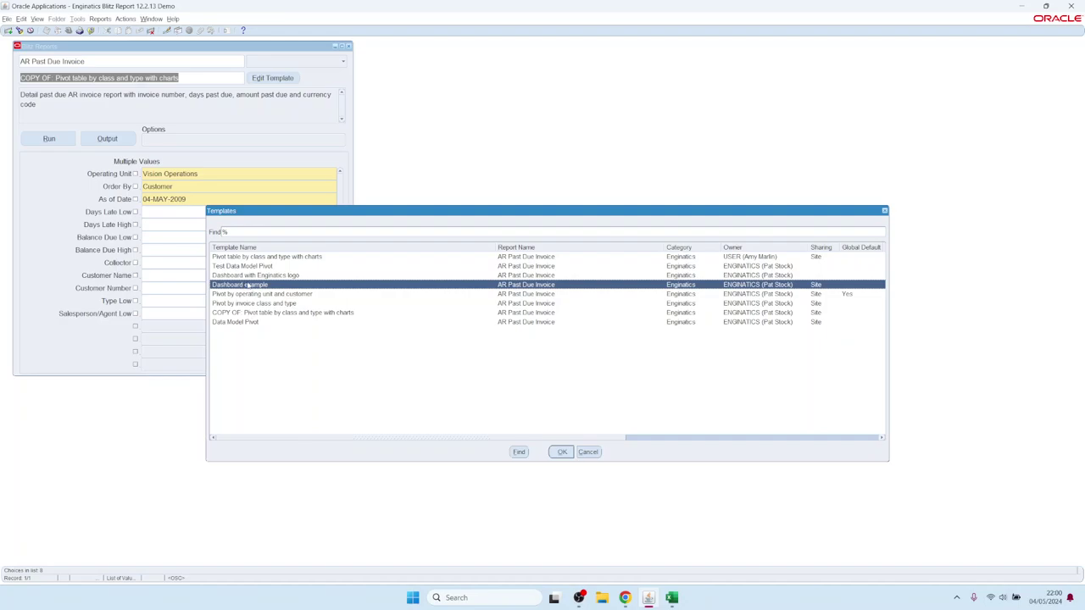
double_click(247, 286)
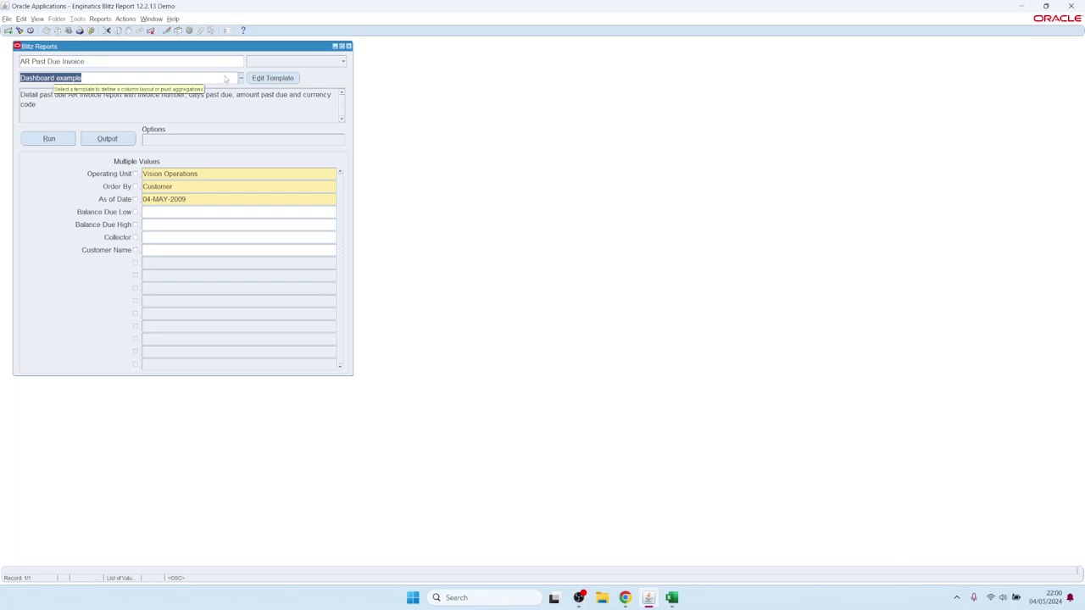
left_click(268, 79)
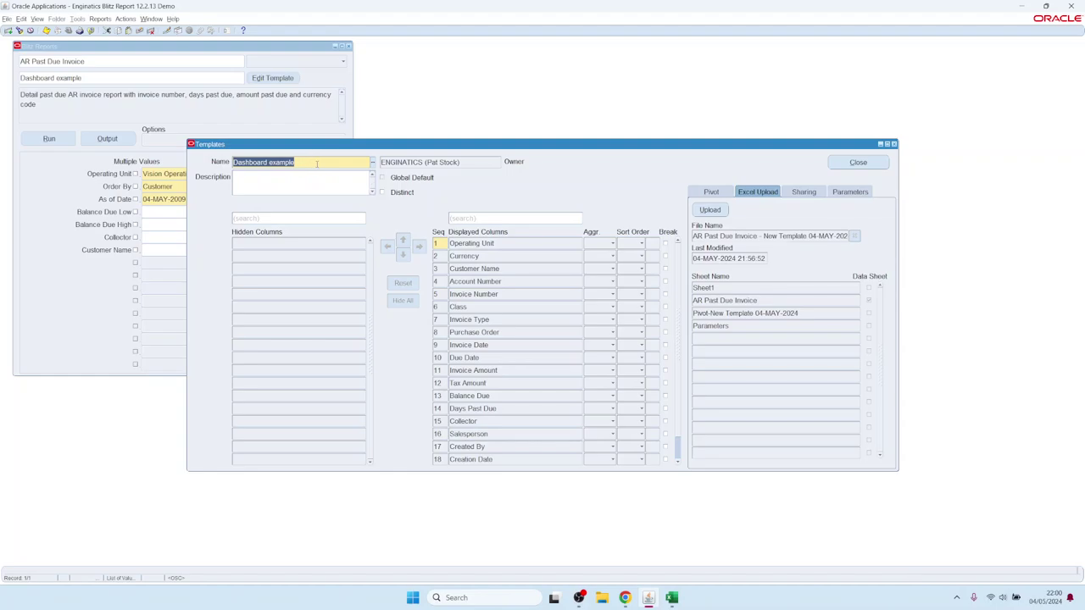
- Load the template COPY OF: Pivot table by class and type with charts and delete it
key("ctrl+l")
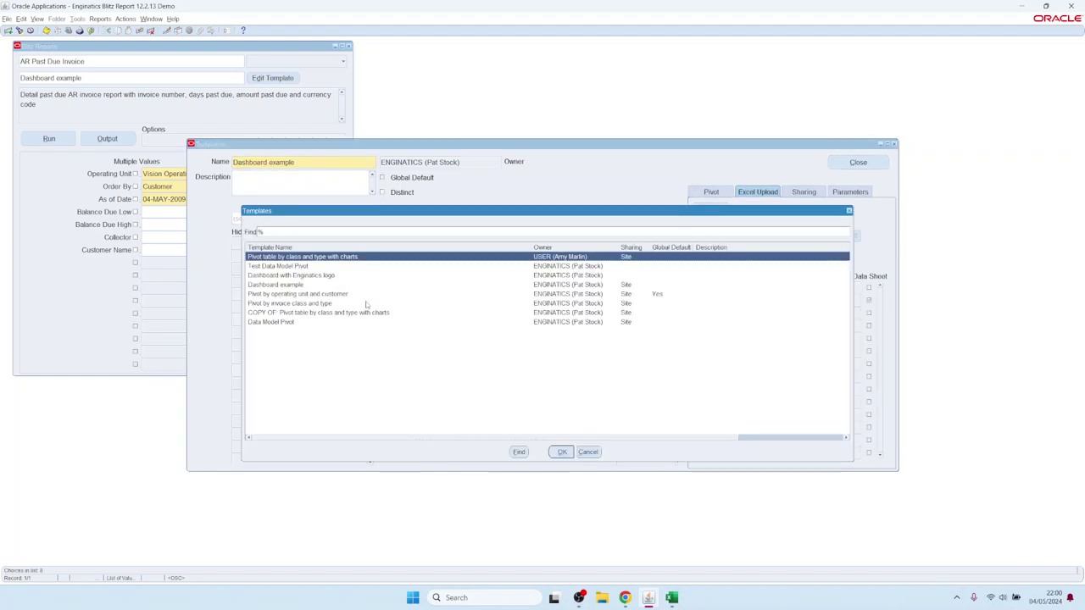
left_click(297, 313)
double_click(297, 313)
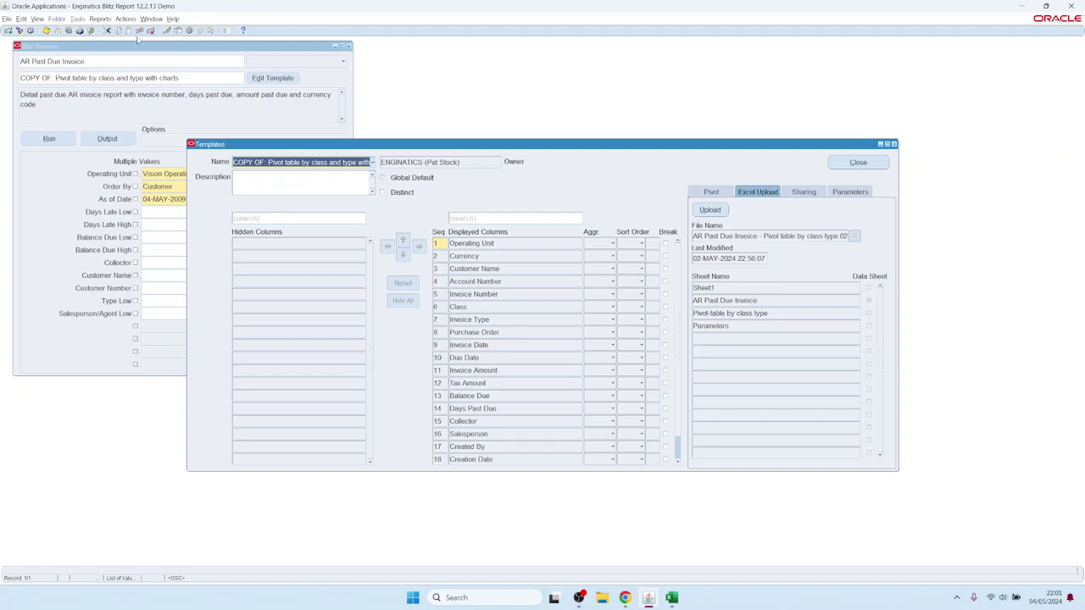
left_click(276, 162)
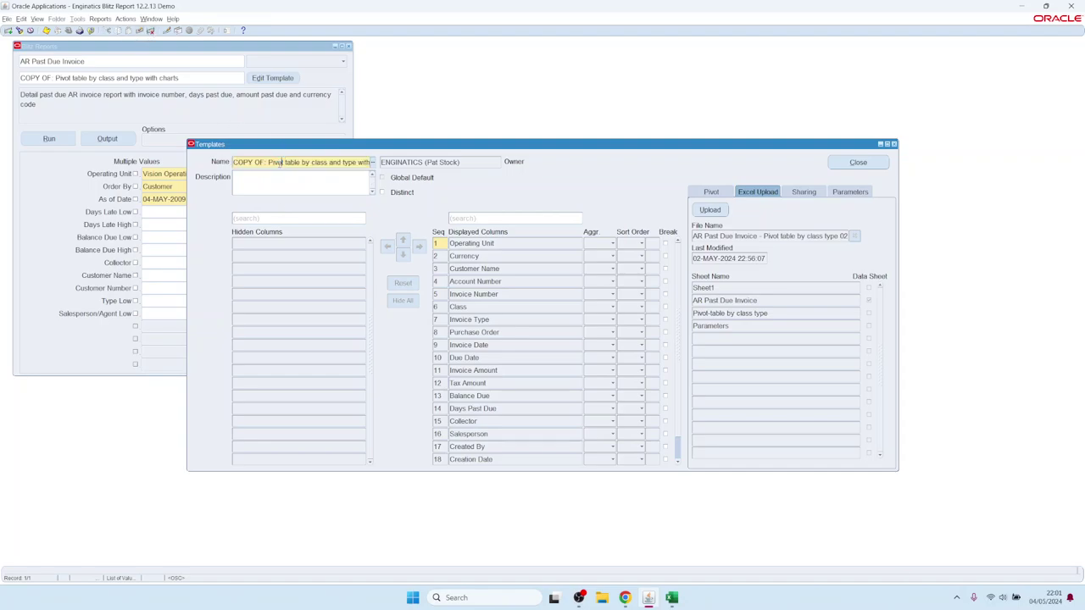
left_click(151, 31)
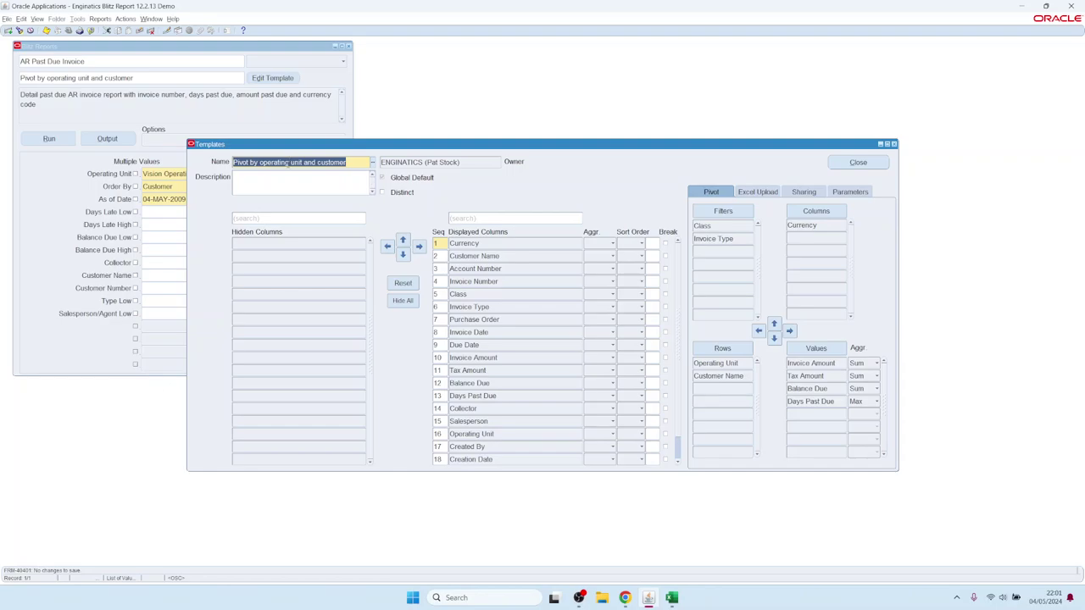
- Query all of the report's saved templates and go through the records, ending on Dashboard with Enginatics logo
left_click(285, 161)
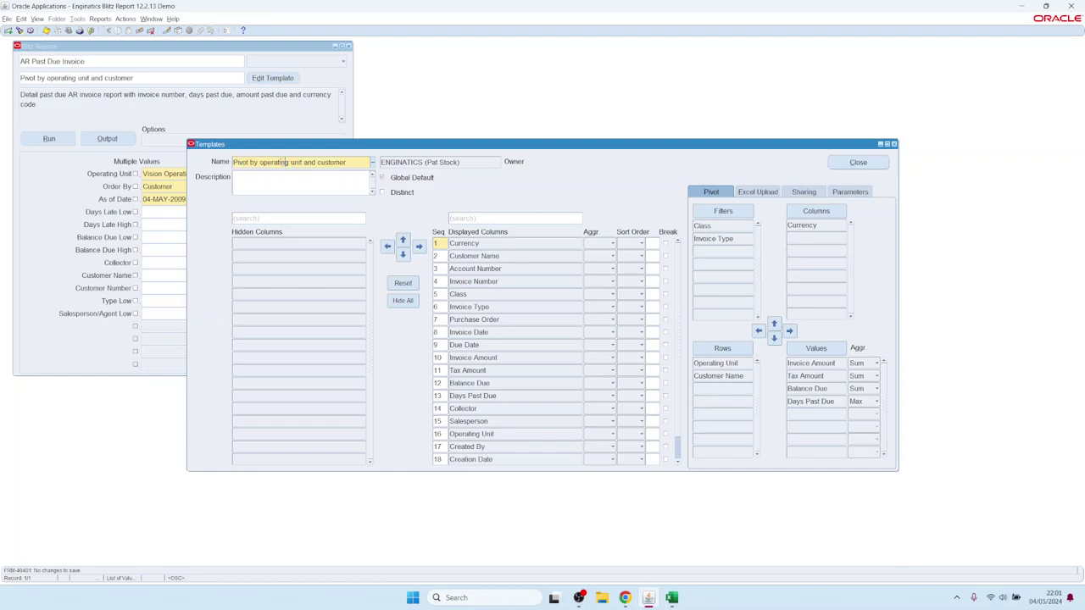
key("F11")
key("ctrl+F11")
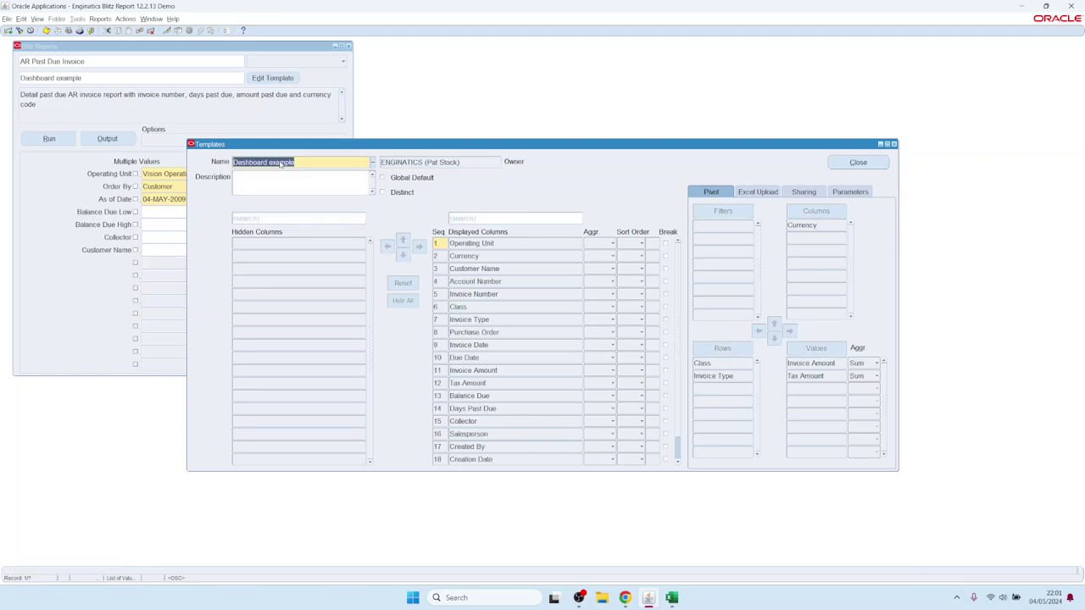
key("Down")
key("Down")
key("Down")
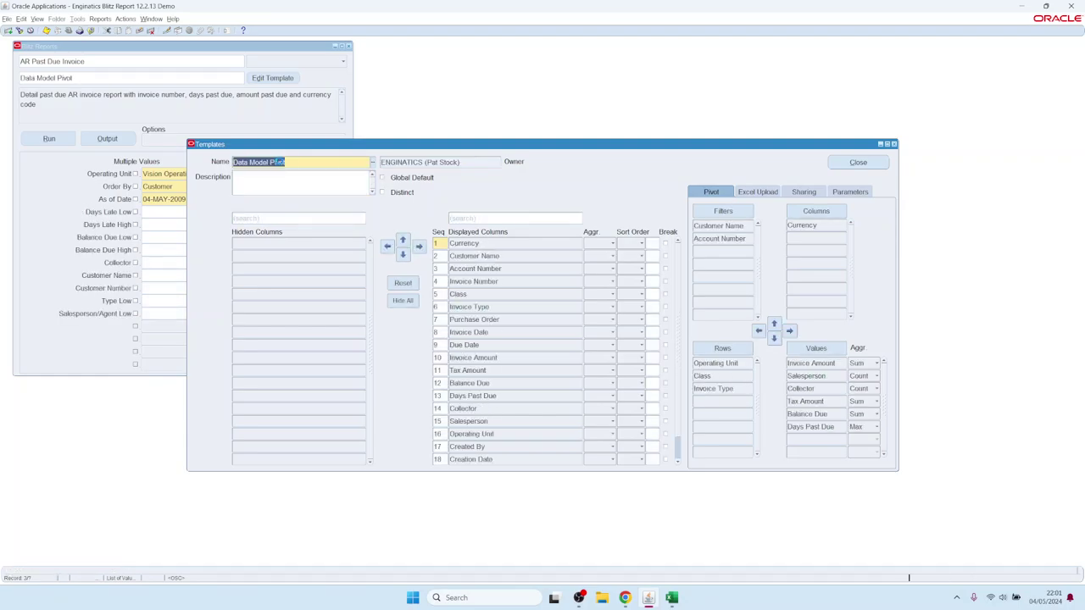
key("Down")
key("Down")
key("Down")
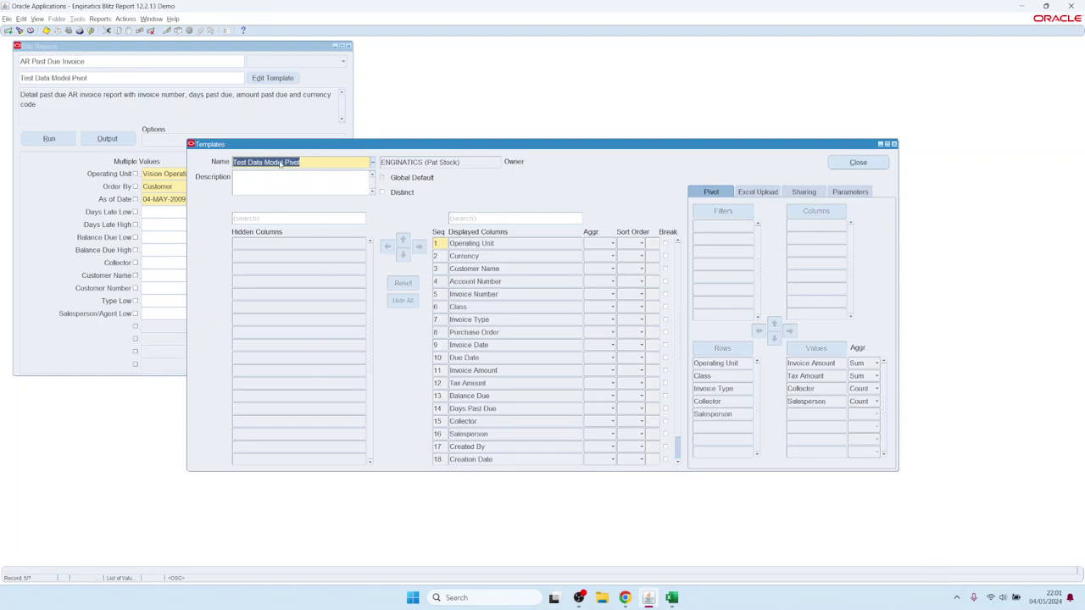
key("Up")
key("Up")
key("Up")
key("Up")
key("Up")
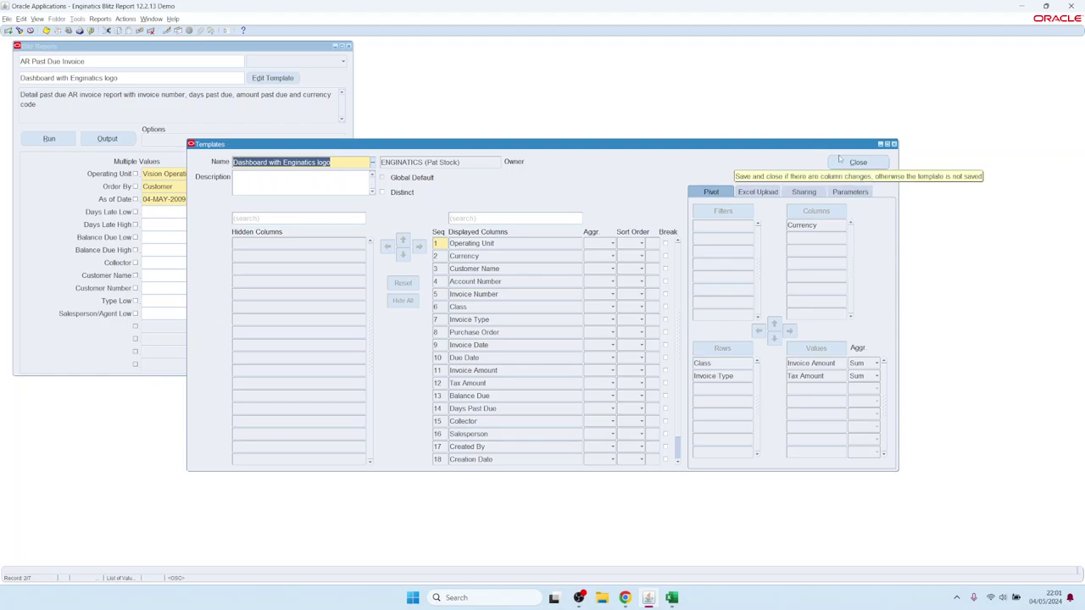
left_click(301, 162)
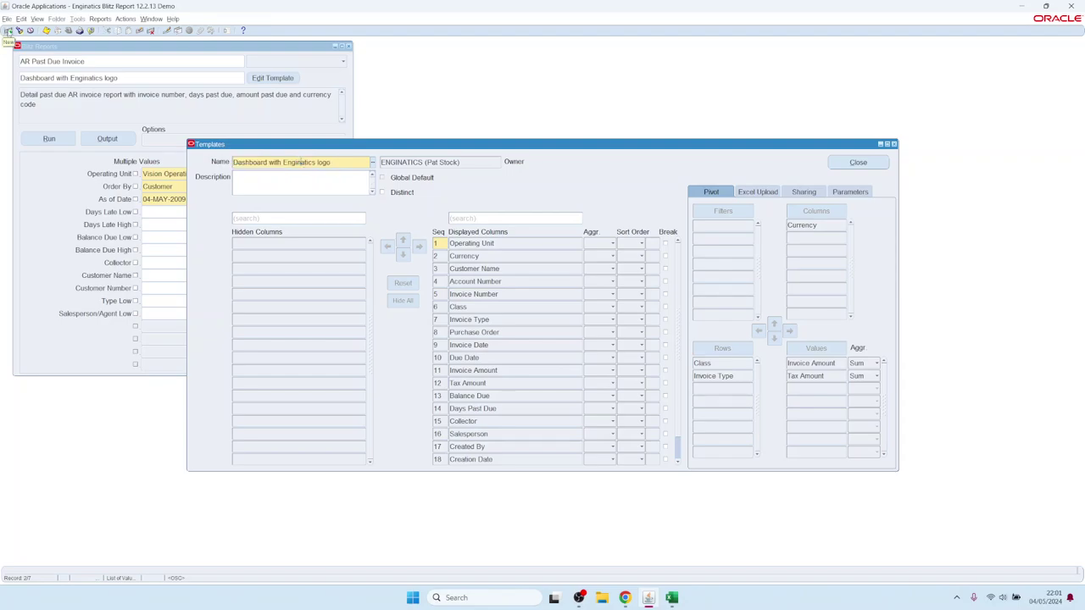
- Create a new template for the AR Past Due Invoice report and move the Account Number column below Invoice Type
left_click(8, 30)
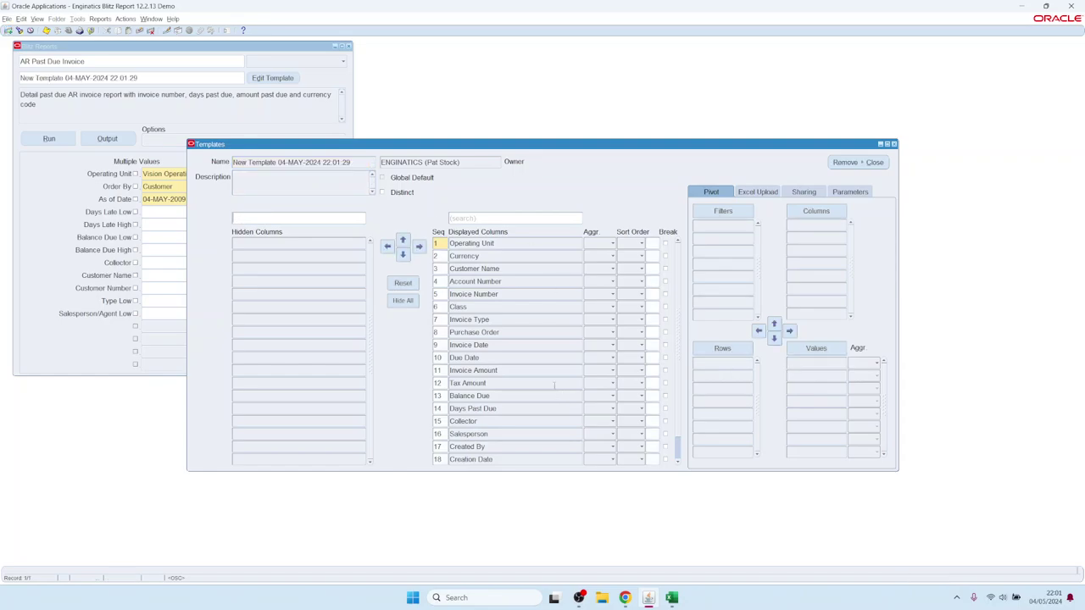
left_click_drag(337, 163, 219, 154)
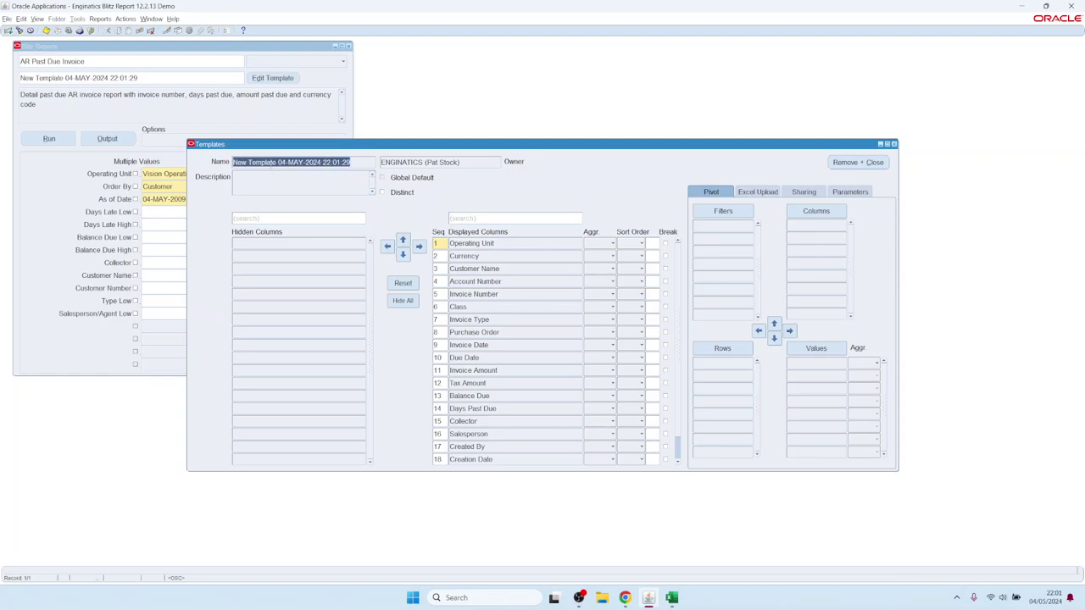
left_click(272, 163)
key("BackSpace")
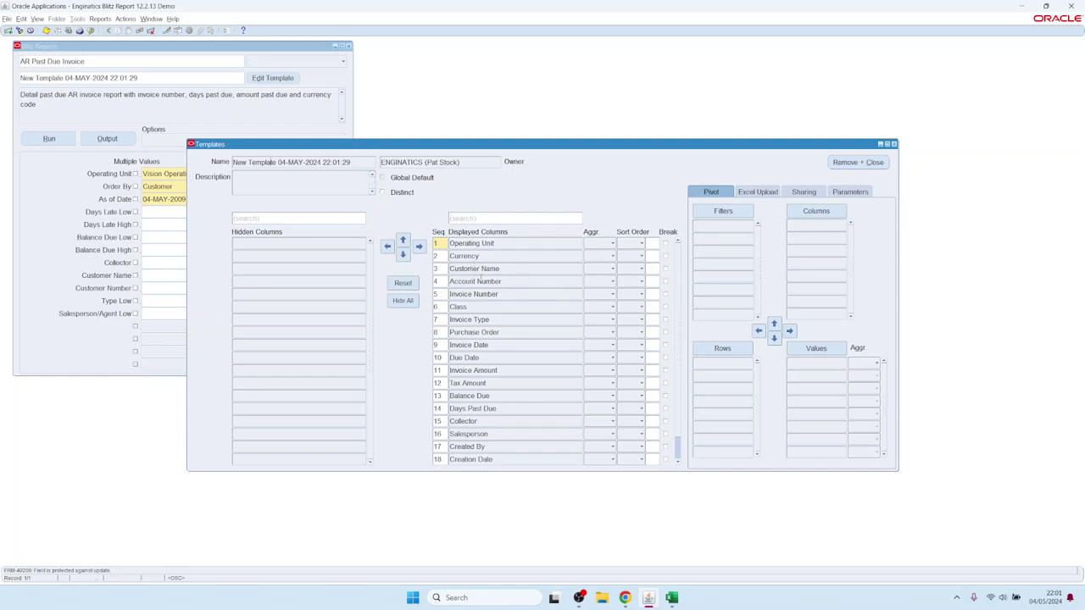
left_click(512, 281)
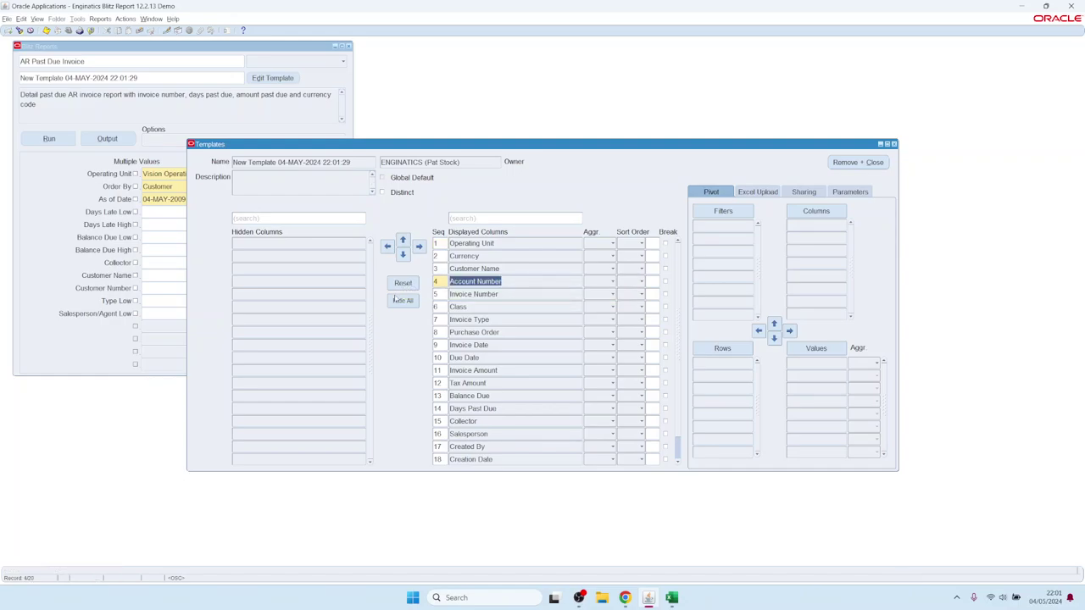
left_click(404, 255)
left_click(404, 256)
left_click(404, 256)
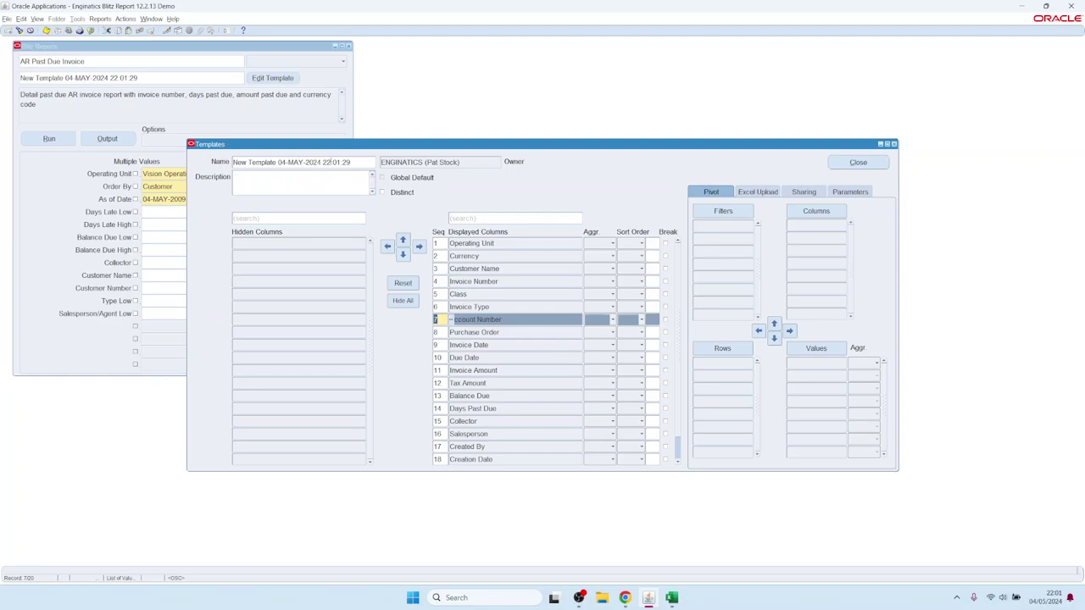
- Name the new template Test tempate and close the template editor
left_click(362, 166)
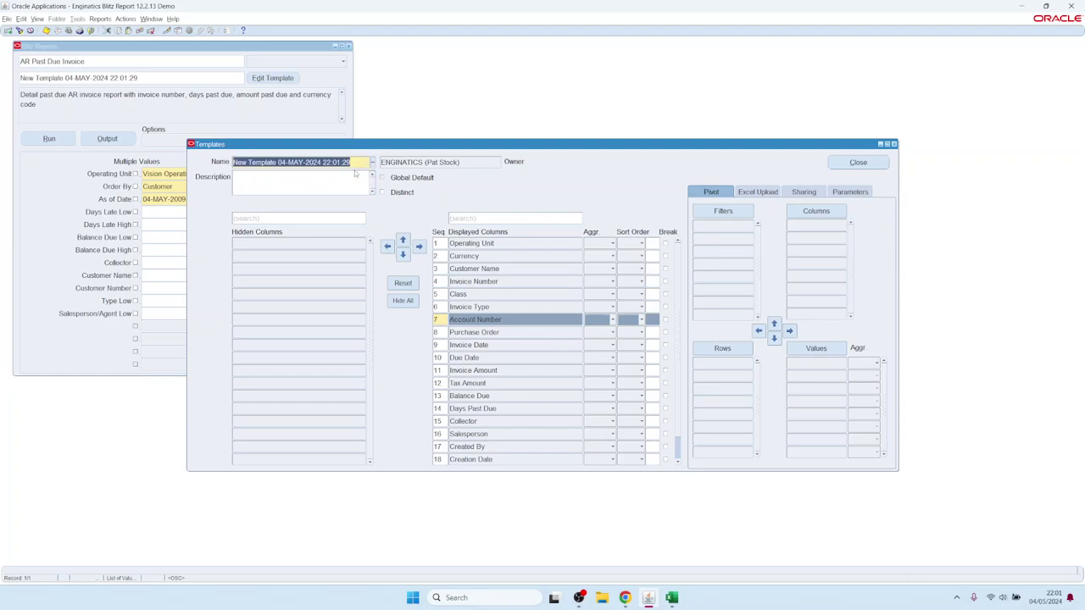
type("Test tempate")
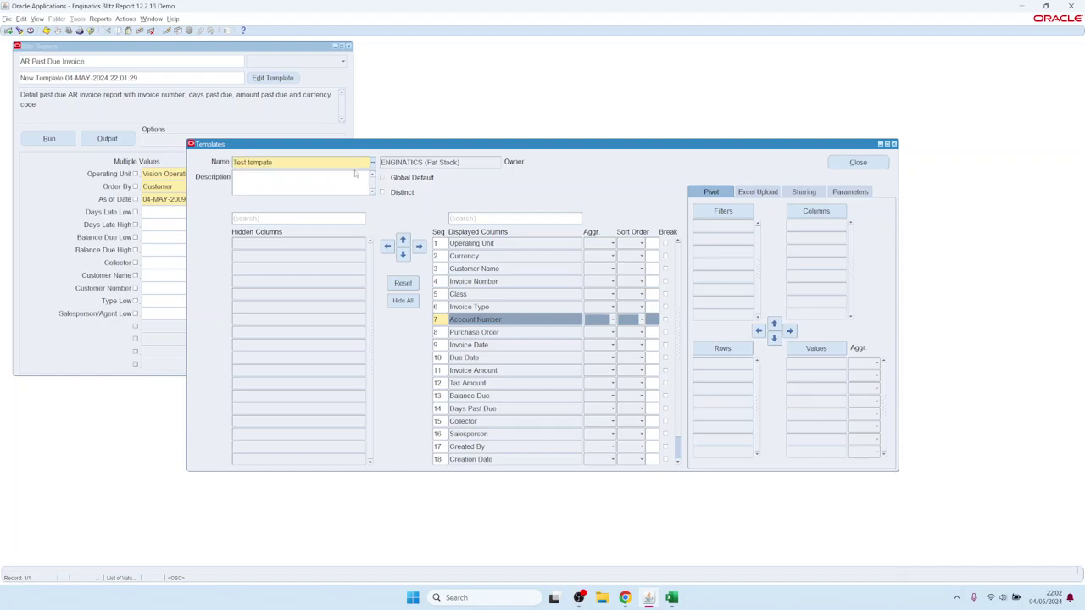
left_click(857, 162)
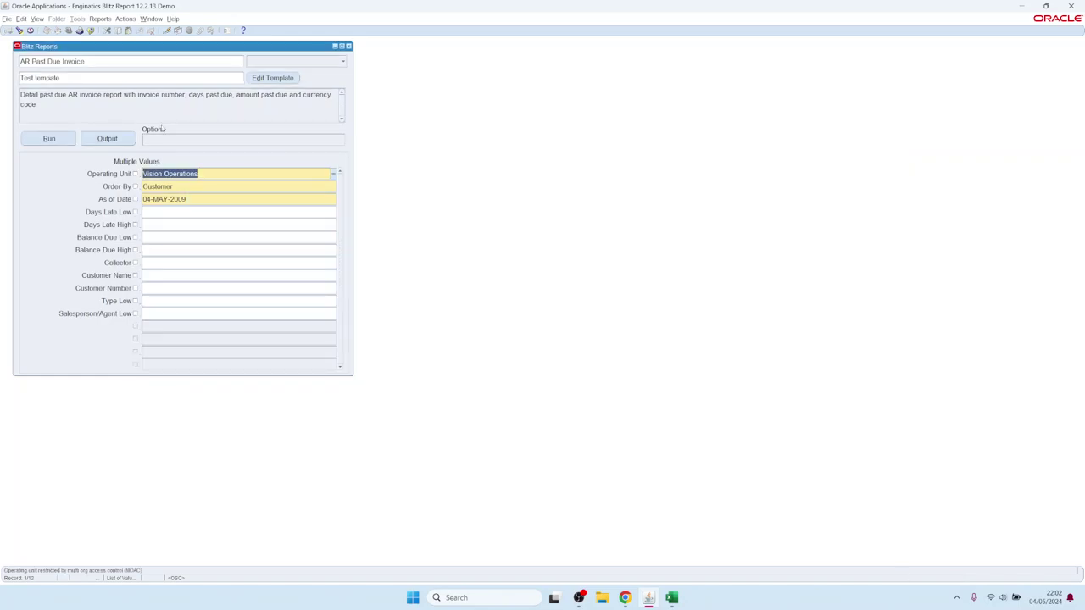
- Clear the selected template, start another new one, try moving Operating Unit below Currency, and reset the columns before closing the editor
left_click(137, 79)
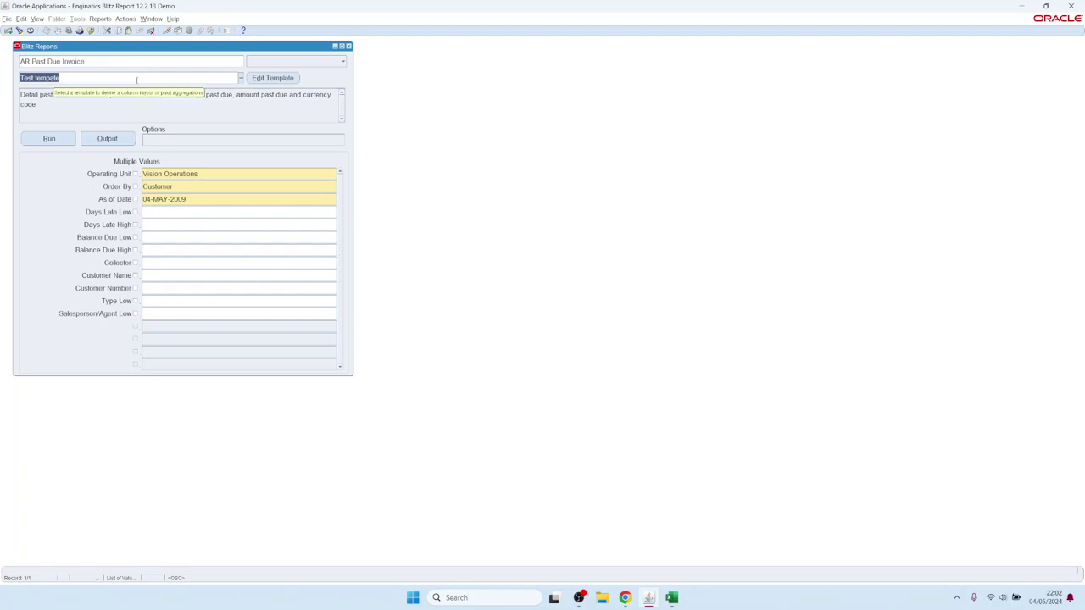
key("BackSpace")
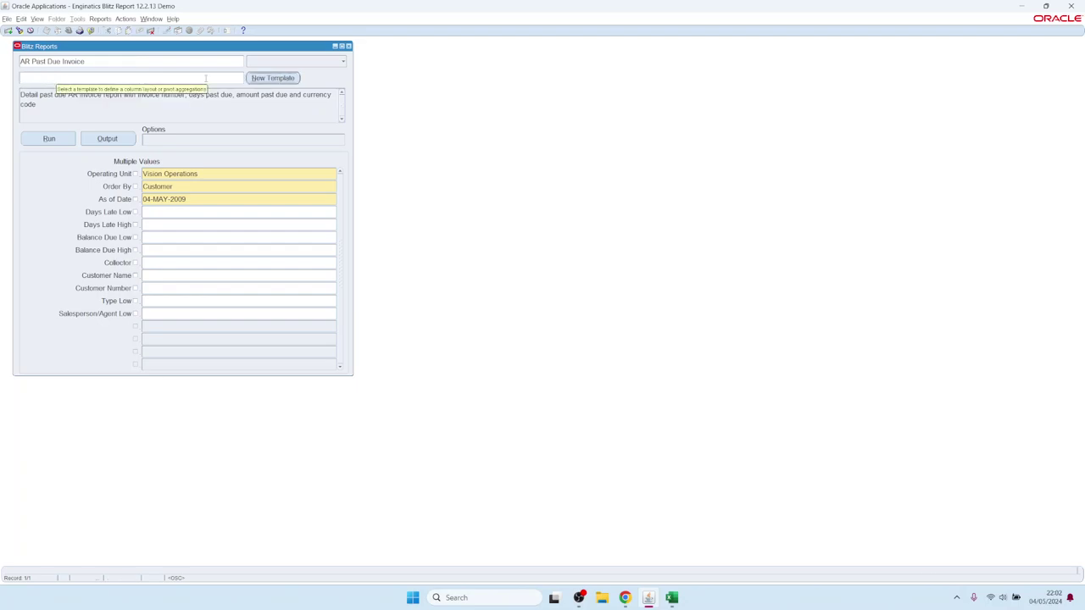
left_click(275, 78)
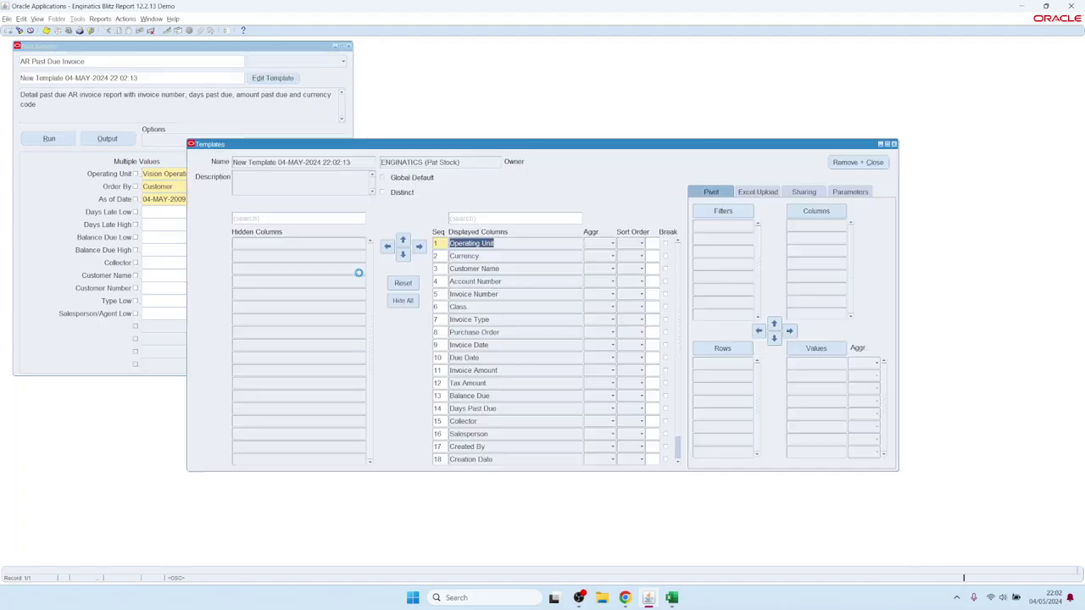
left_click(402, 254)
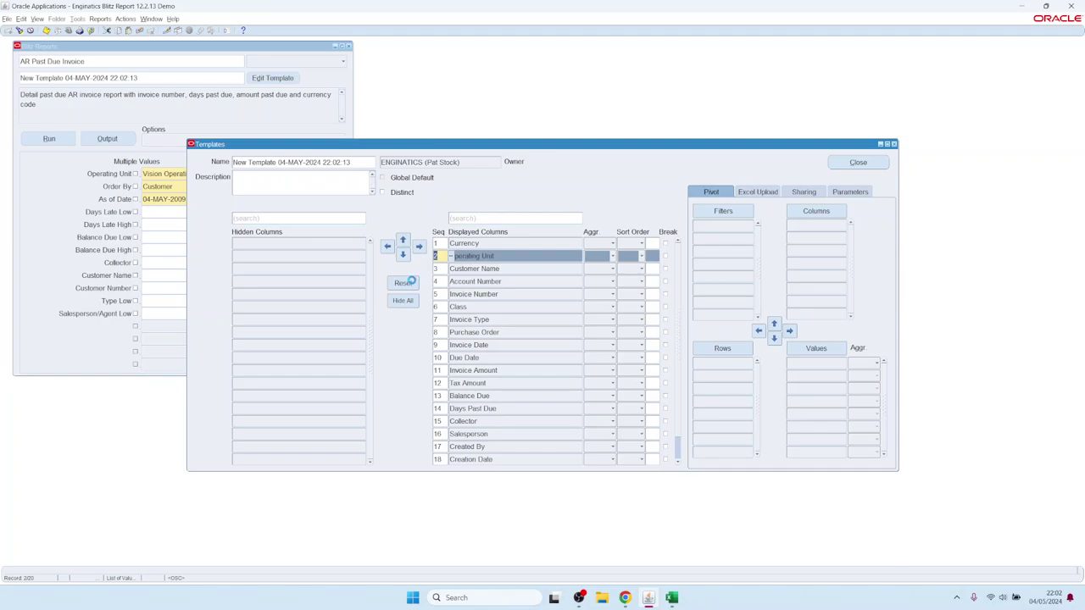
left_click(403, 283)
left_click(856, 162)
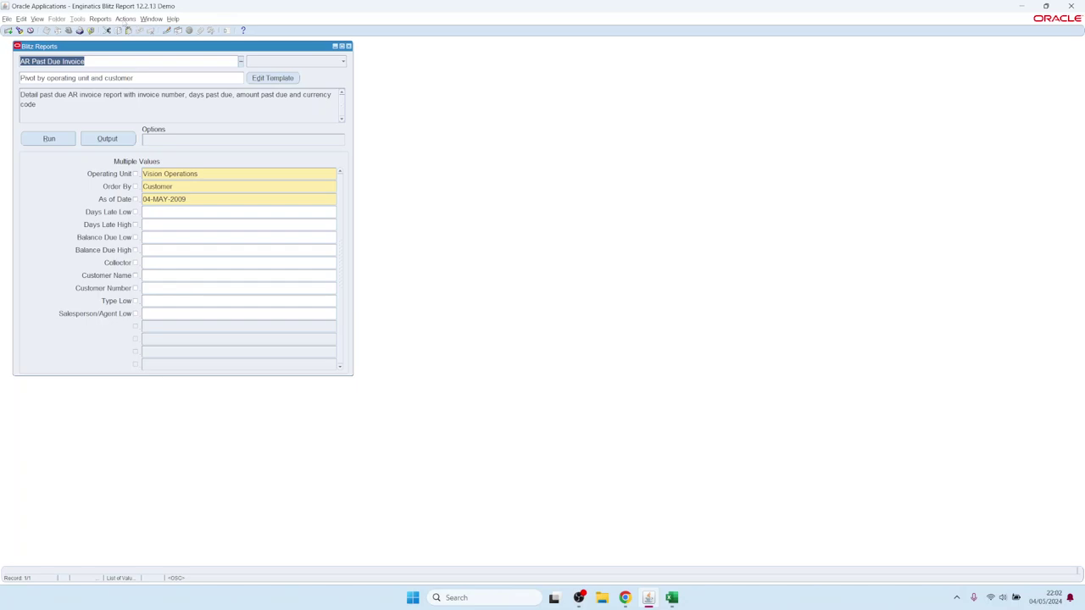
- Load the Dashboard example template, run the AR Past Due Invoice report and open its Excel output
left_click(125, 18)
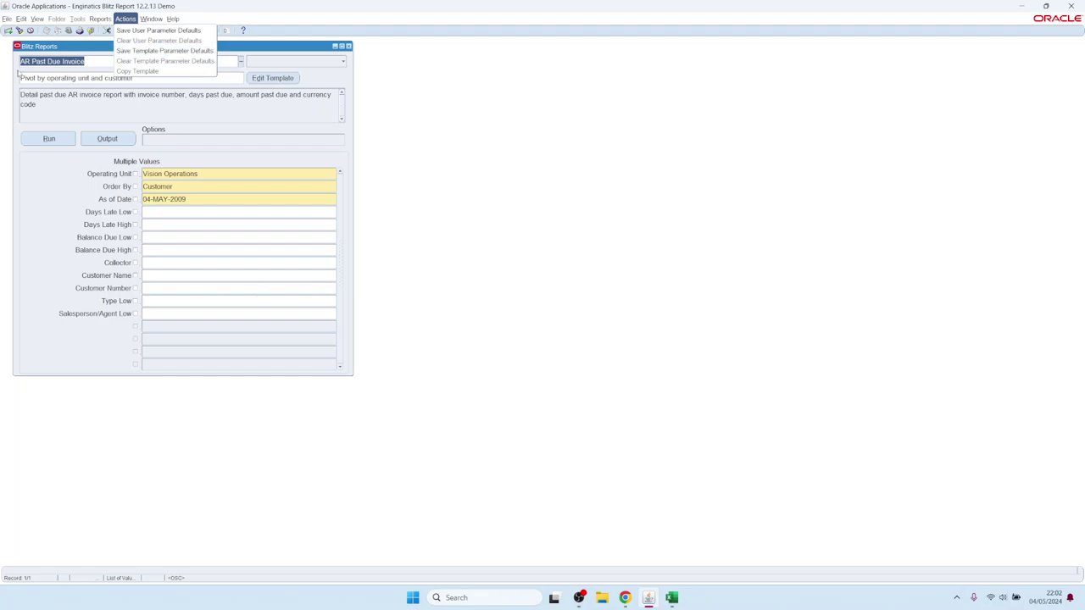
left_click(63, 81)
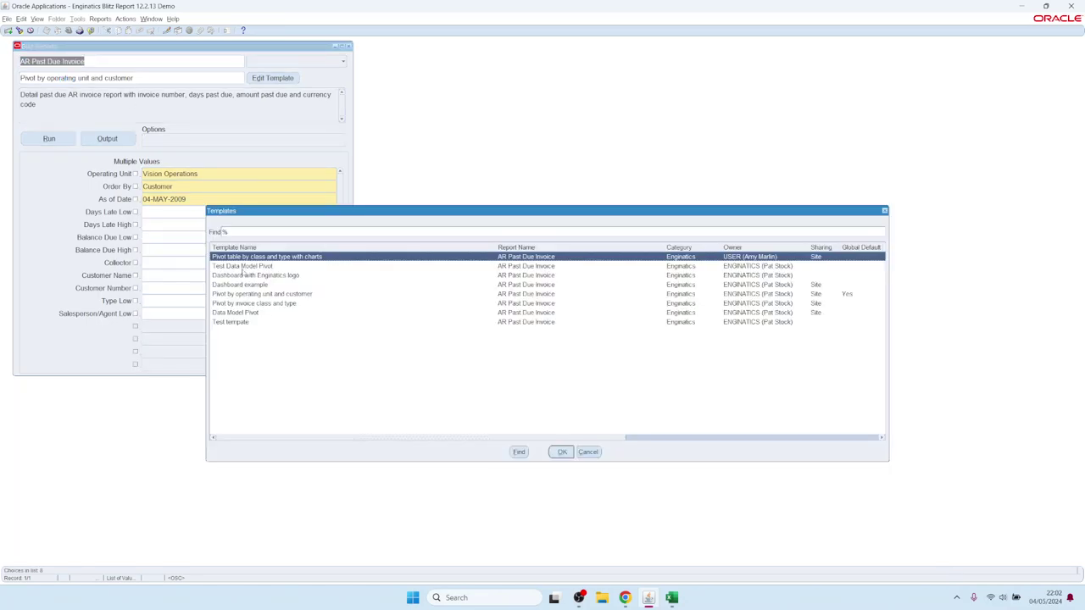
double_click(230, 281)
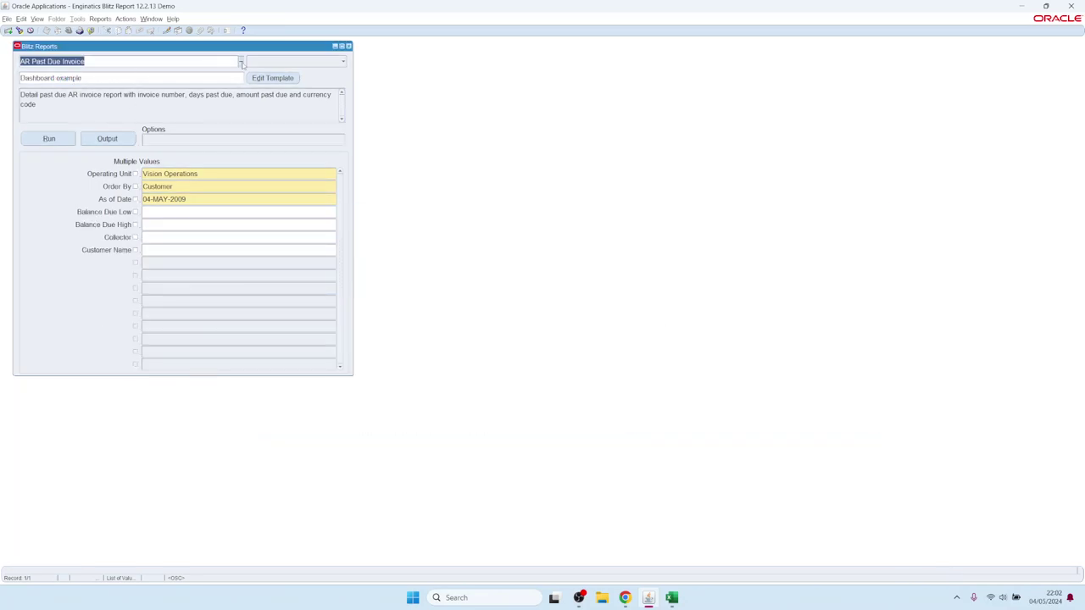
left_click(49, 139)
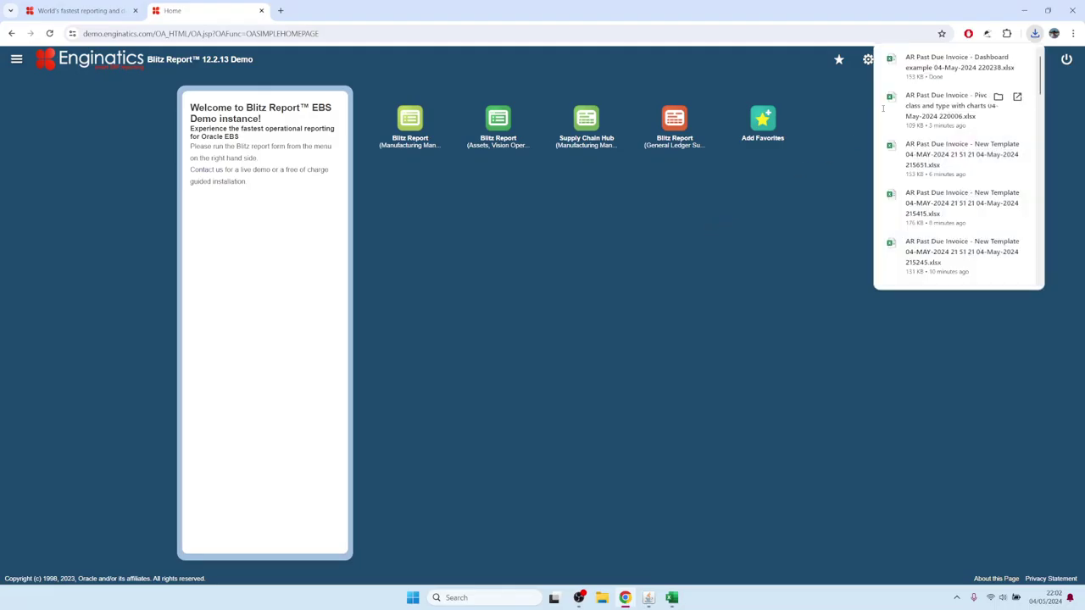
left_click(954, 106)
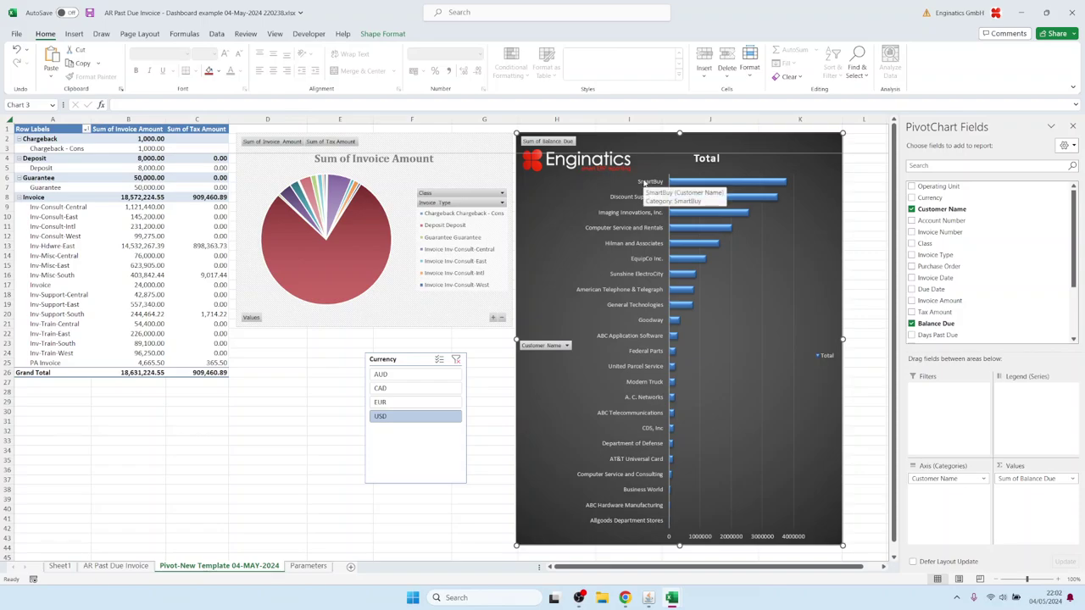
- Copy the customer names from American Telephone & Telegraph down to SmartBuy in the Sheet1 pivot table
left_click(114, 567)
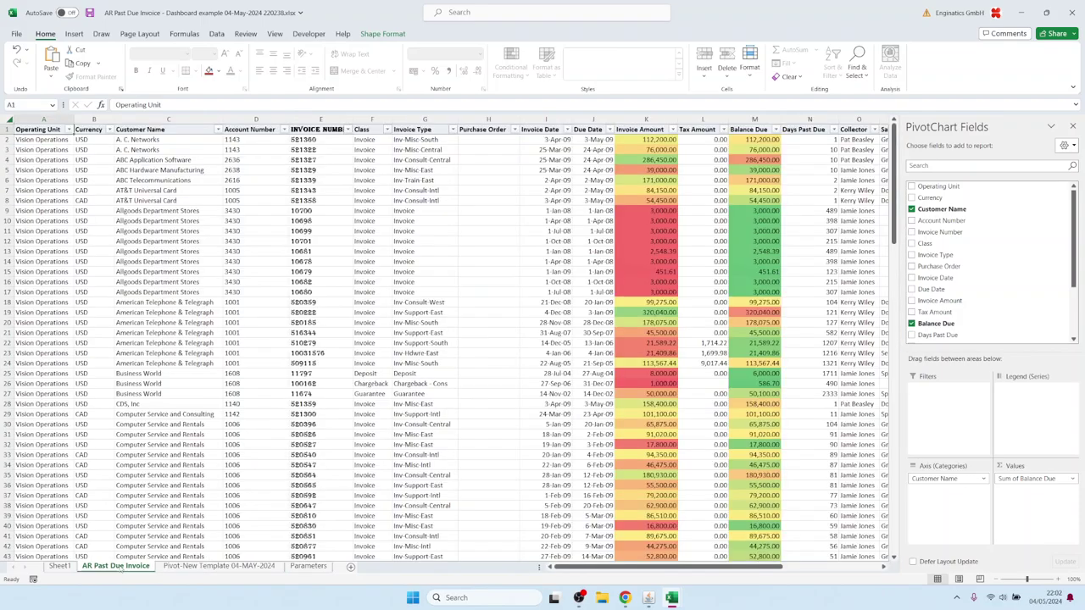
left_click(61, 566)
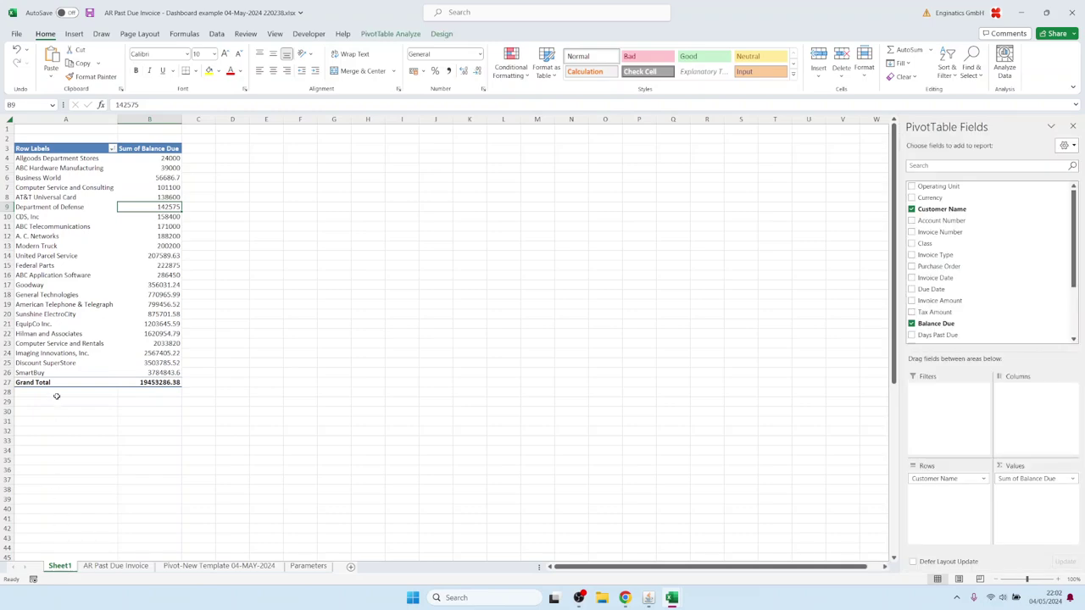
left_click_drag(47, 304, 44, 371)
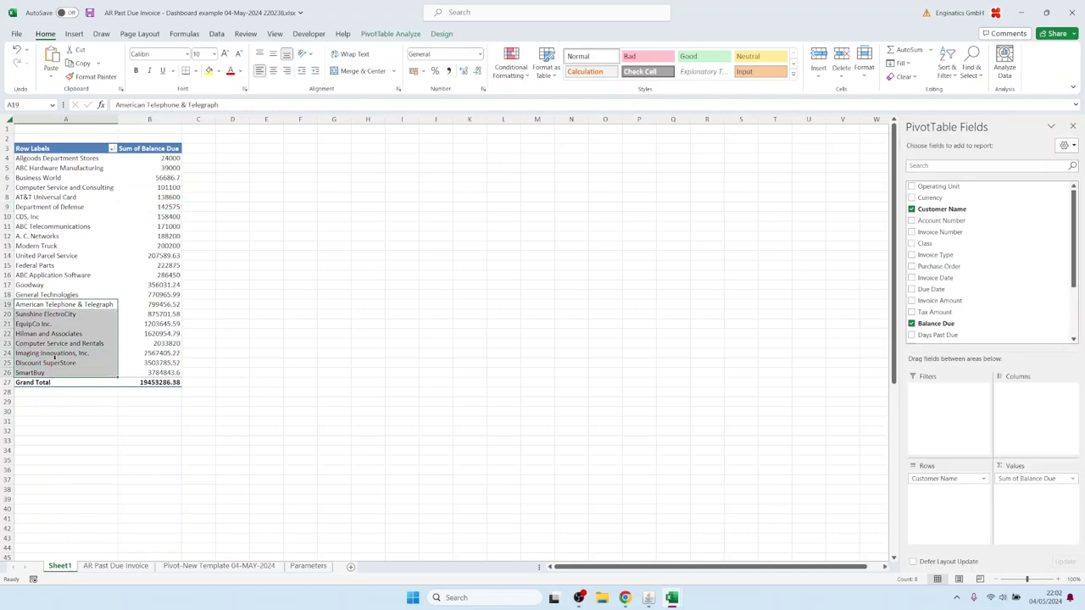
key("ctrl+c")
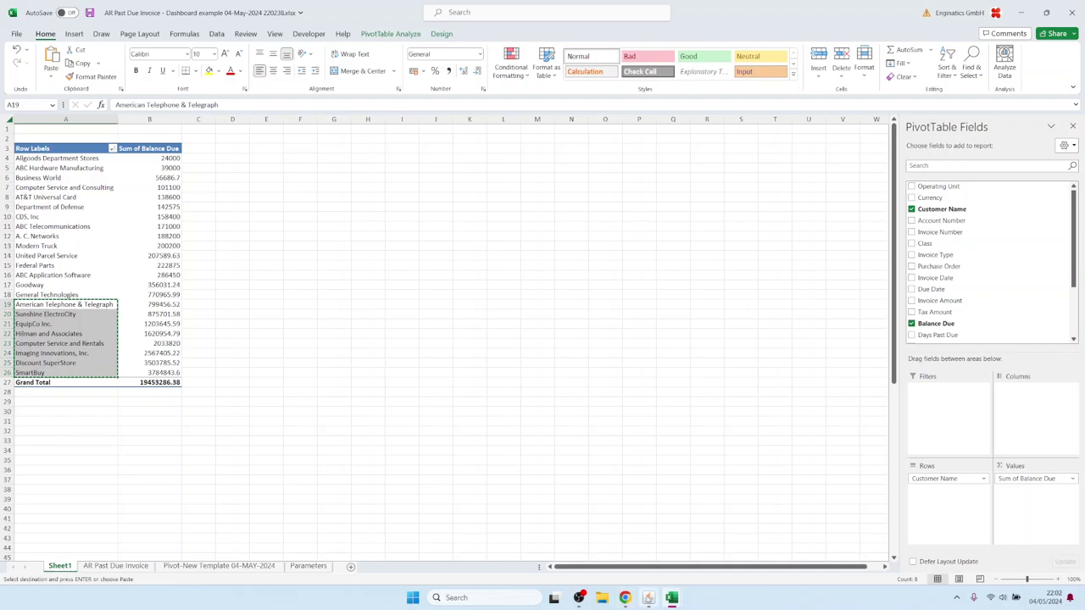
- Enable multiple values for the Customer Name parameter in Blitz Report, paste in the copied customers and run the report
left_click(649, 598)
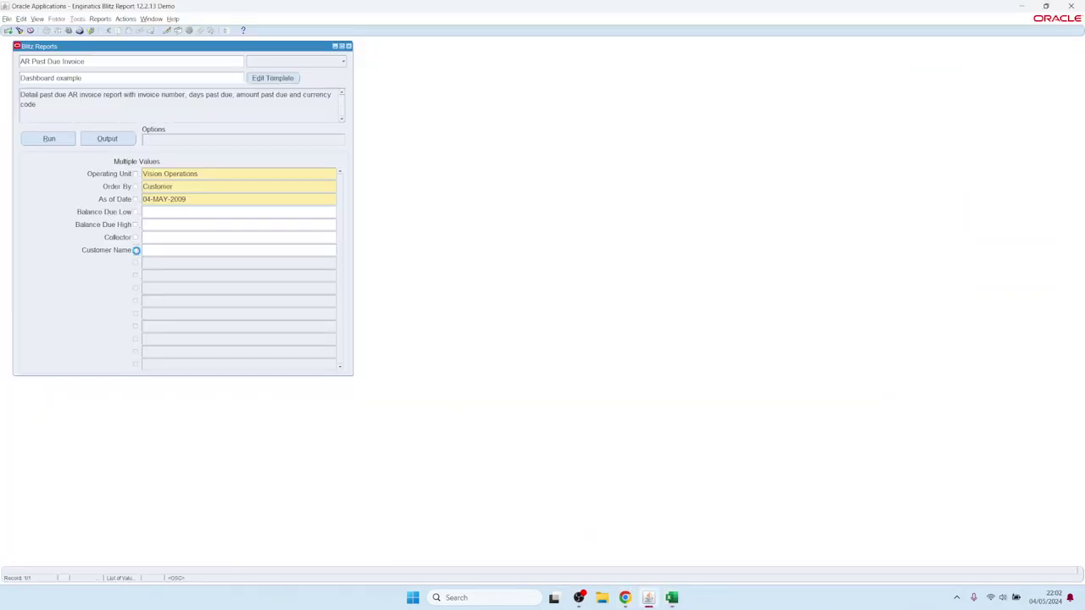
left_click(135, 250)
double_click(154, 249)
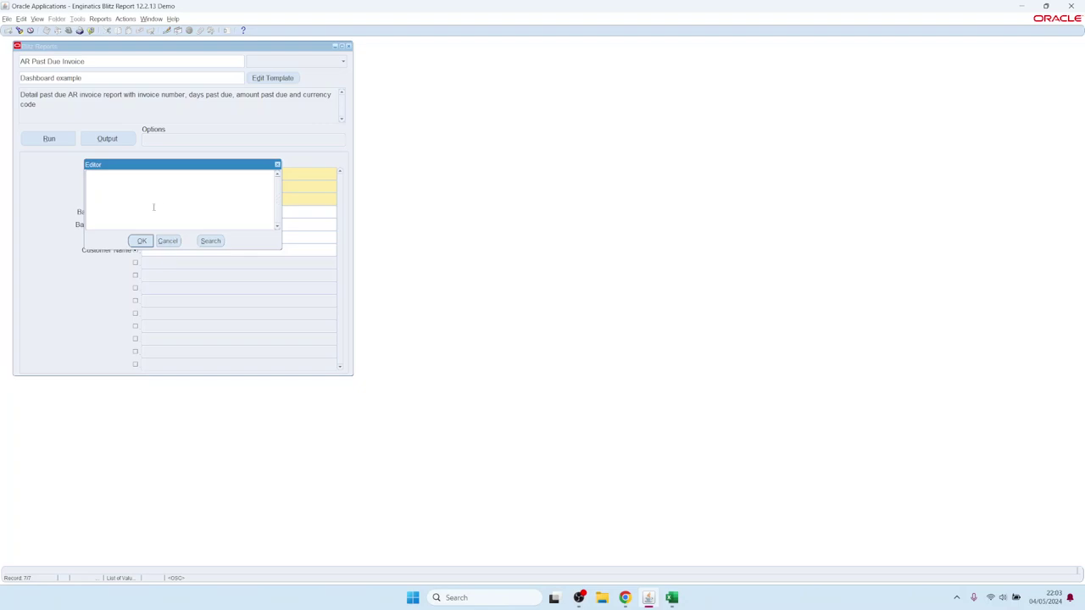
key("ctrl+v")
left_click(143, 239)
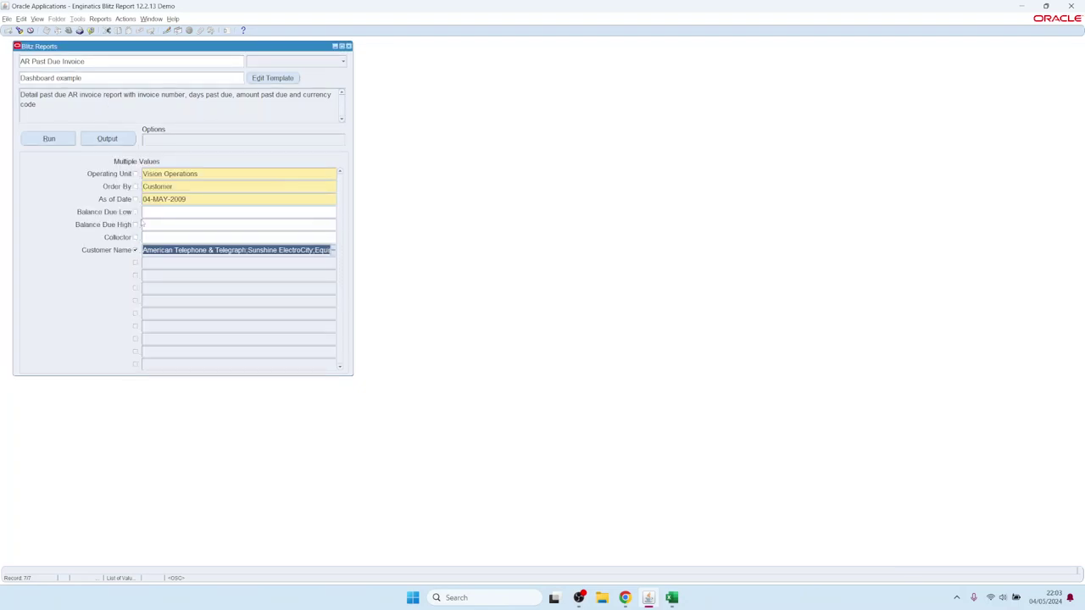
left_click(61, 140)
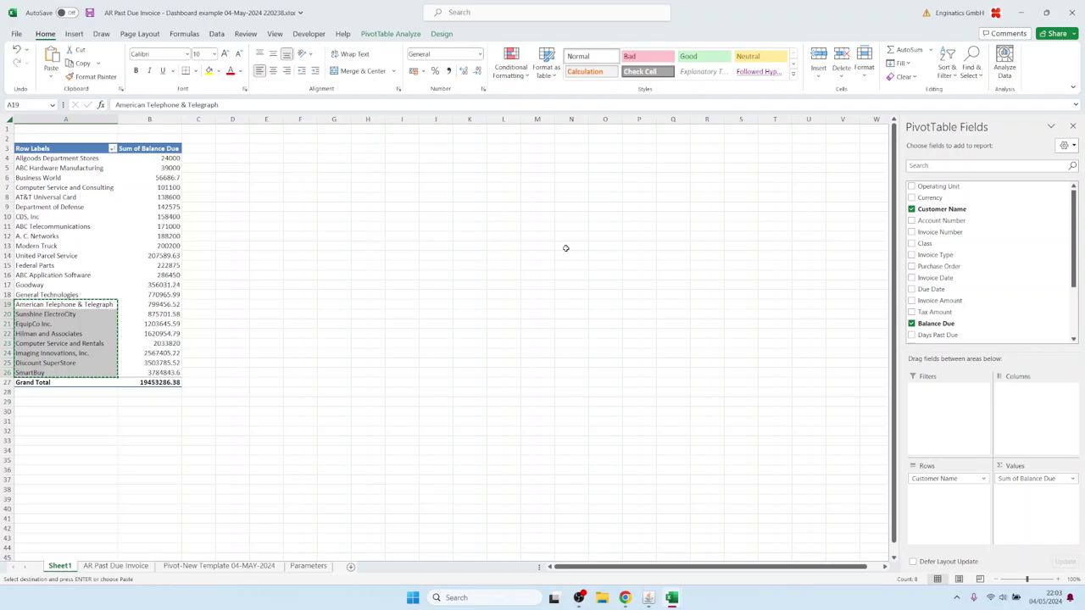
left_click(537, 255)
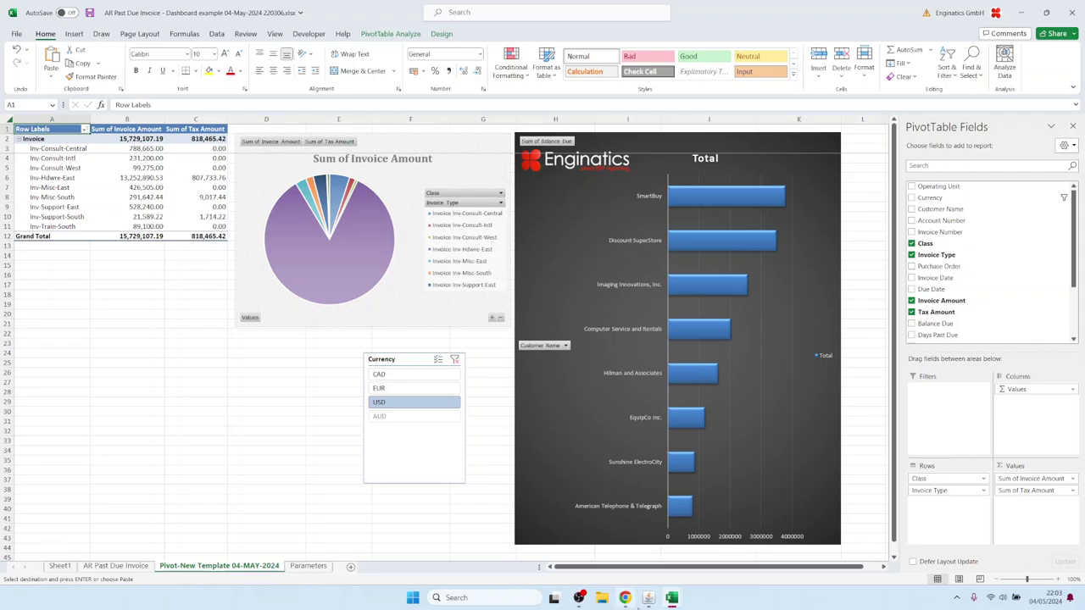
- Return to Blitz Report and save the current parameter values as the Dashboard example template's parameter defaults
mouse_move(649, 597)
left_click(648, 534)
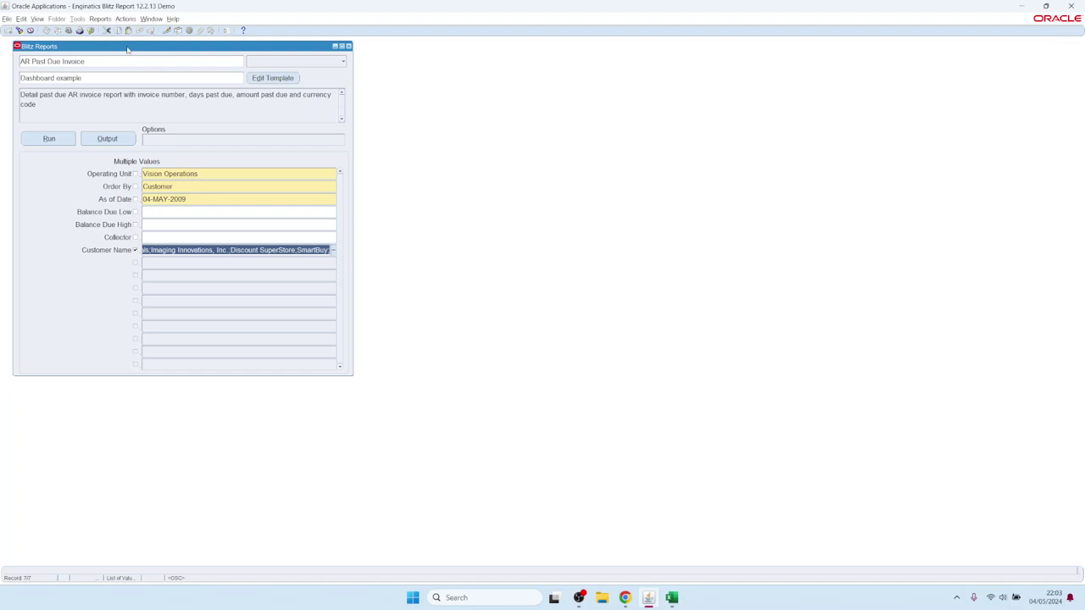
left_click(126, 18)
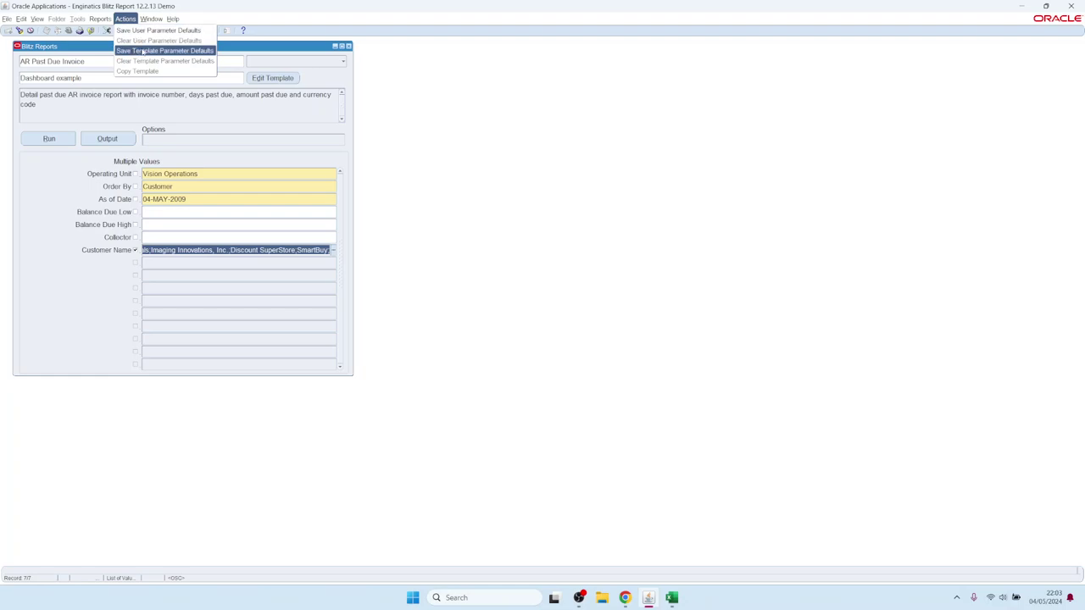
left_click(145, 51)
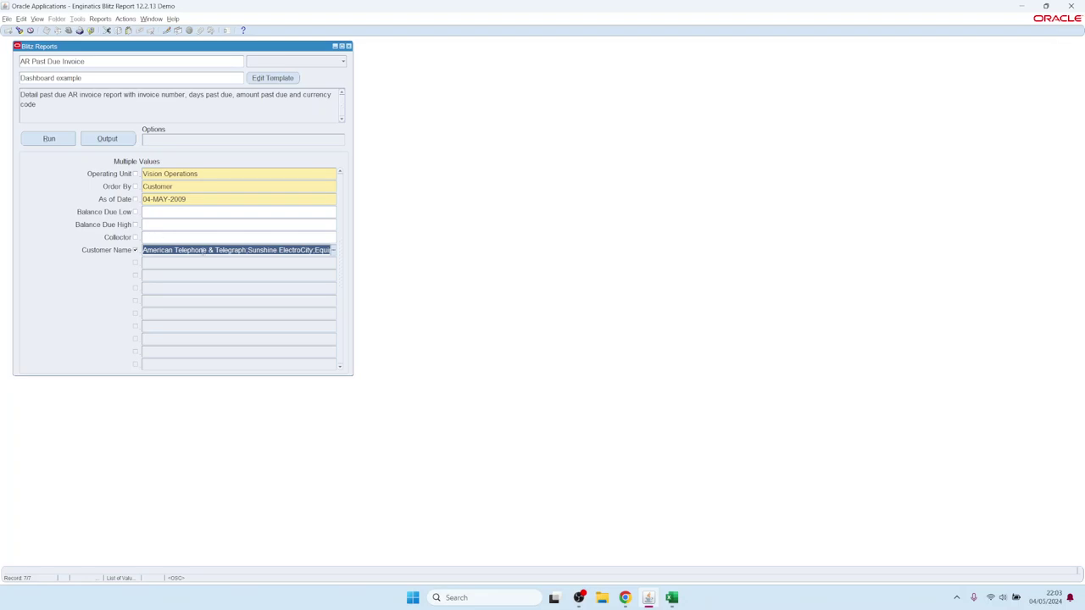
- Rename the template as Dashboard example - large customers only, close the editor and check its default Customer Name values
left_click(90, 78)
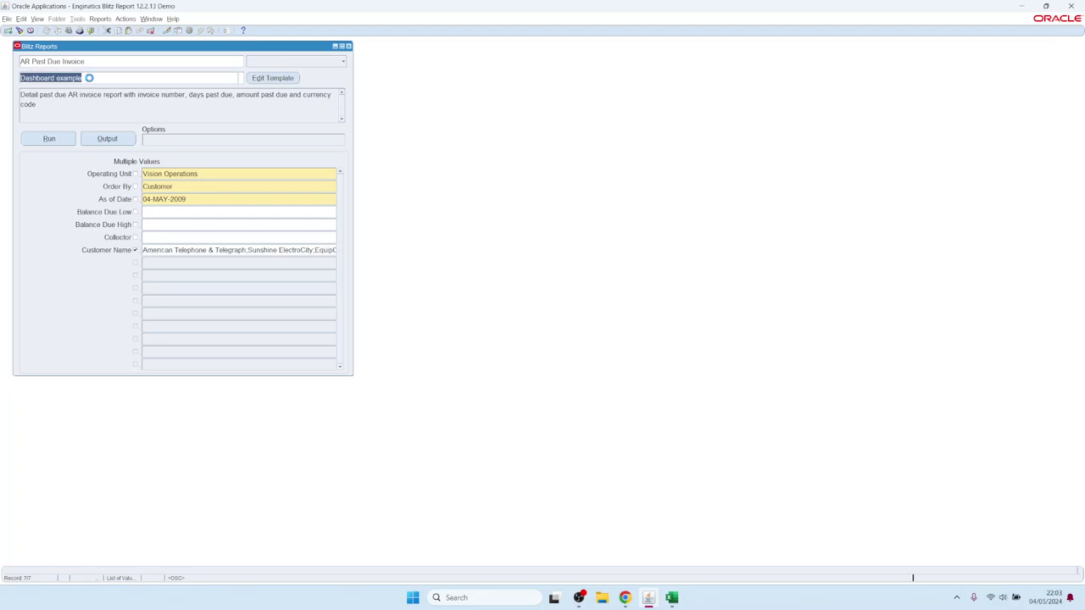
left_click(259, 81)
left_click(341, 165)
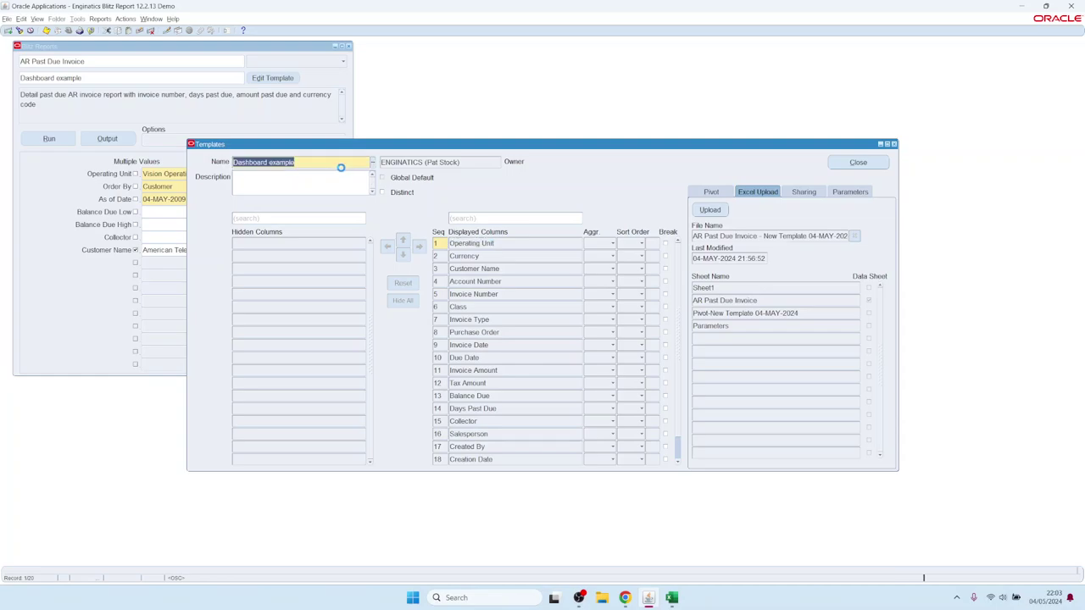
left_click(342, 167)
type("- ")
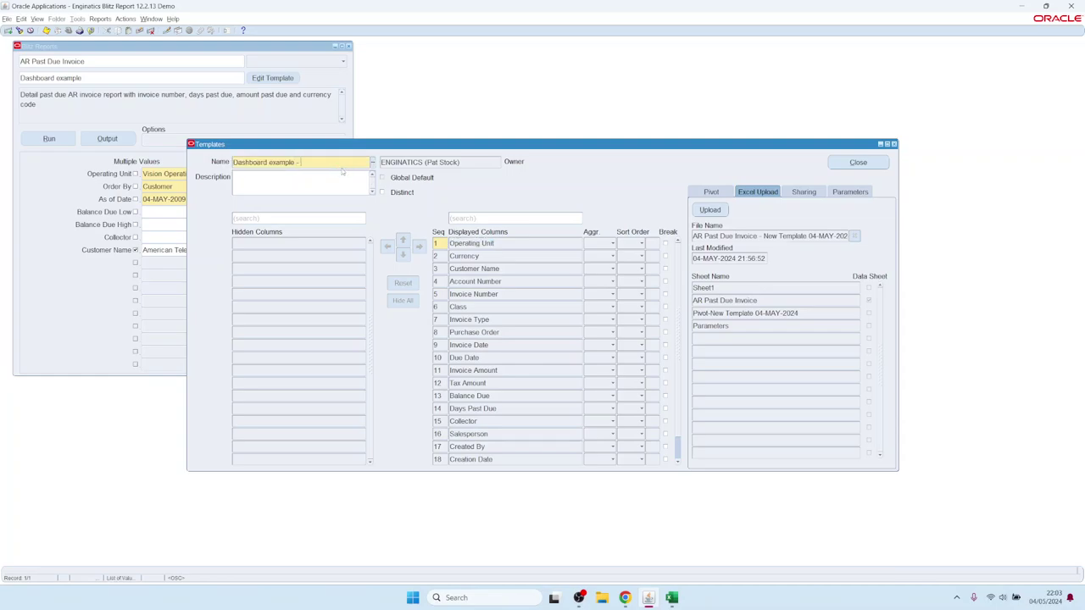
type("large customers only")
key("alt+c")
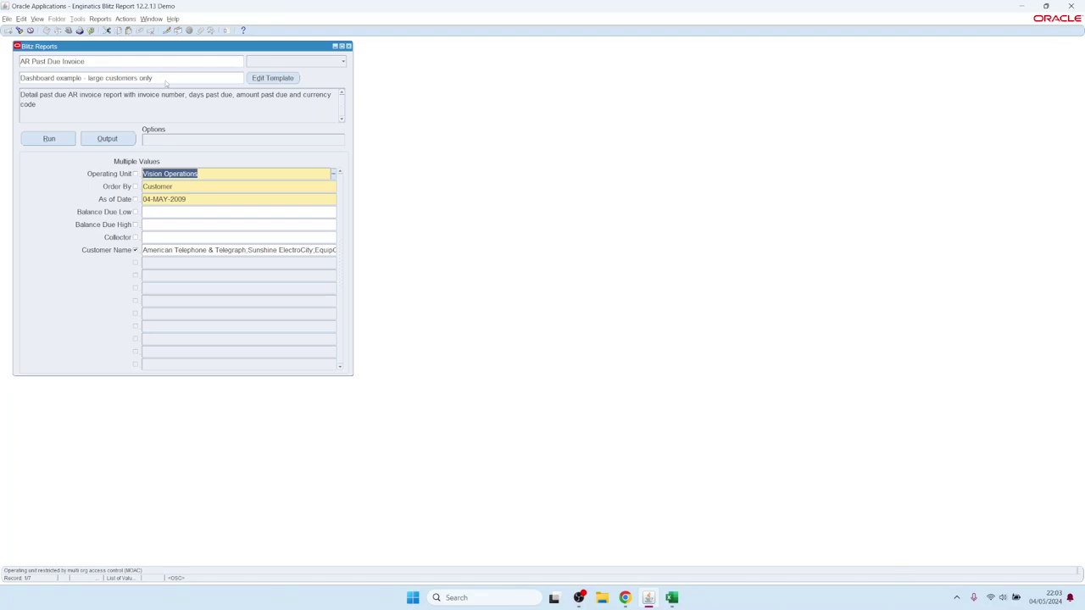
left_click_drag(194, 250, 141, 250)
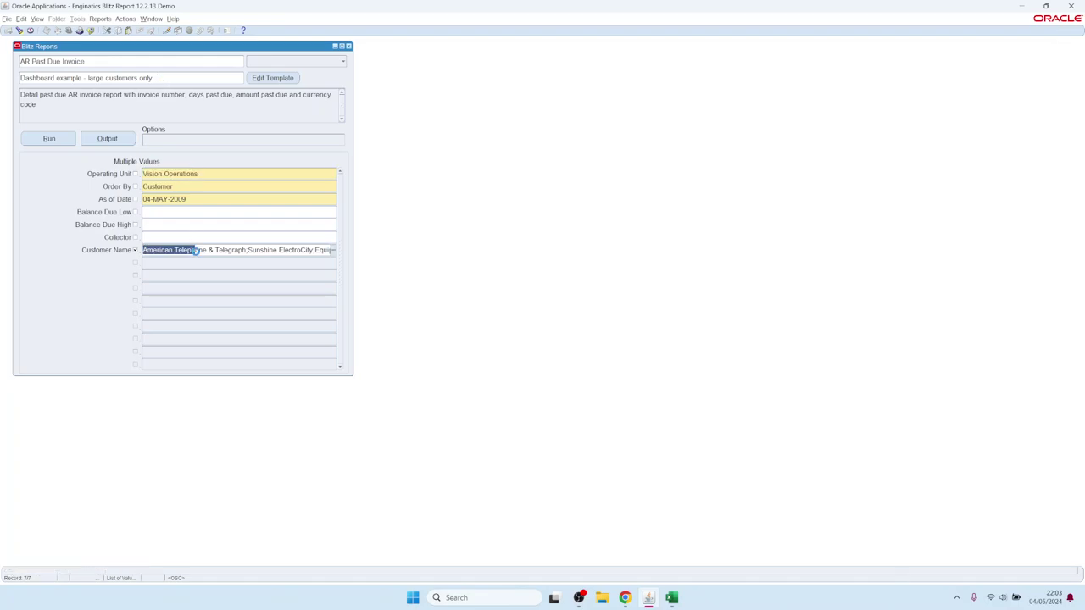
- Clear the report's template and reselect Dashboard example - large customers only from the list of templates
triple_click(169, 78)
key("Delete")
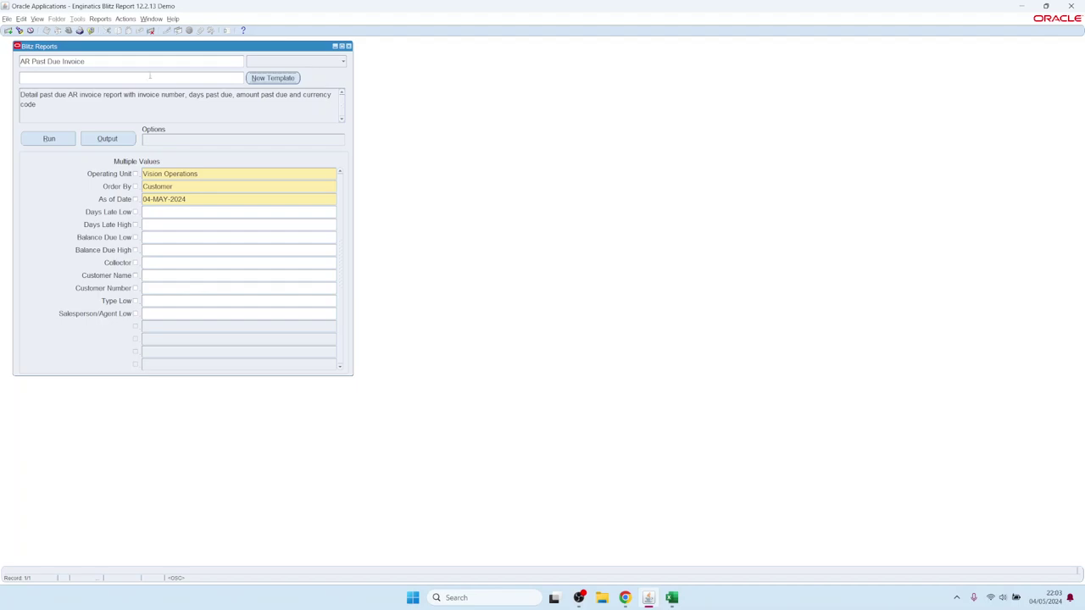
key("ctrl+l")
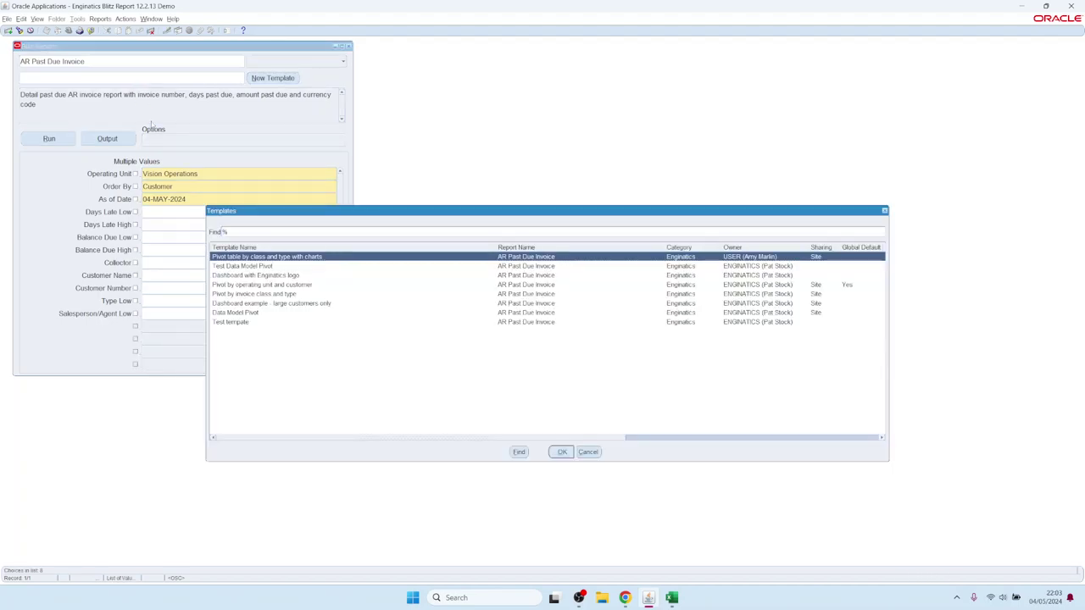
key("Down")
key("Down")
key("Down")
key("Down")
key("Down")
key("Return")
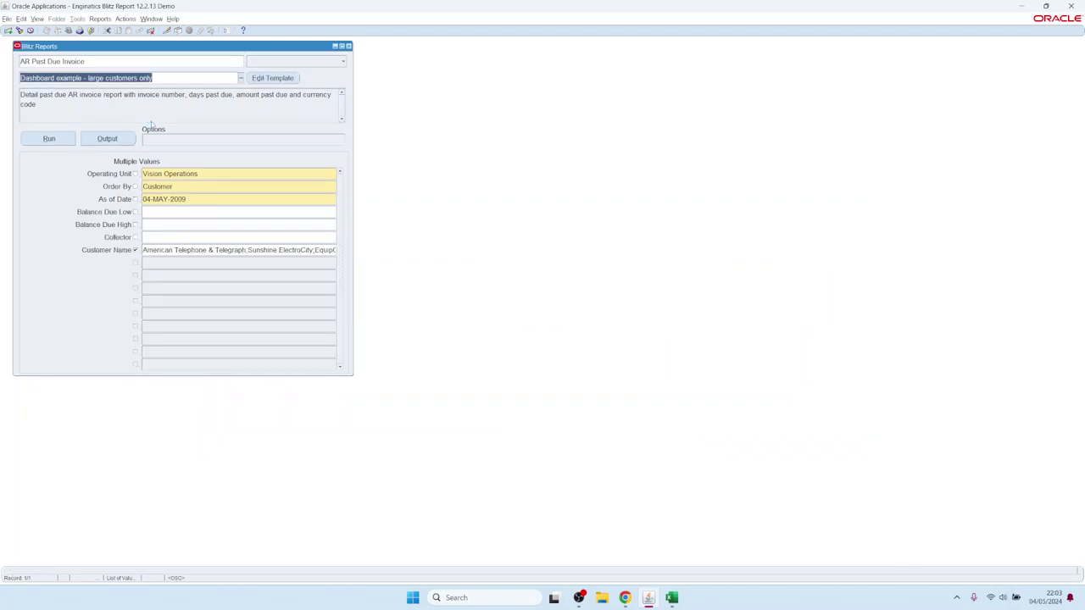
- Run the report with the selected template, check the generated pivot dashboard in Excel and return to Blitz Report
left_click(61, 141)
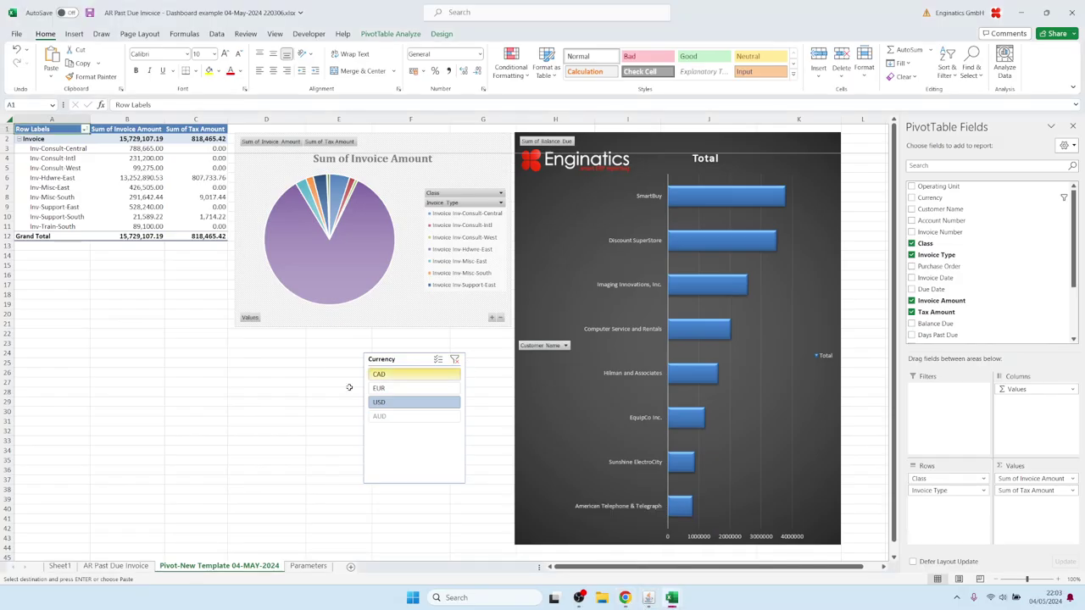
left_click(287, 390)
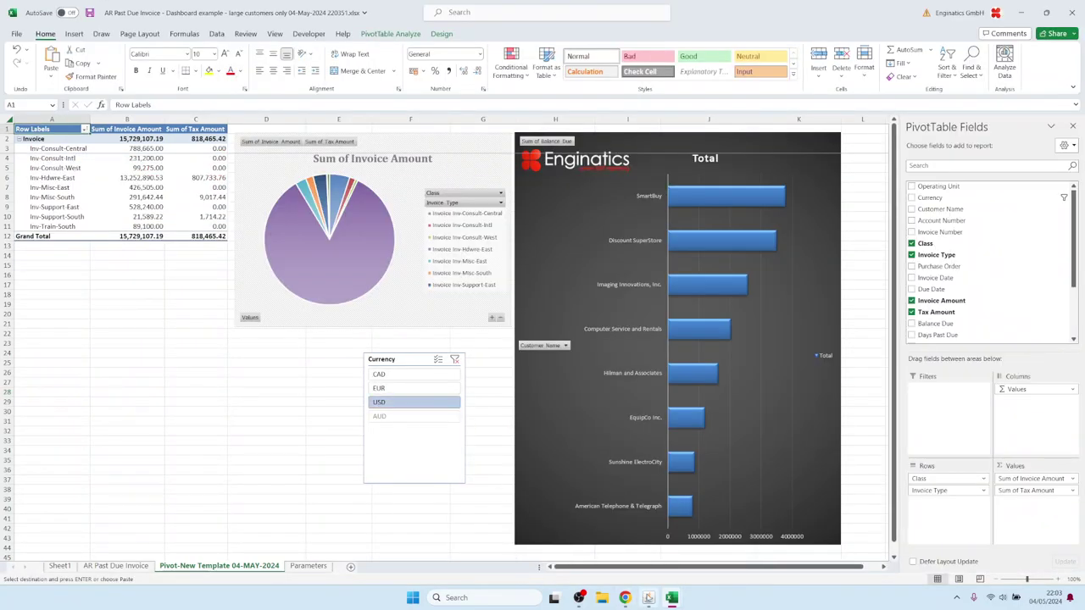
left_click(648, 597)
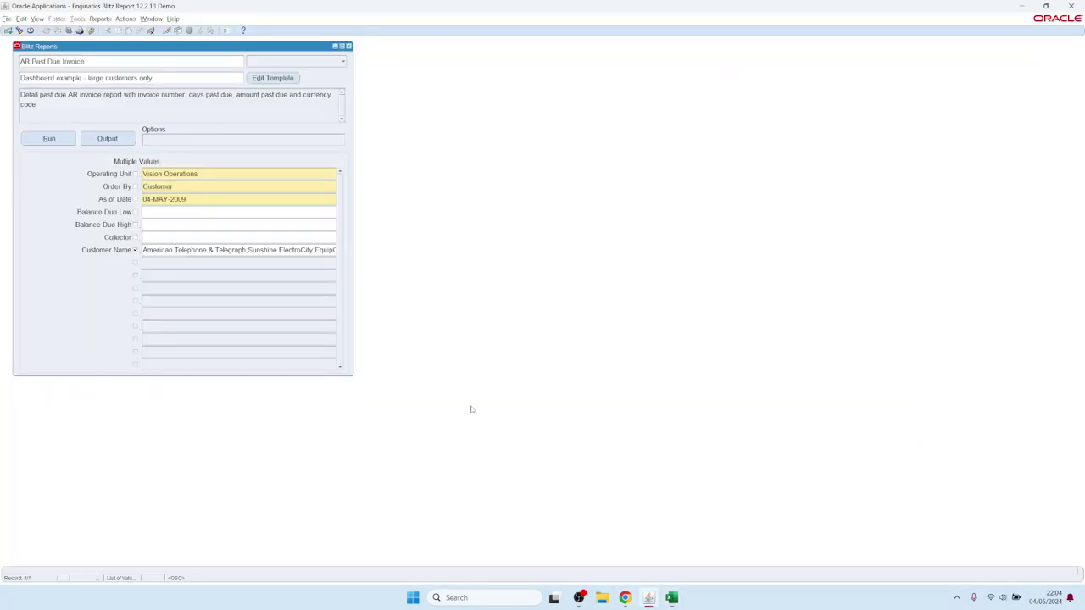